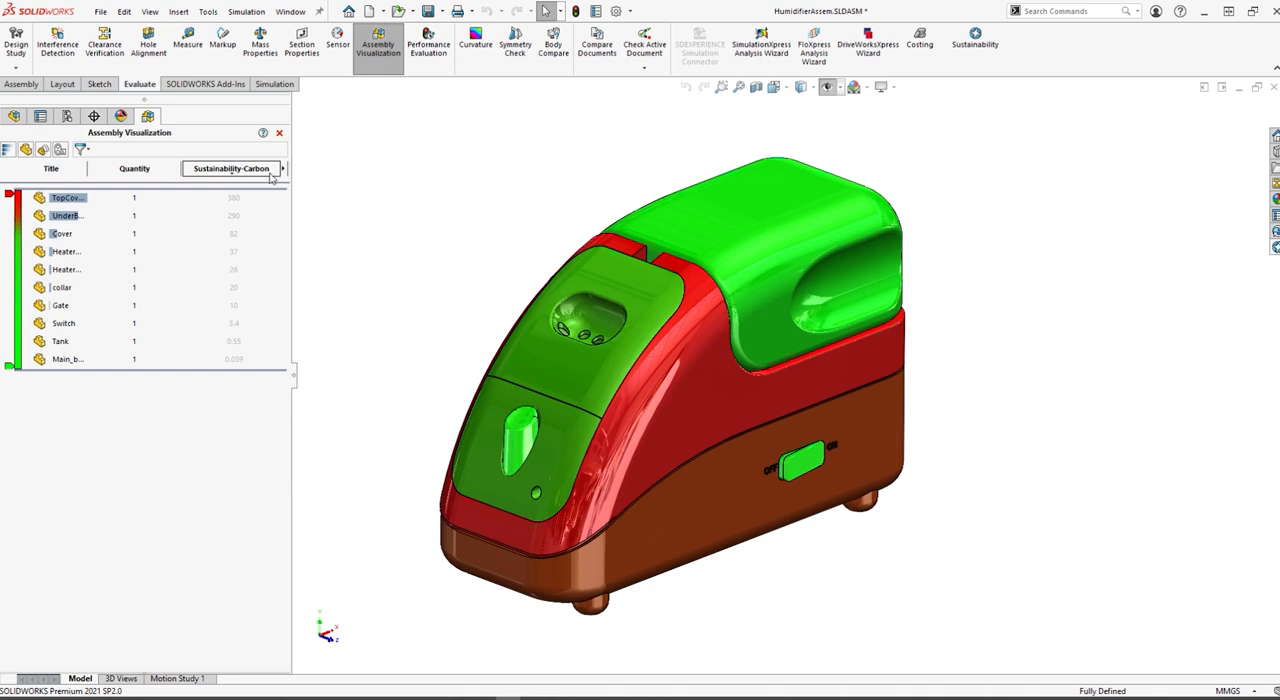
Close the Assembly Visualization after checking its column options, and open the Tank part in its own window
left_click(282, 170)
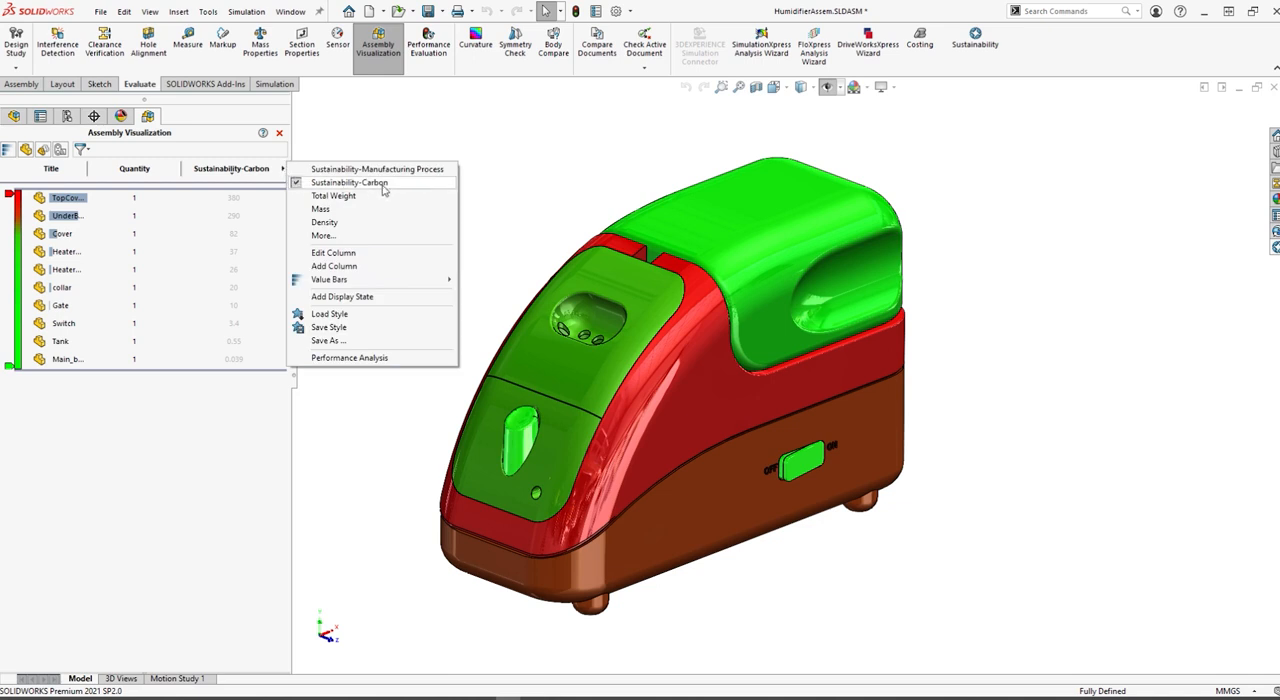
left_click(525, 207)
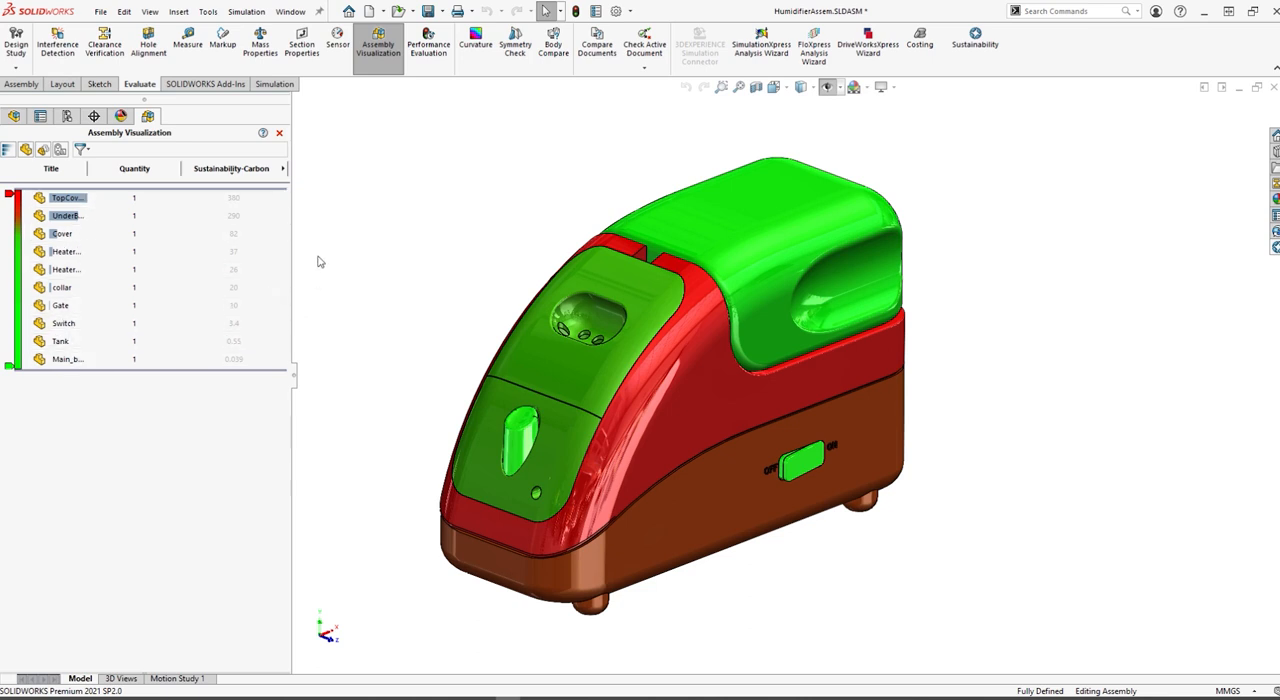
left_click(279, 132)
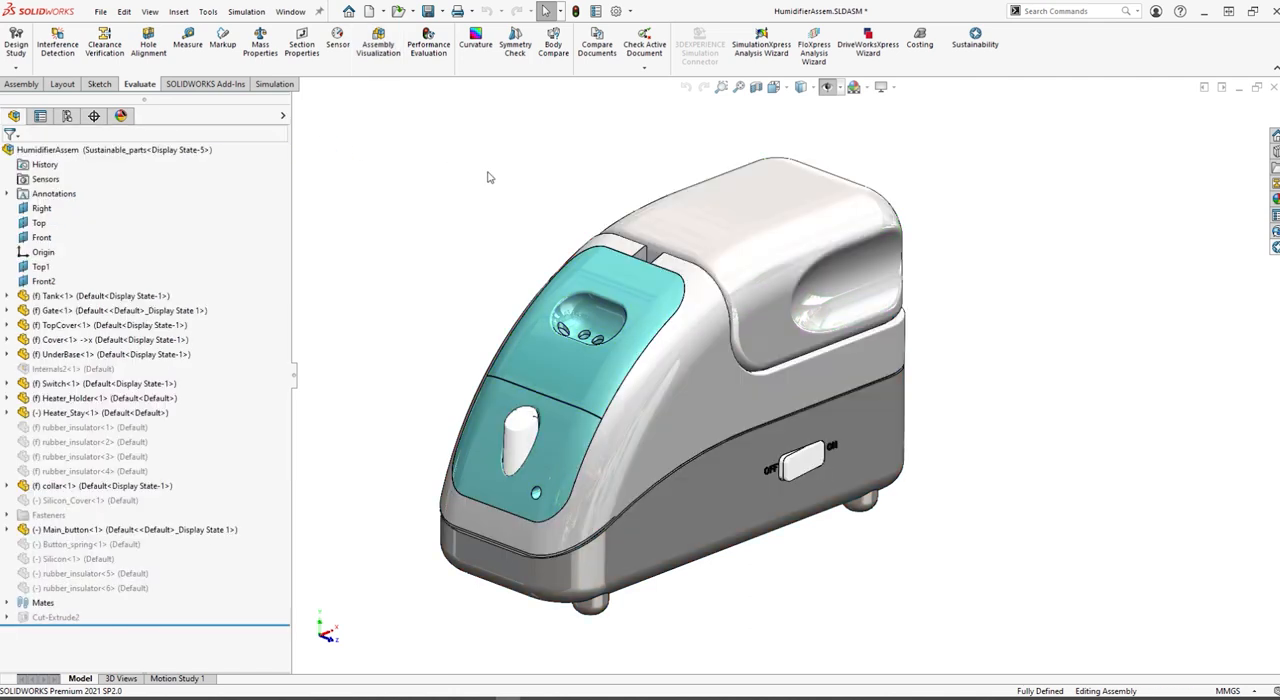
left_click(782, 198)
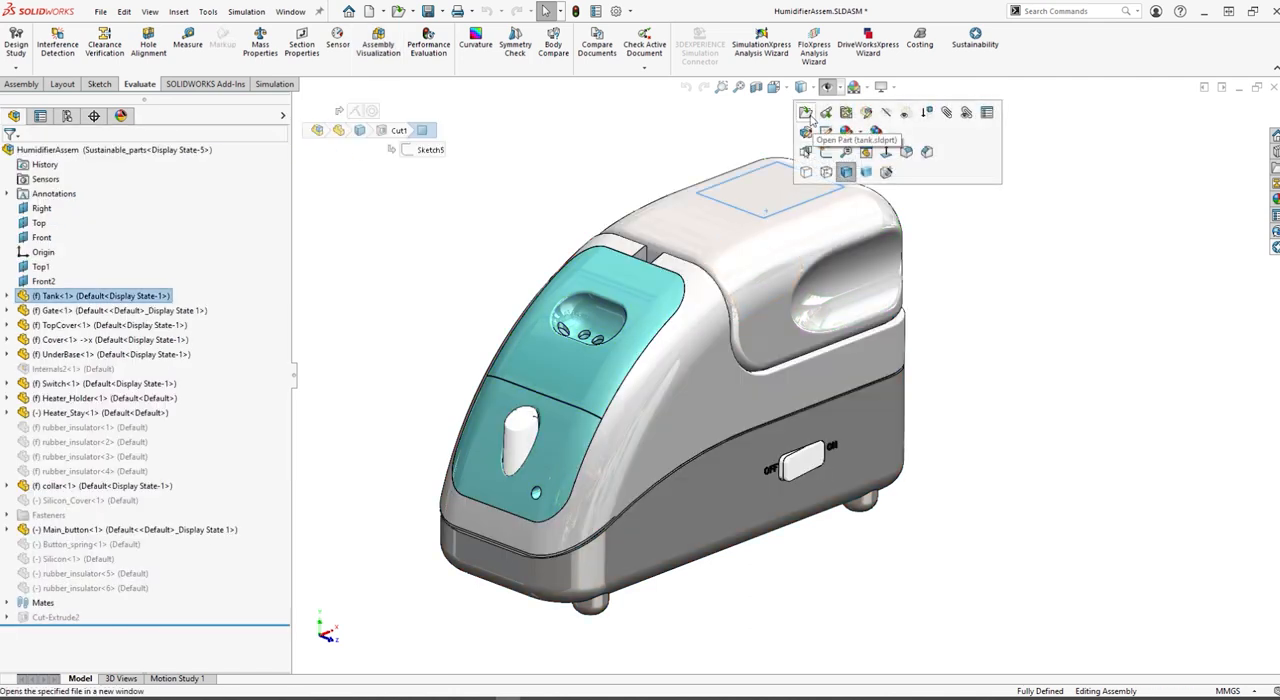
left_click(806, 113)
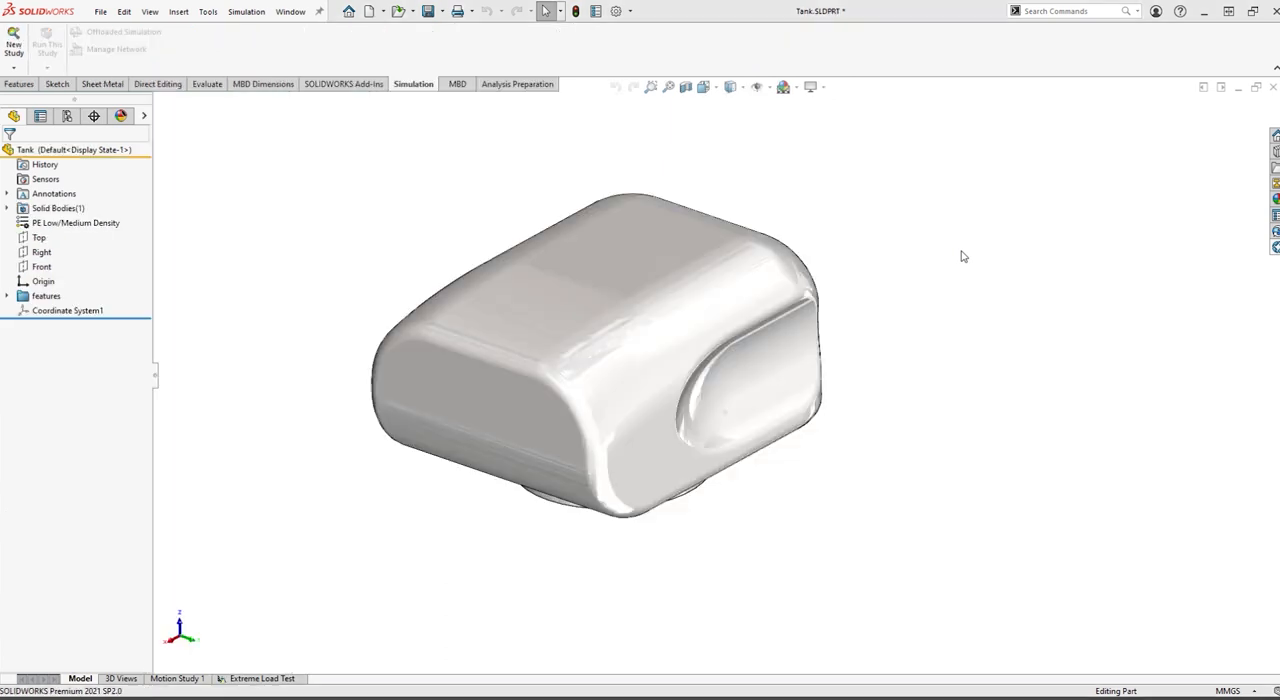
Open the Sustainability assessment for the tank and update its environmental impact results
mouse_move(909, 451)
middle_mouse_down()
mouse_move(837, 226)
mouse_move(902, 457)
middle_mouse_up()
left_click(1275, 247)
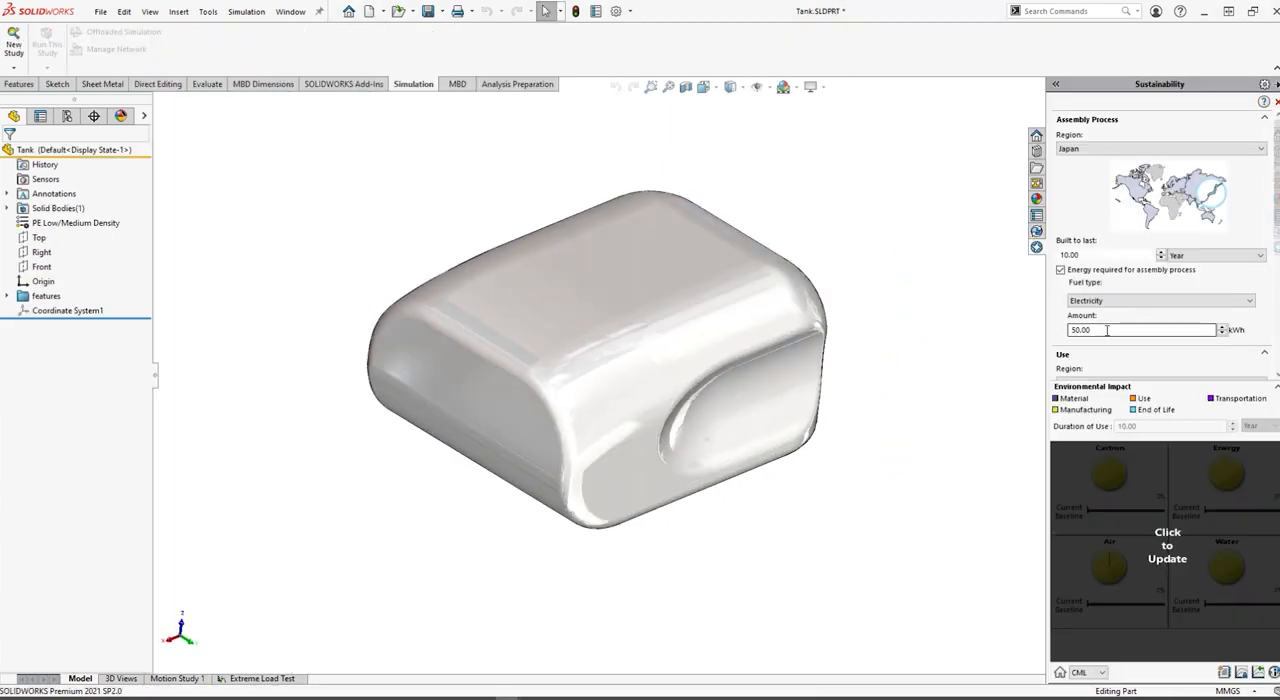
left_click(1103, 471)
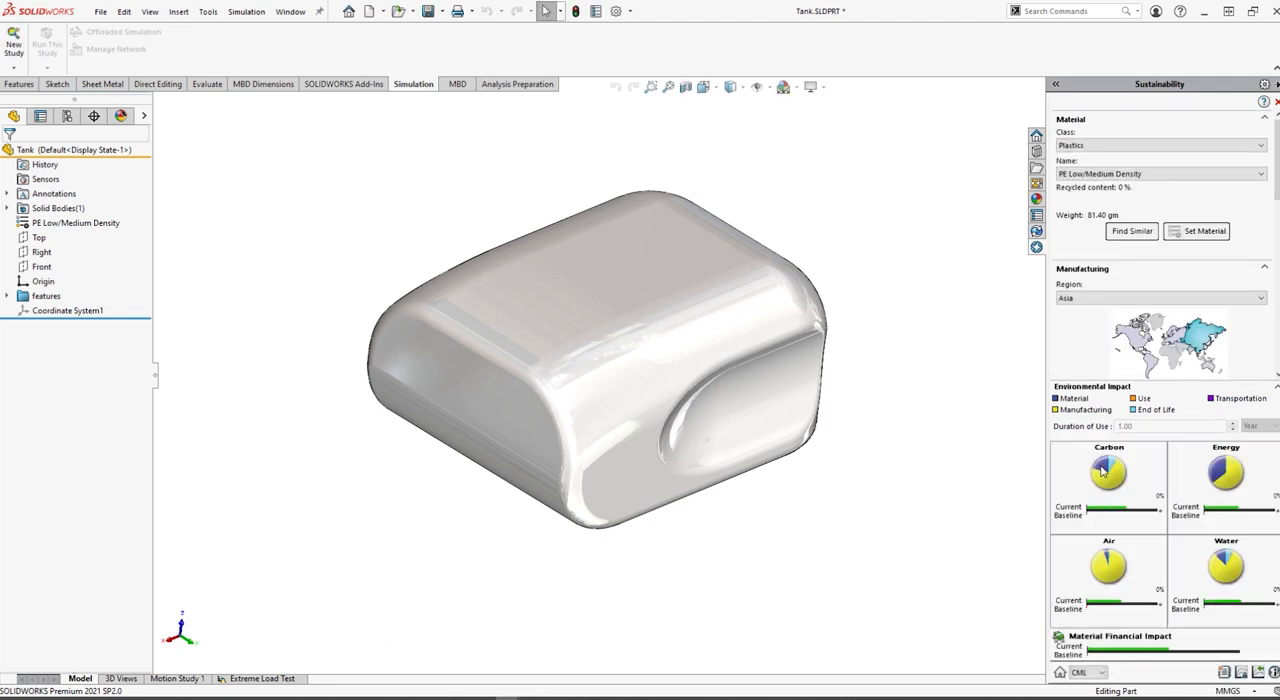
Examine the tank's carbon and water impact shares and its detailed carbon footprint breakdown, and return to the impact overview
mouse_move(1124, 470)
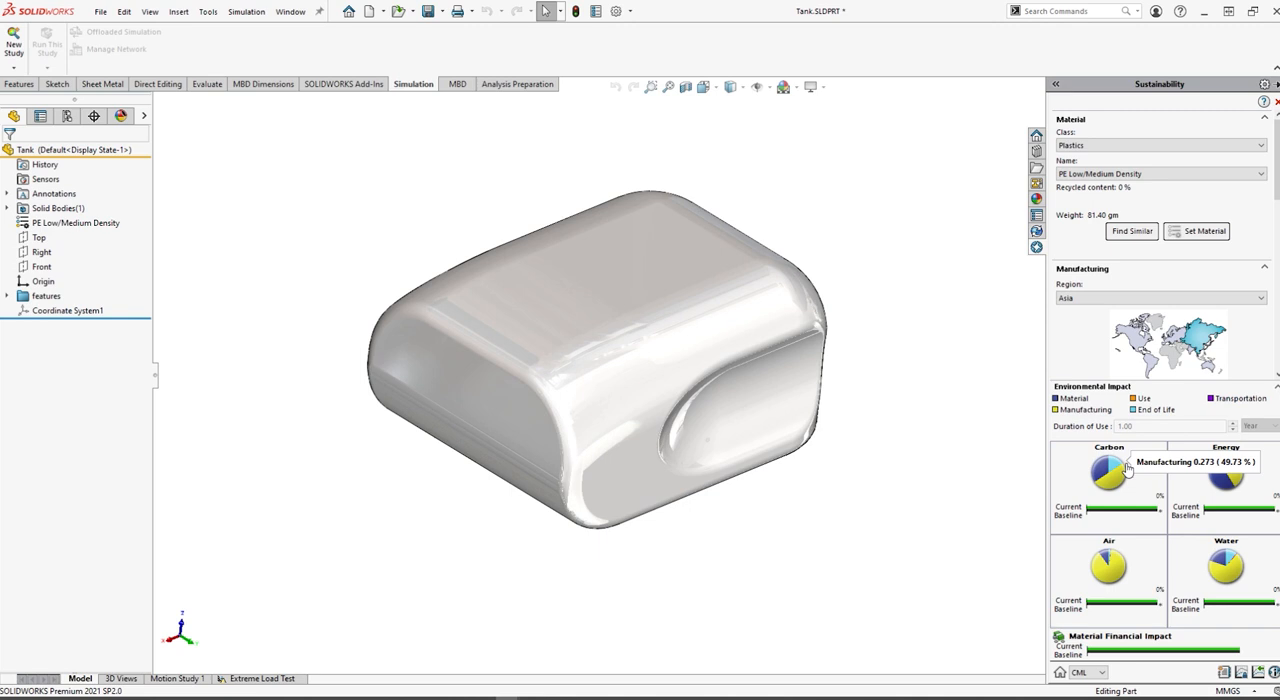
mouse_move(1224, 572)
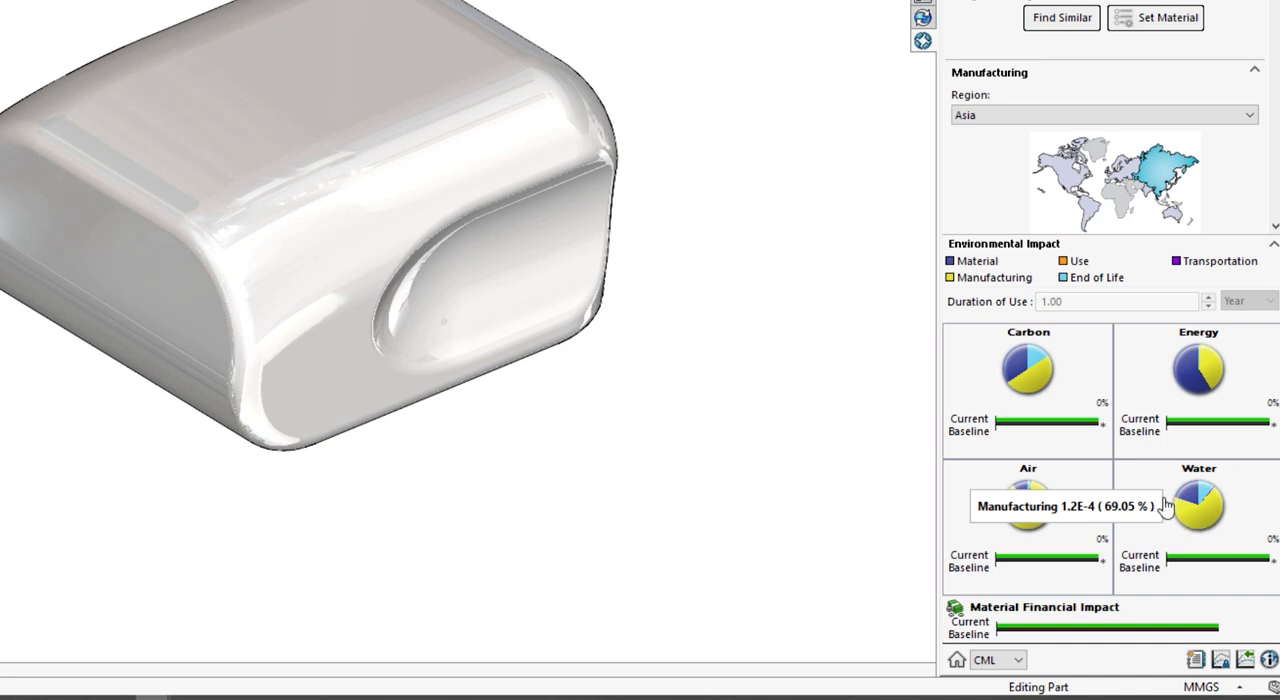
left_click(1028, 370)
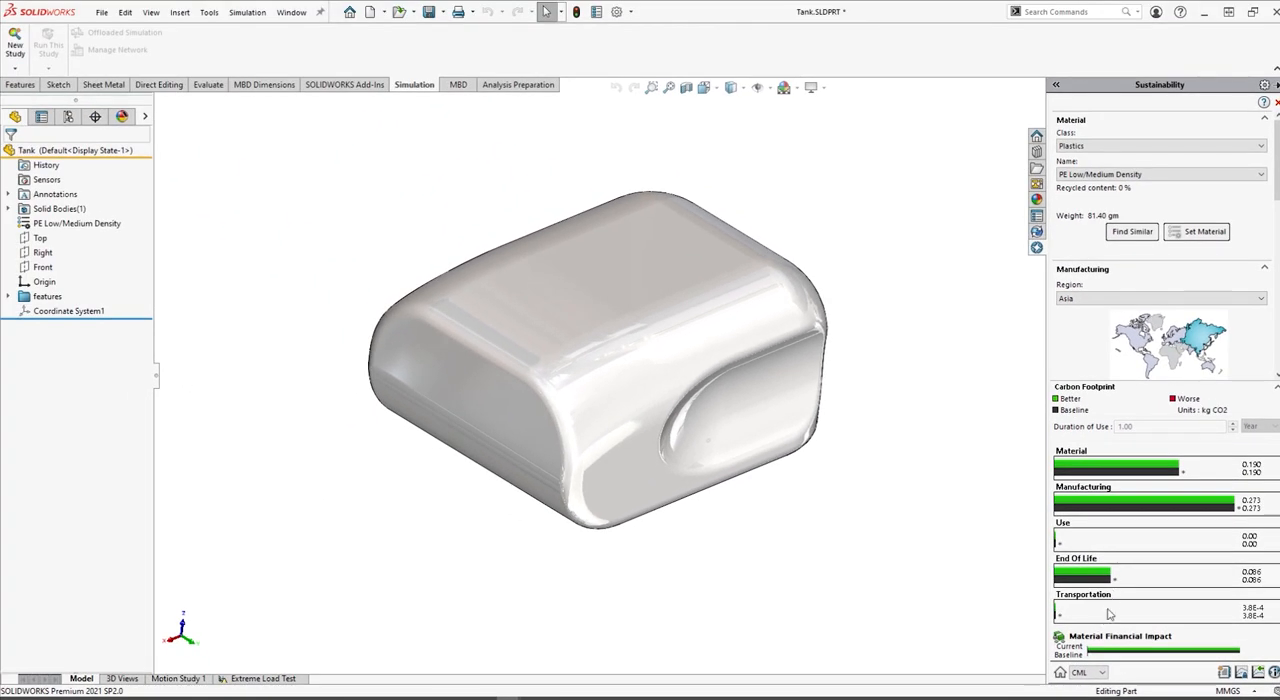
left_click(1062, 672)
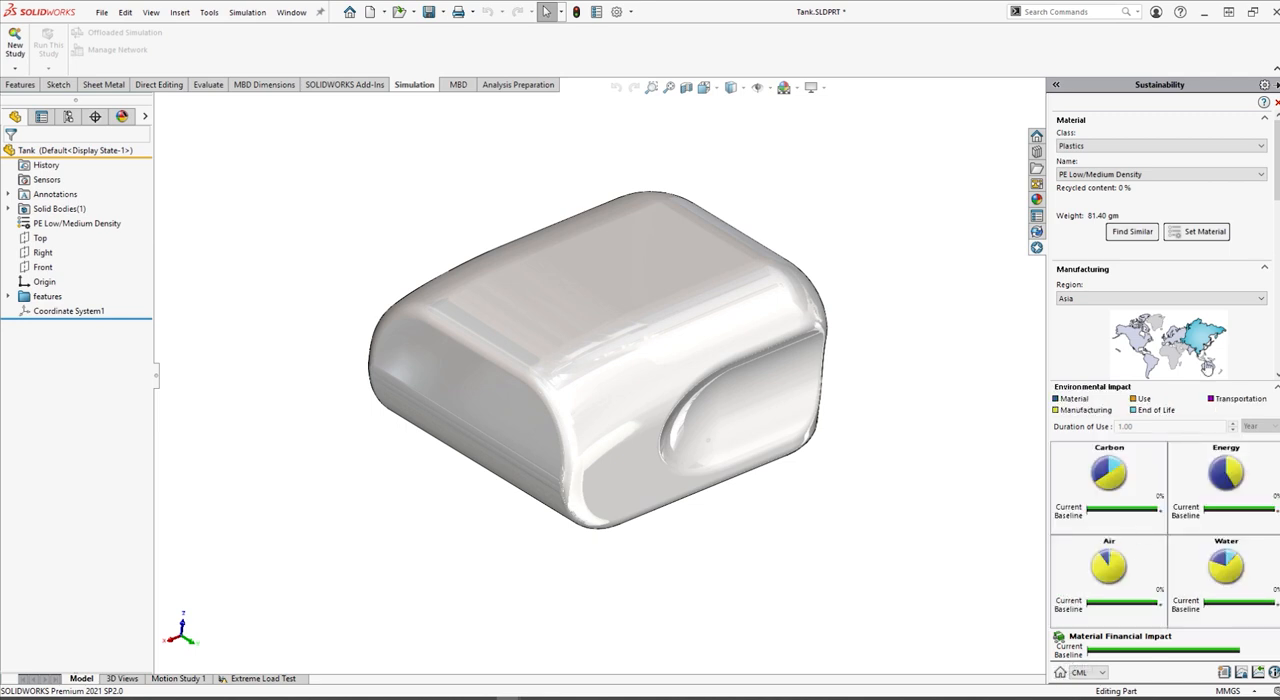
Review the tank's material class and name together with its manufacturing and use region settings
left_click(1258, 147)
left_click(1255, 150)
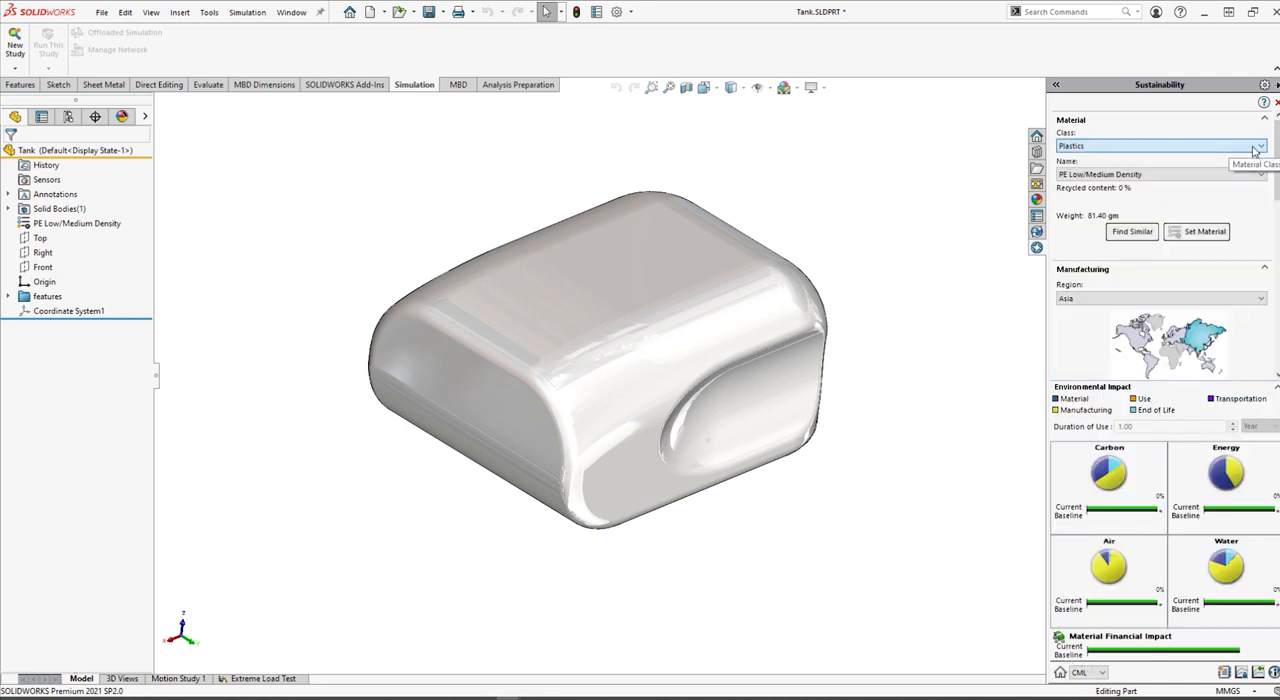
left_click(1255, 176)
left_click(1255, 176)
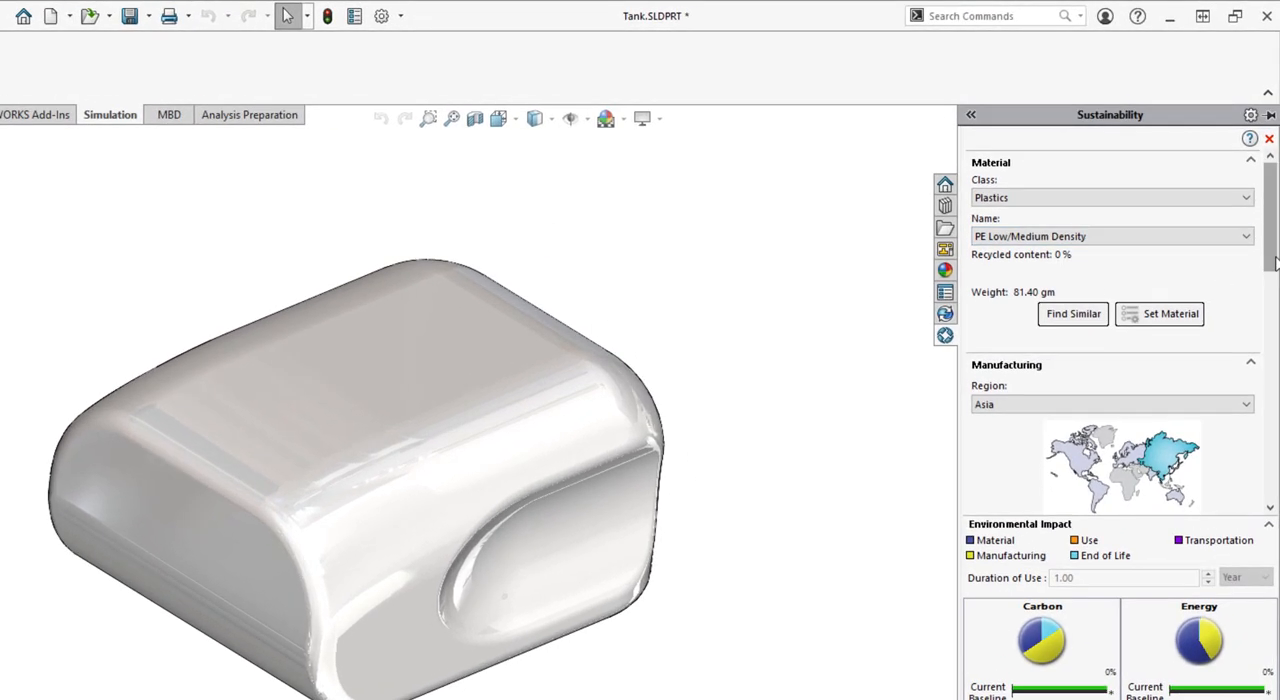
left_click_drag(1278, 193, 1278, 219)
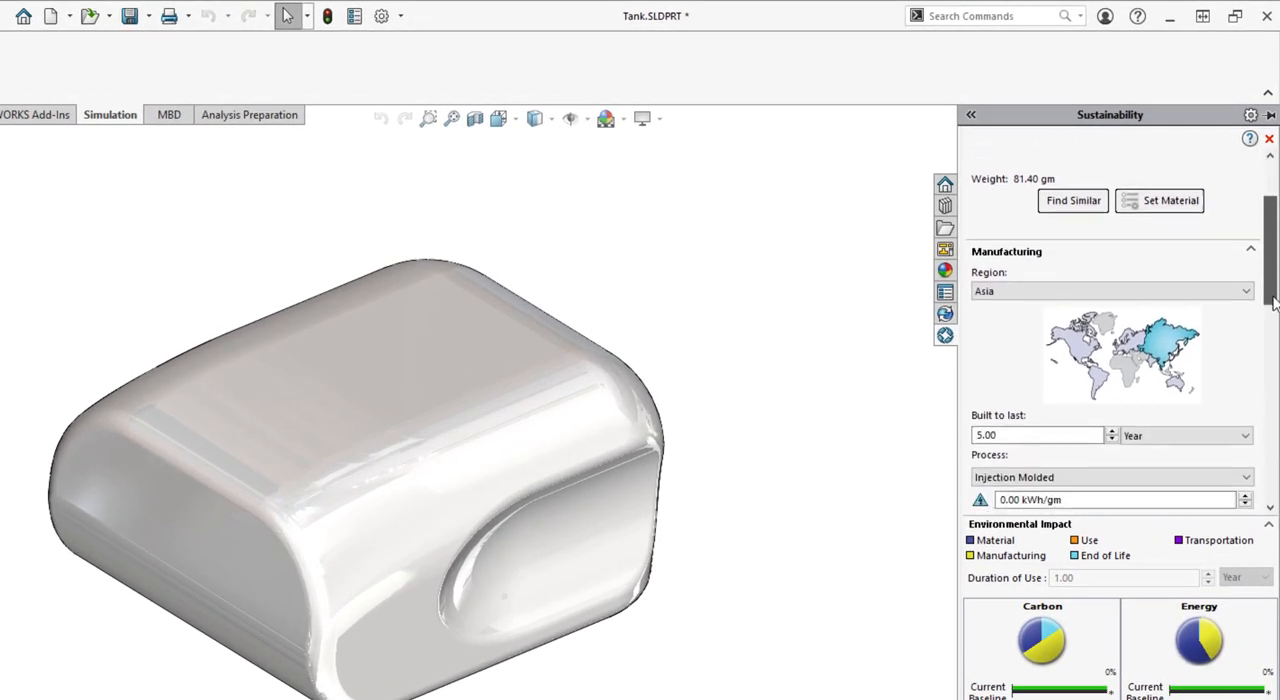
left_click_drag(1273, 298, 1274, 328)
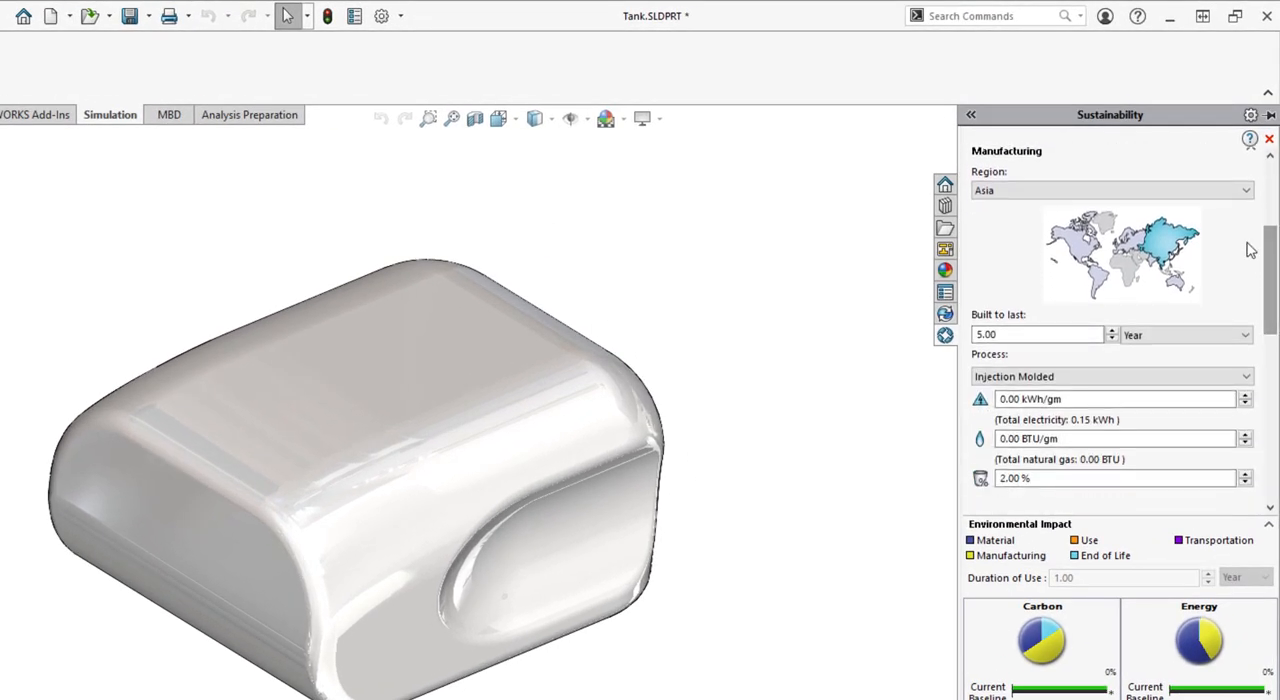
left_click(1246, 192)
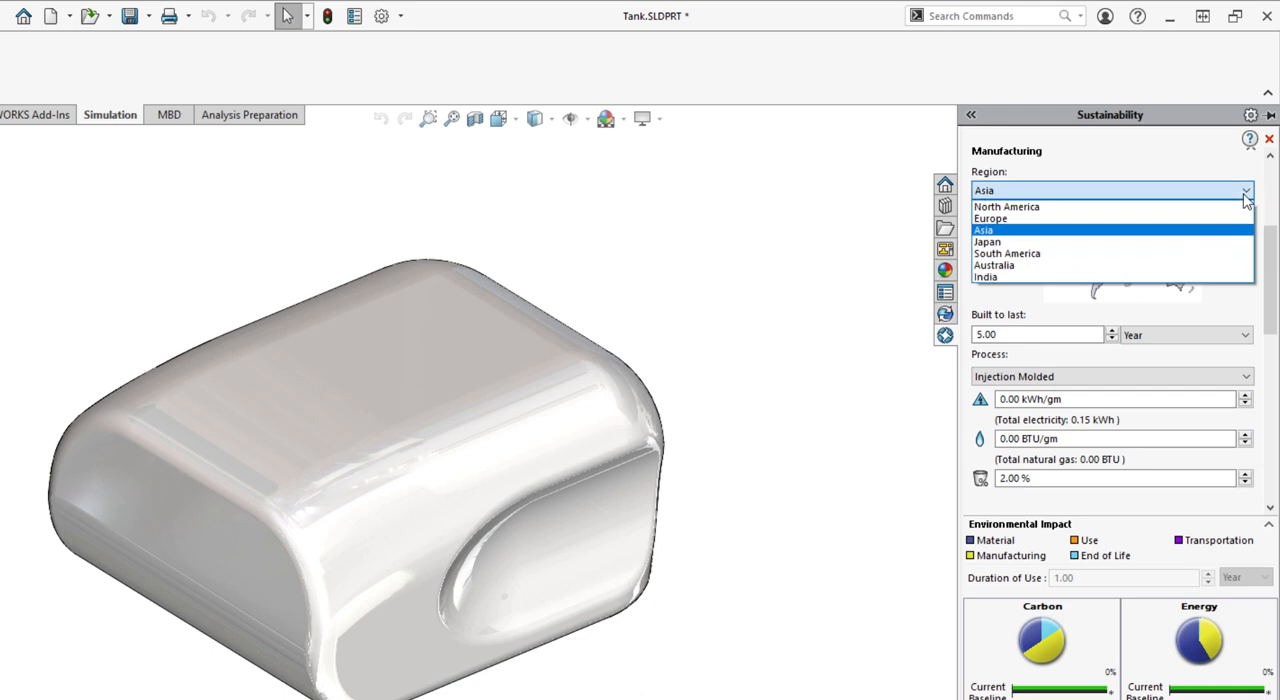
left_click(1246, 195)
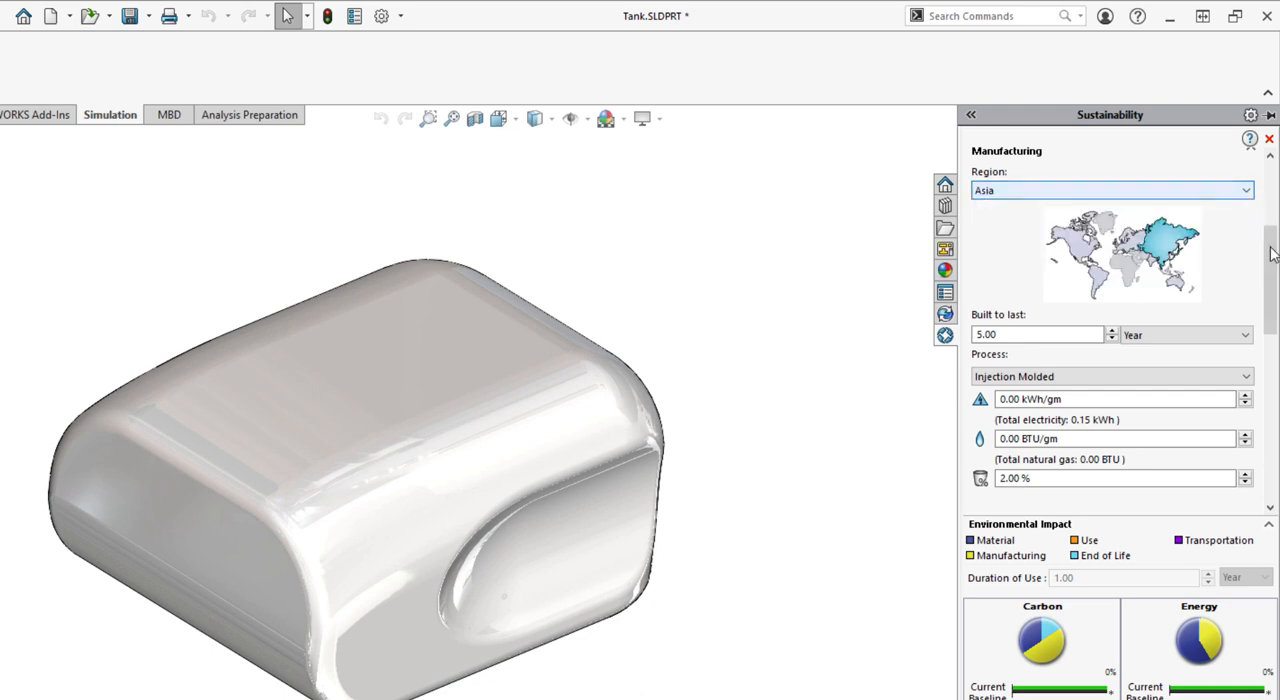
left_click_drag(1272, 250, 1274, 290)
scroll(1272, 280, "down", 5)
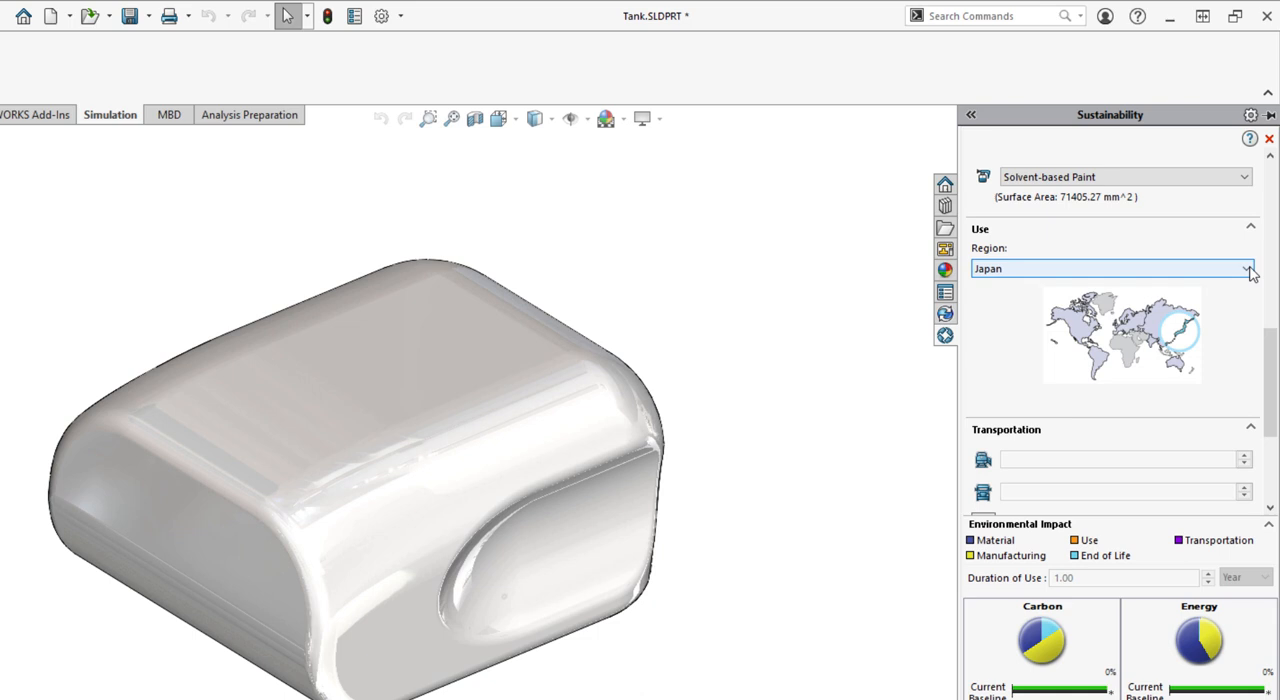
left_click_drag(1272, 335, 1272, 245)
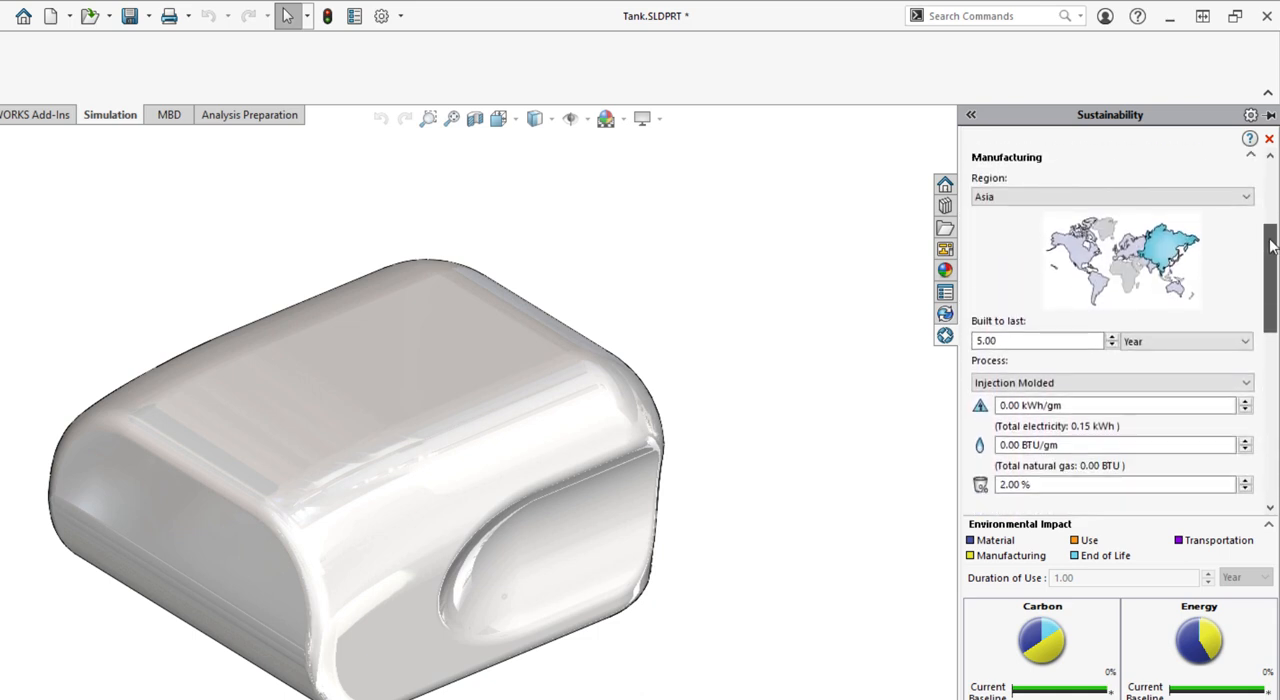
Review the tank's built-to-last duration, its time unit options and the available manufacturing processes
left_click(1032, 338)
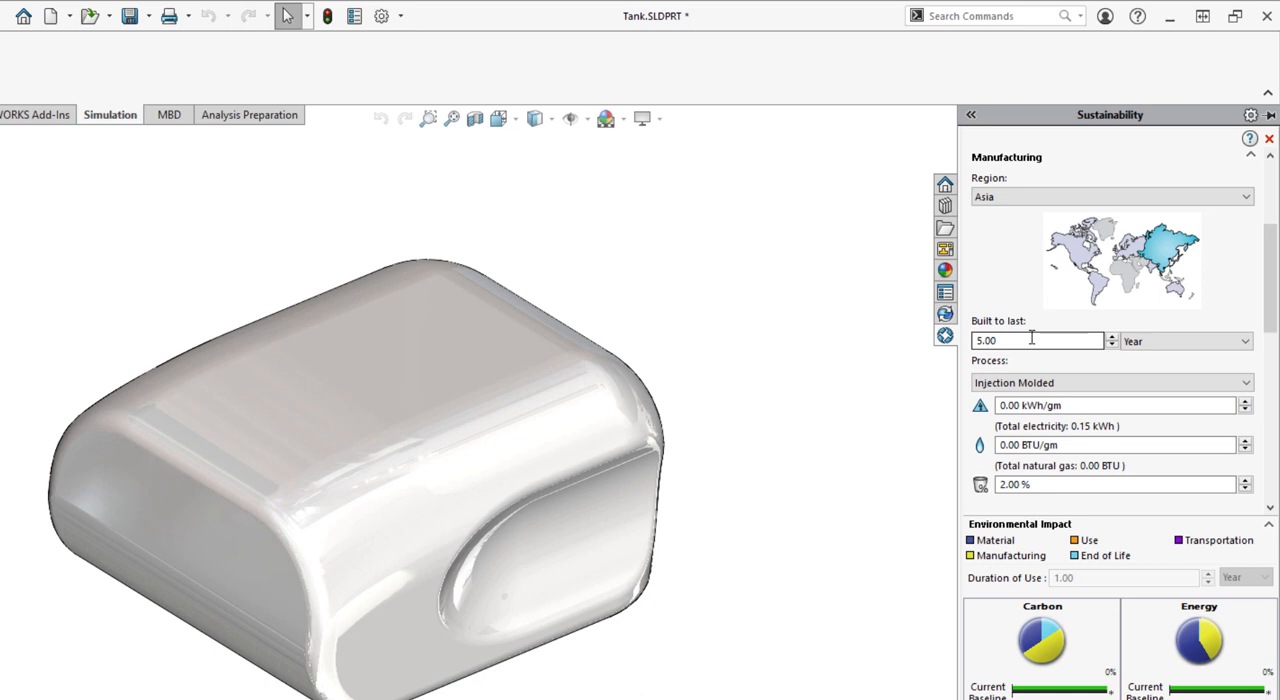
double_click(1006, 341)
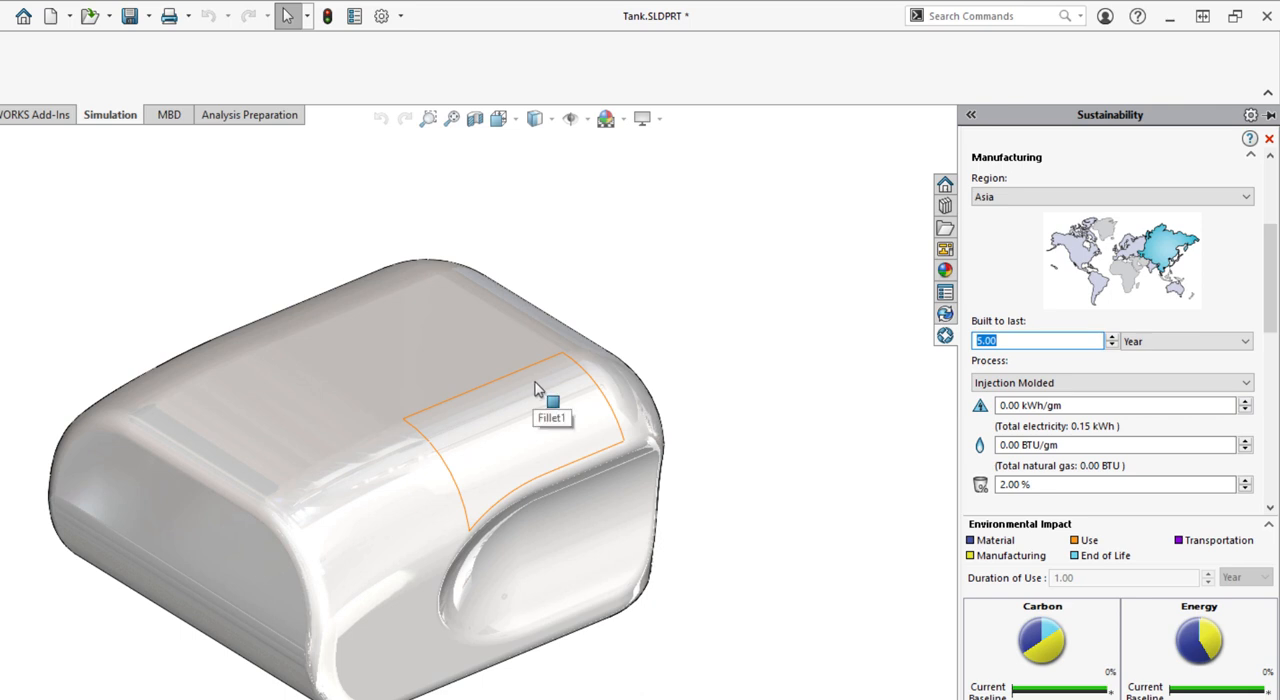
left_click(1133, 342)
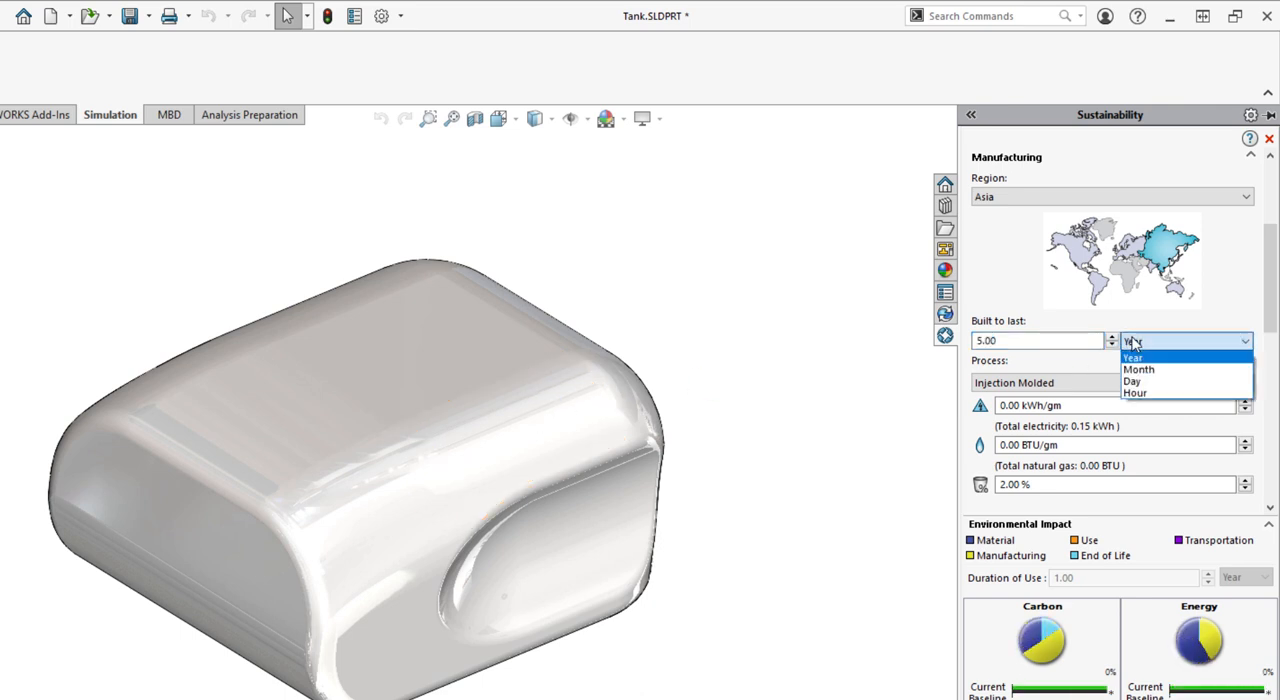
left_click(1273, 328)
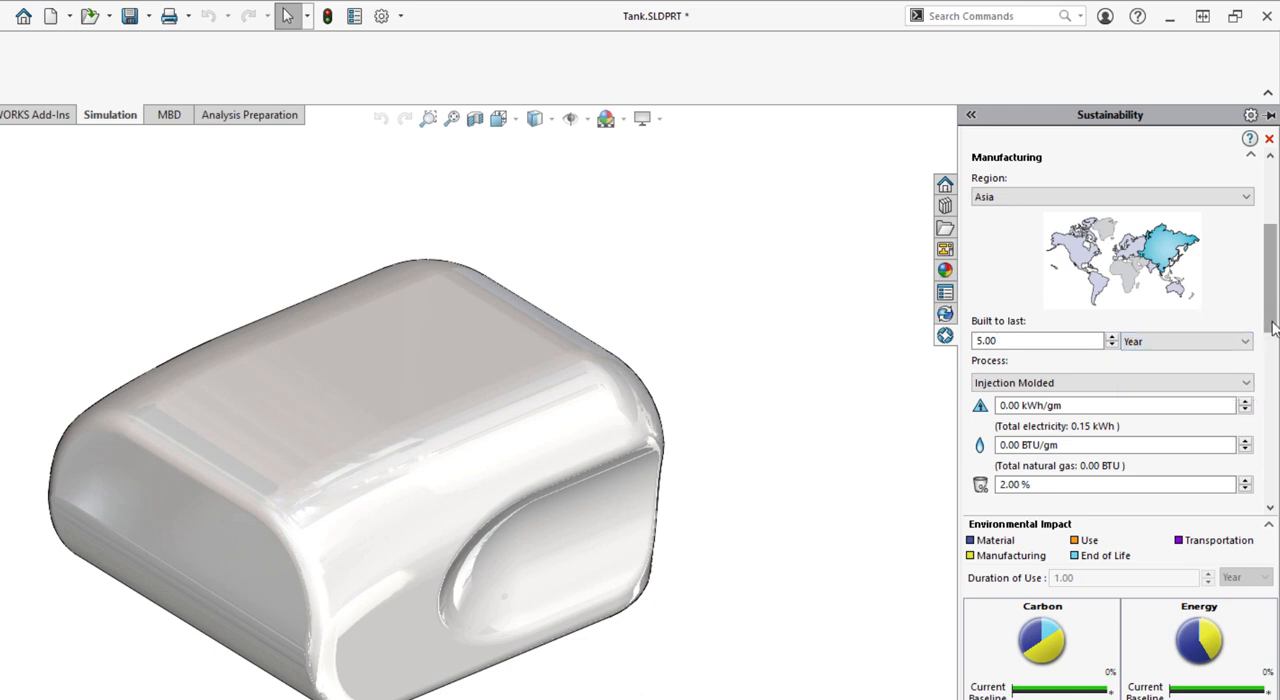
left_click_drag(1273, 328, 1273, 353)
left_click(1240, 291)
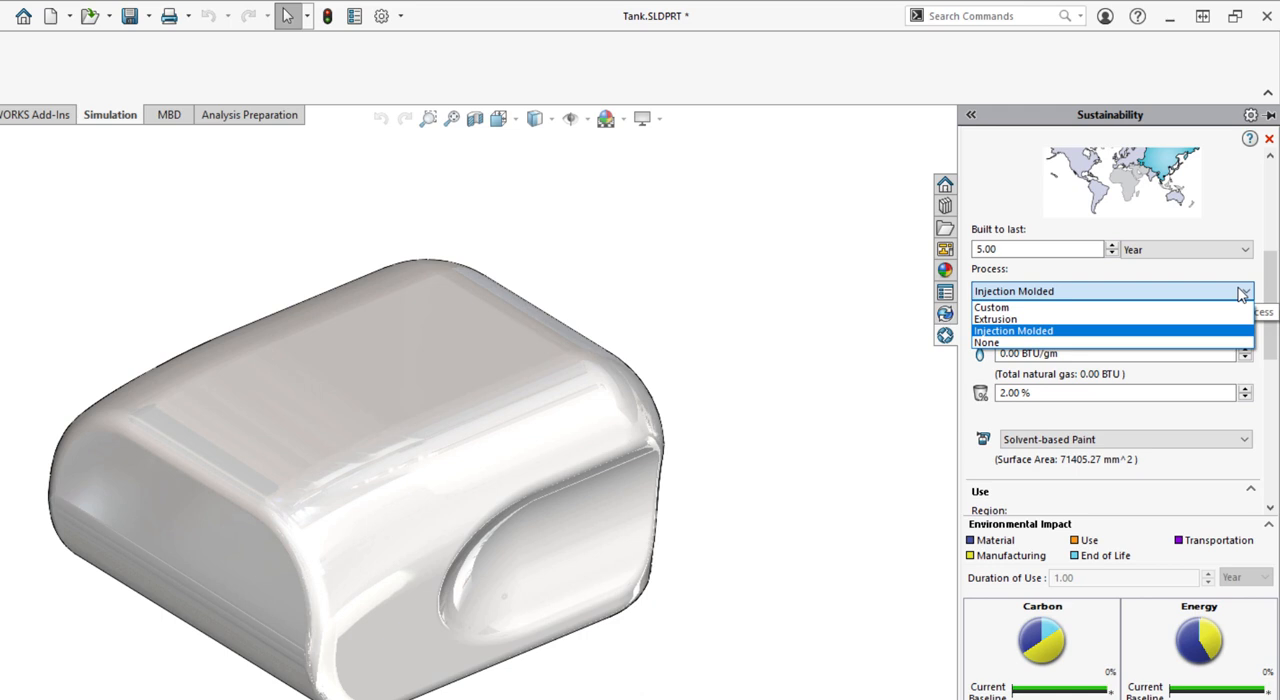
left_click(1240, 291)
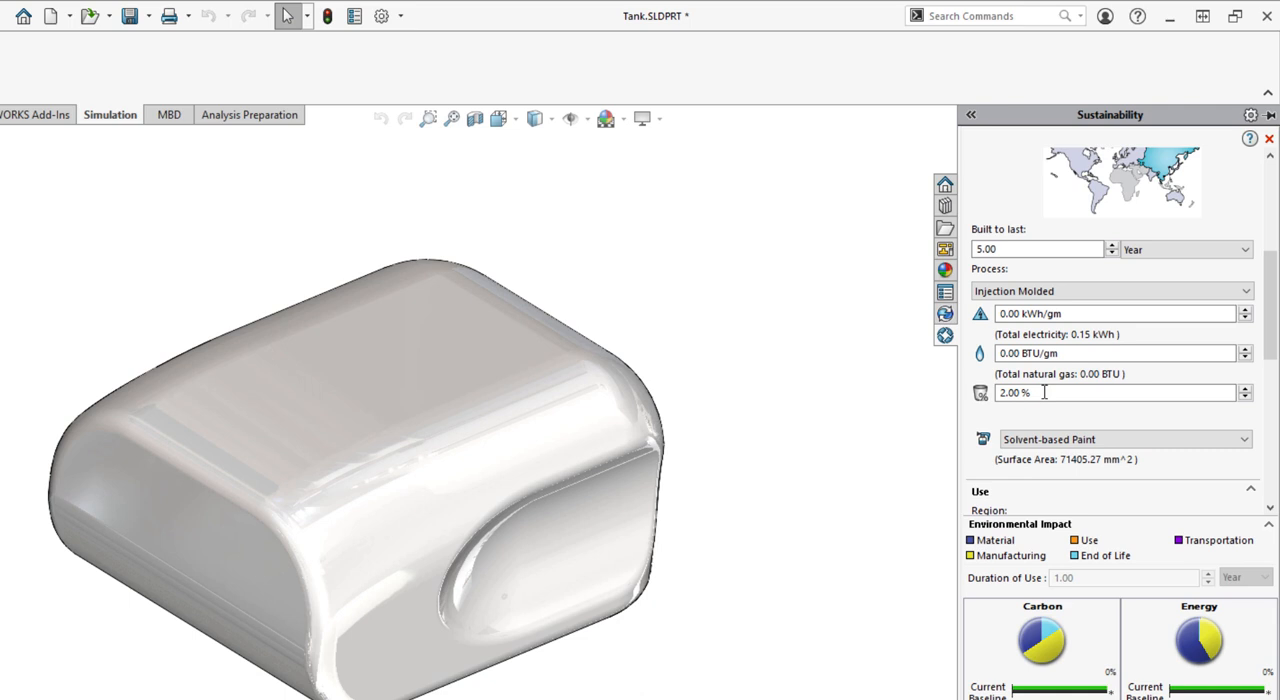
Set the paint option for the tank's manufacturing to No Paint
mouse_move(1271, 340)
left_mouse_down()
mouse_move(1271, 352)
mouse_move(1272, 339)
left_mouse_up()
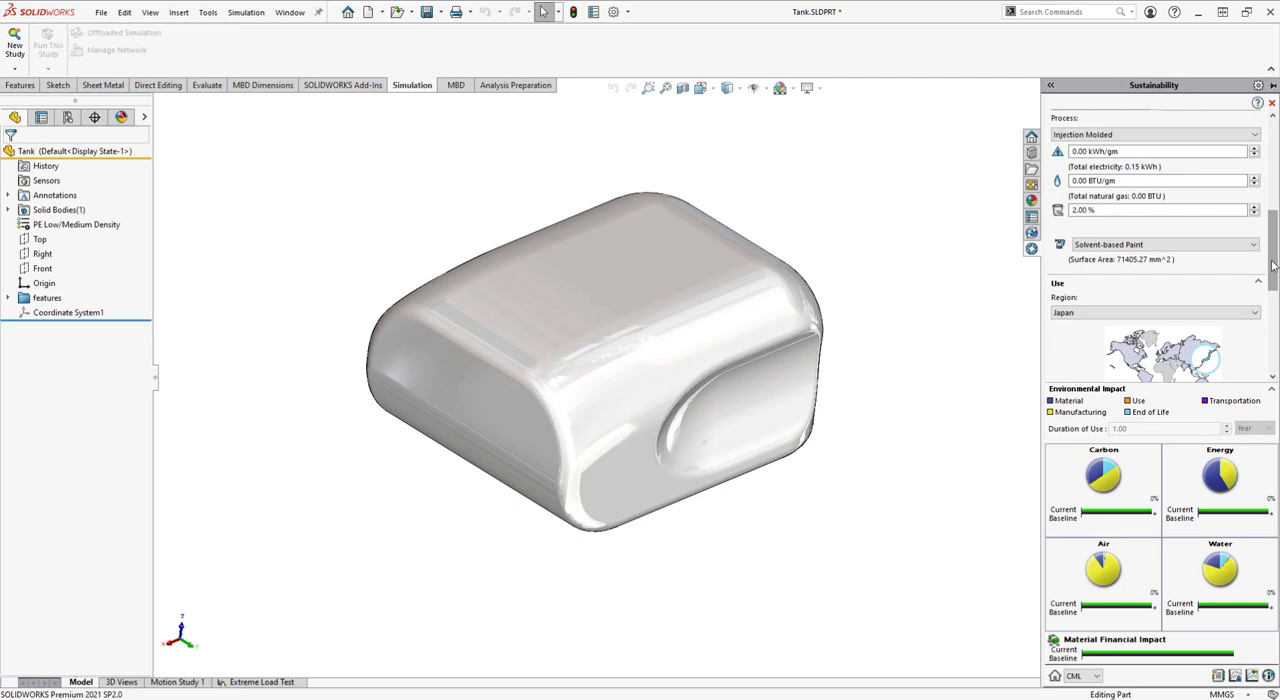
left_click_drag(1272, 262, 1272, 280)
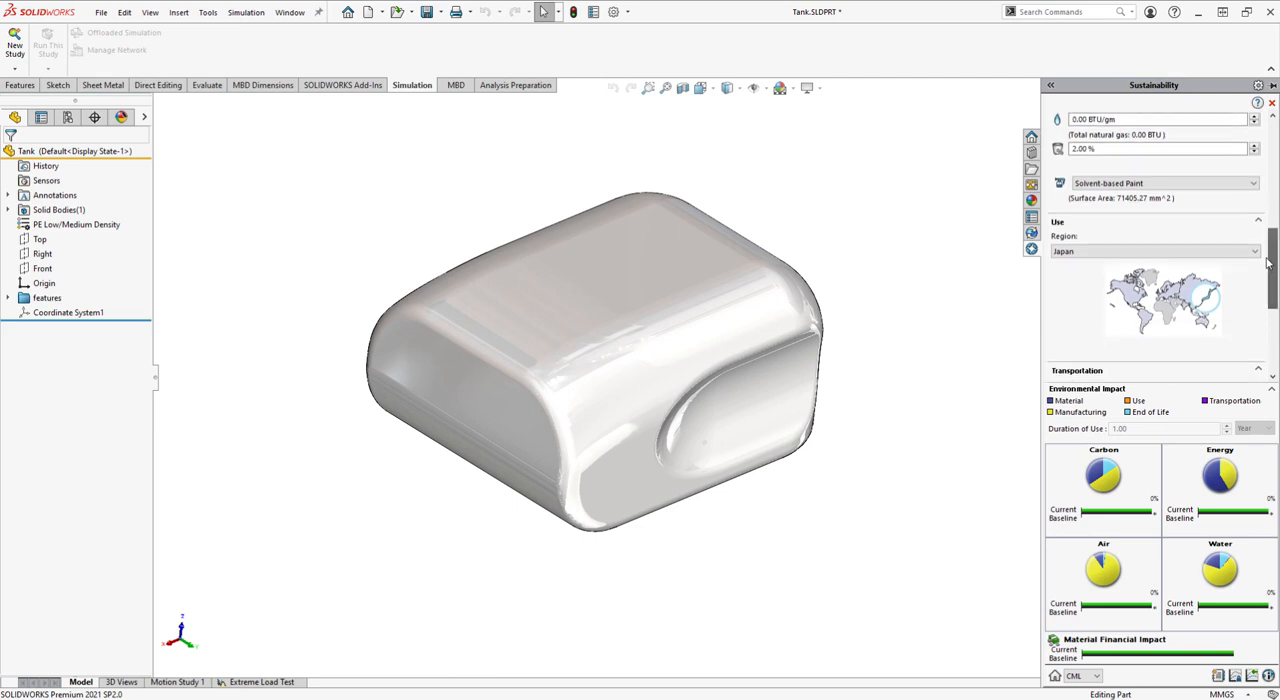
left_click(1230, 184)
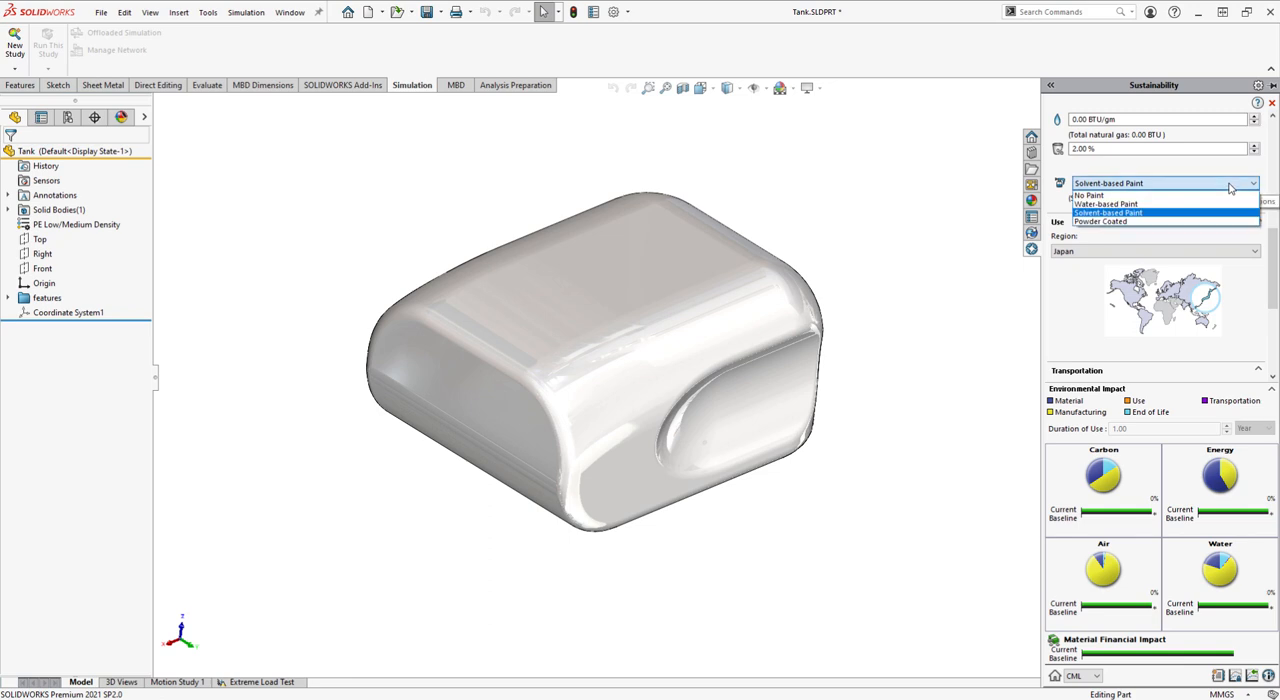
left_click(1120, 196)
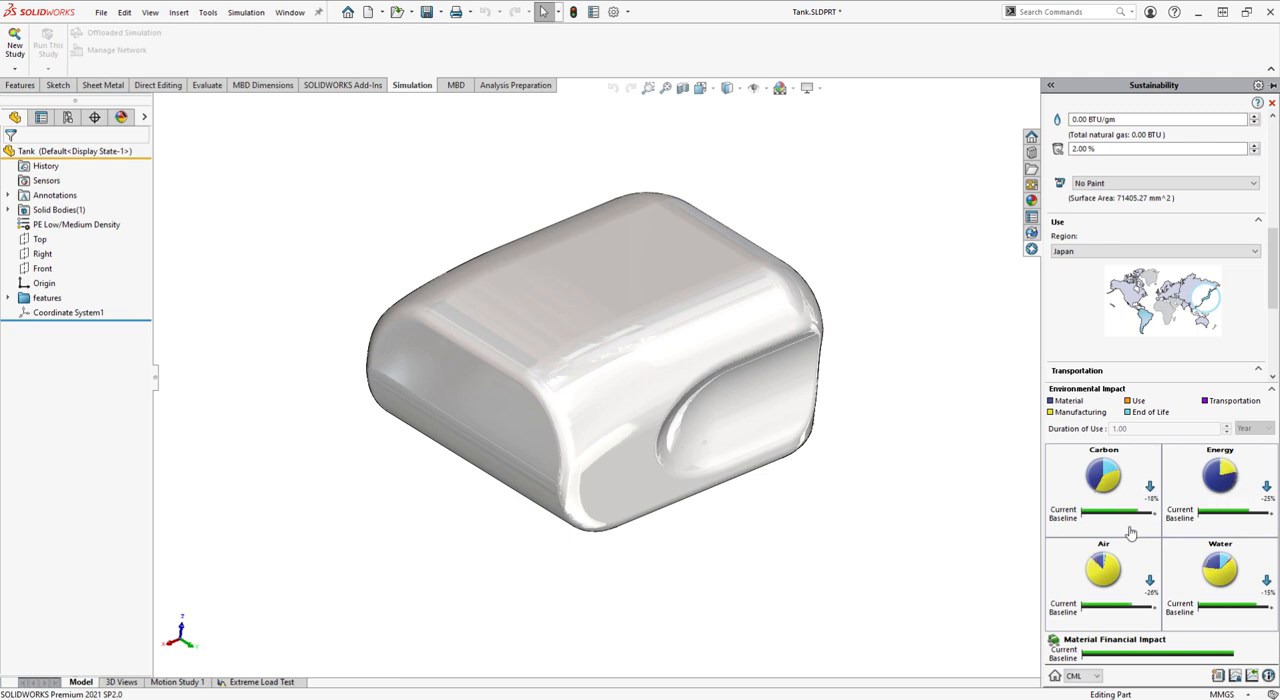
Compare the unpainted tank's carbon and energy impacts with the baseline and recheck the available paint options
mouse_move(1136, 520)
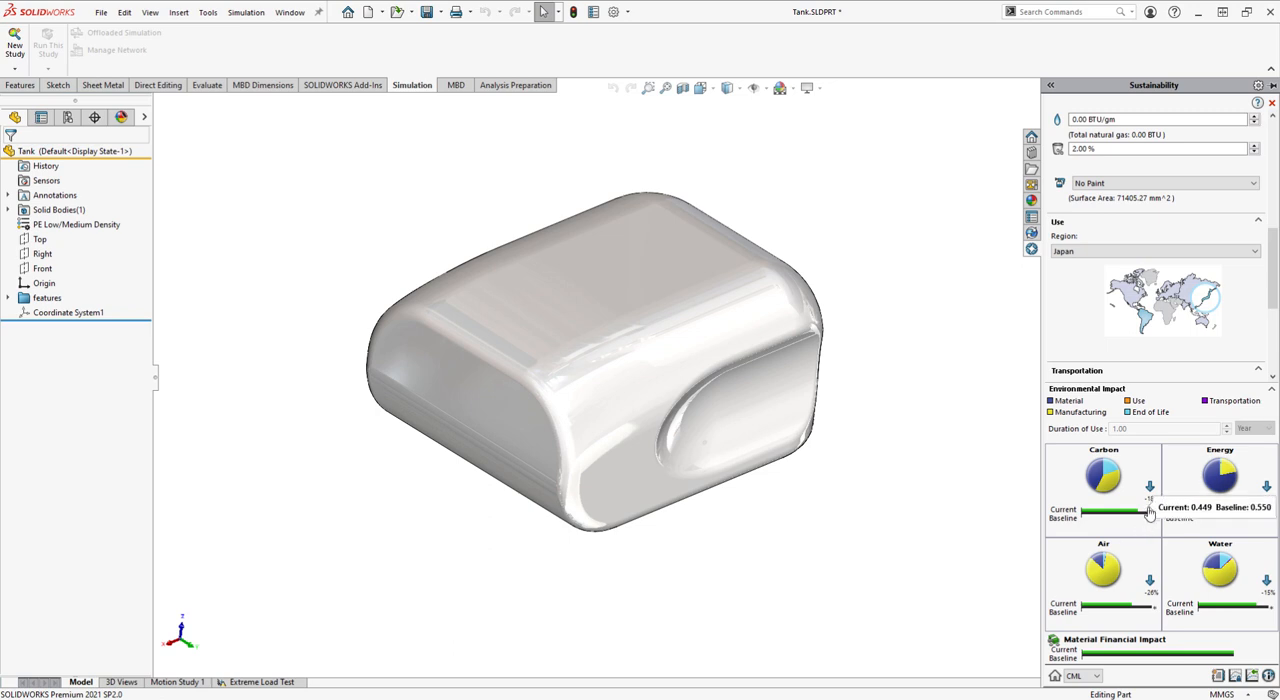
mouse_move(1216, 521)
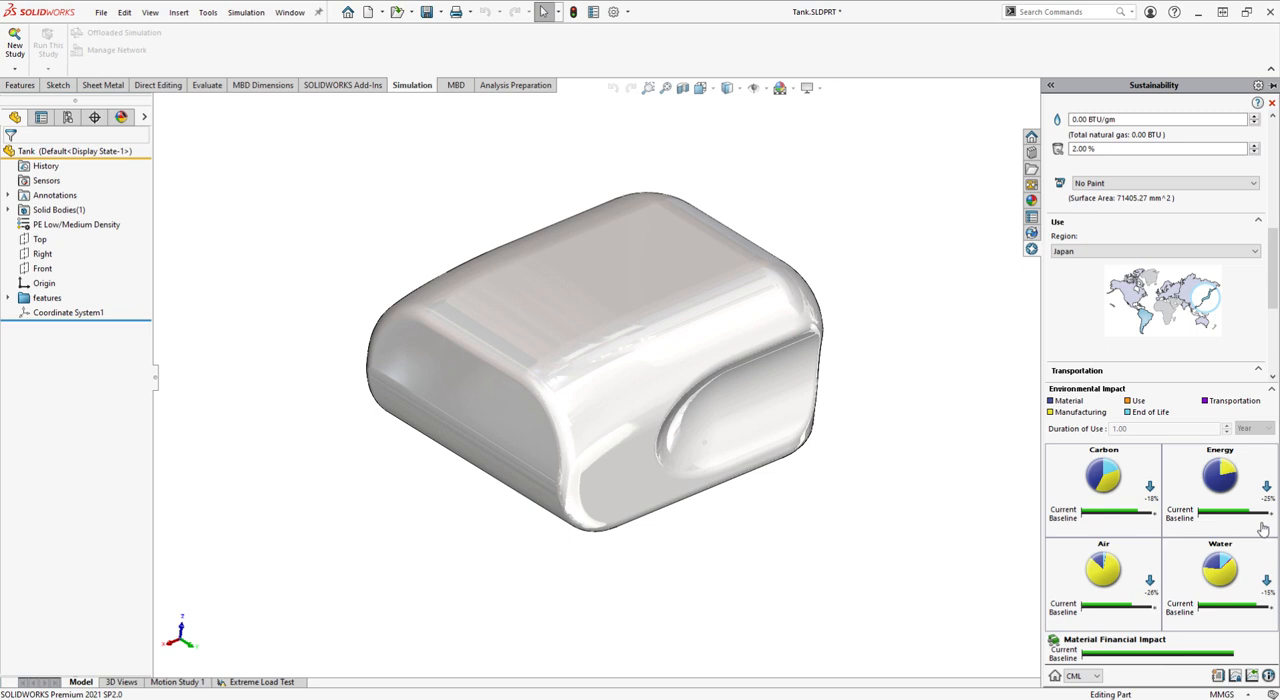
left_click(1155, 186)
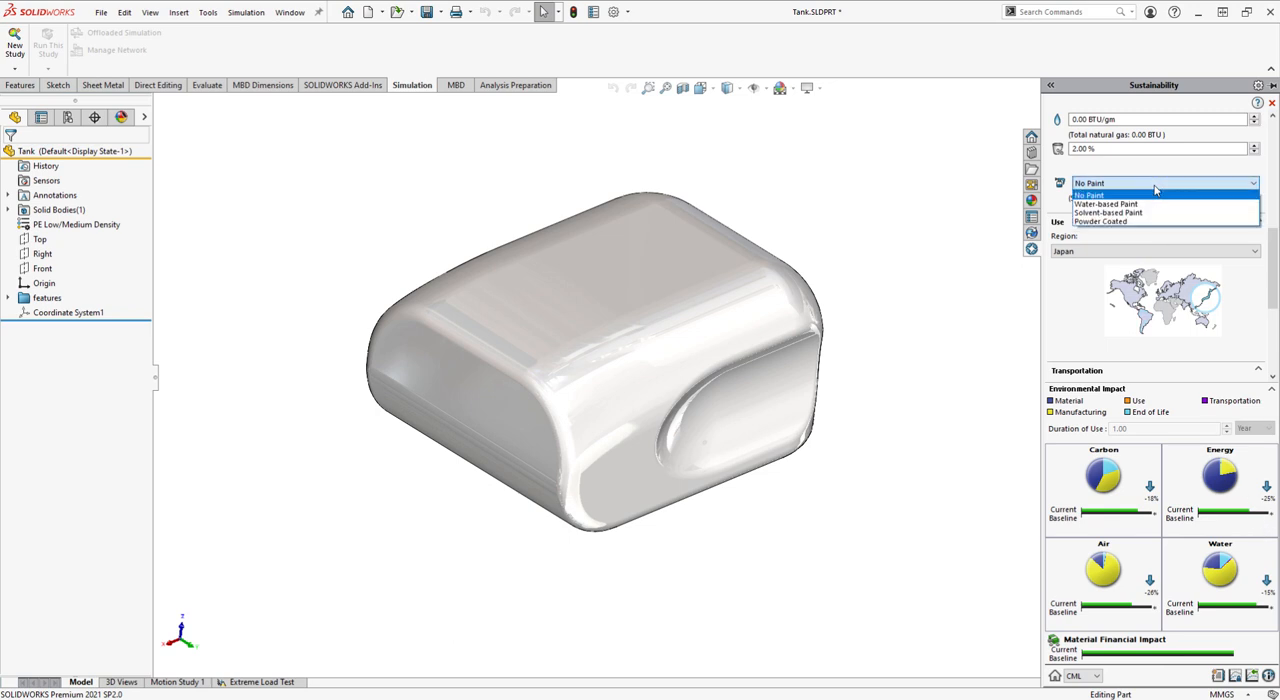
left_click(1155, 193)
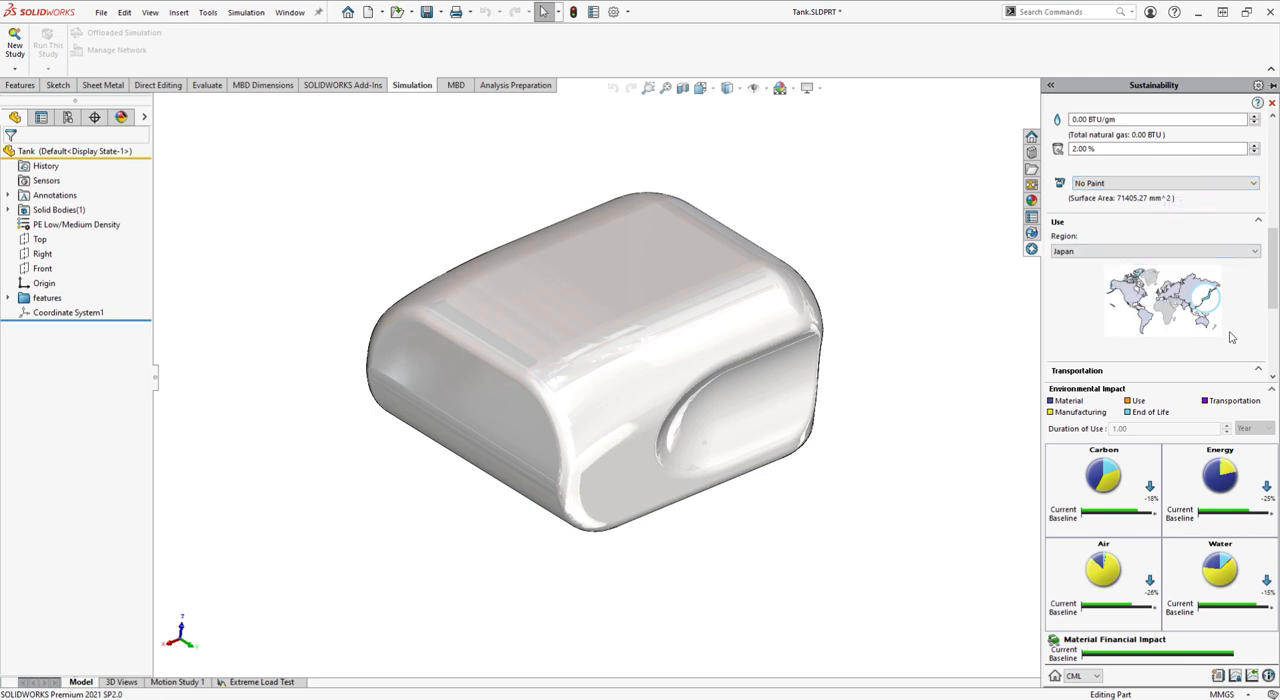
Review the tank's boat transportation distance and its end-of-life percentages
left_click_drag(1276, 296, 1276, 356)
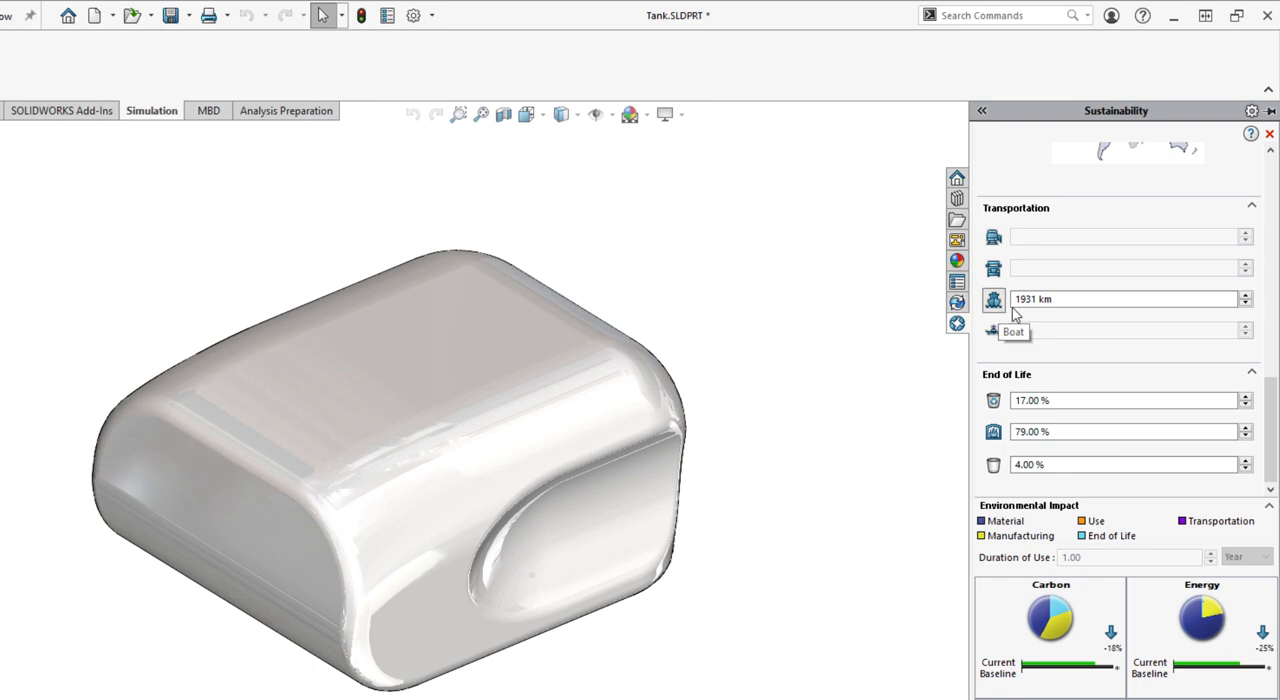
left_click(1058, 299)
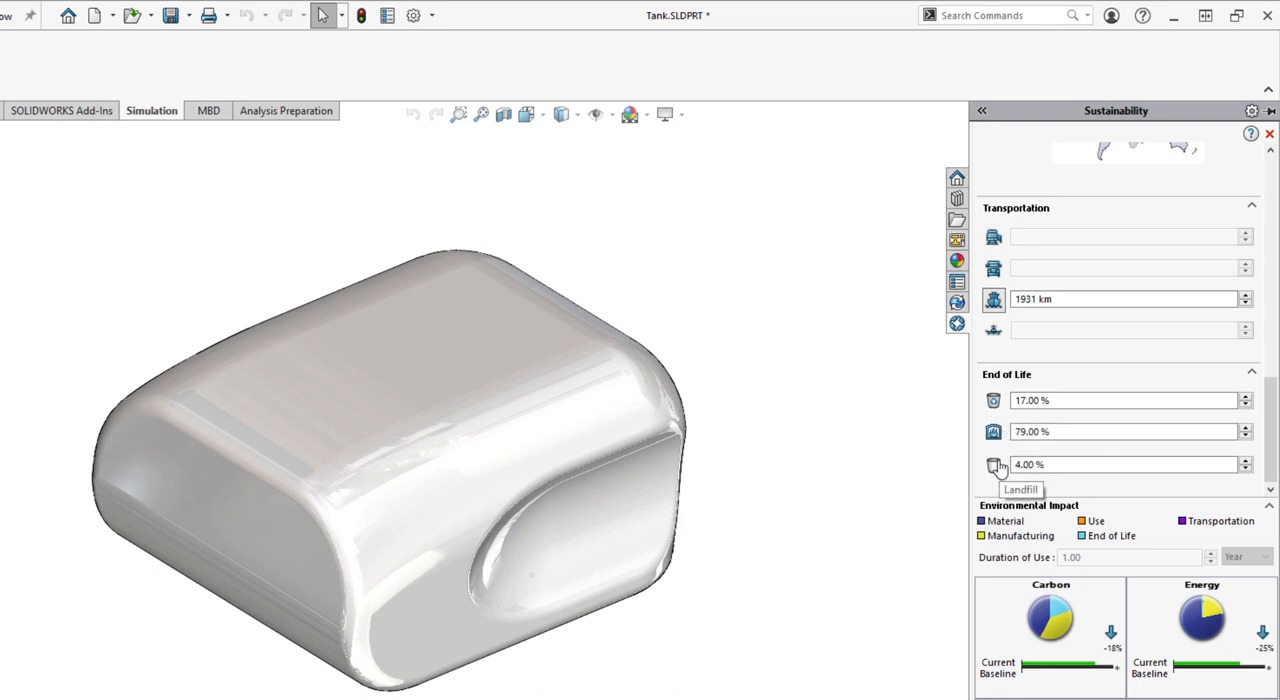
Inspect the tank's underside, focusing on the round opening and the shell wall around it
left_click_drag(1271, 399, 1271, 219)
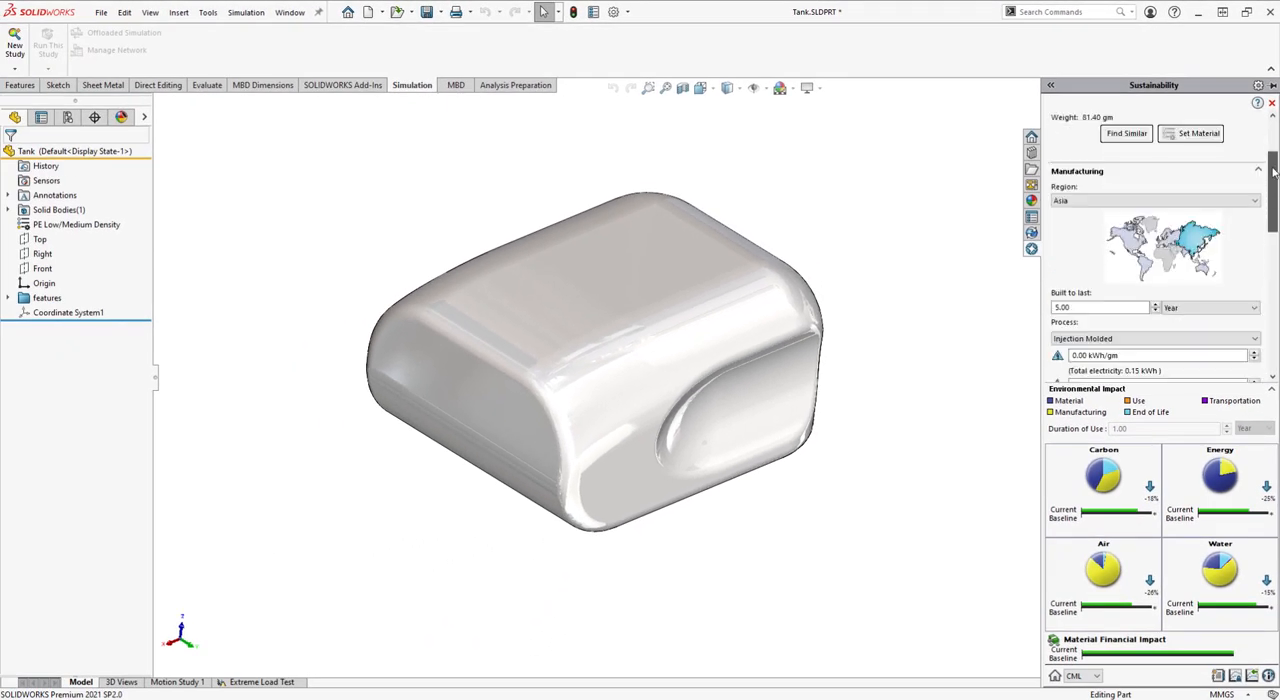
left_click_drag(1273, 172, 1270, 135)
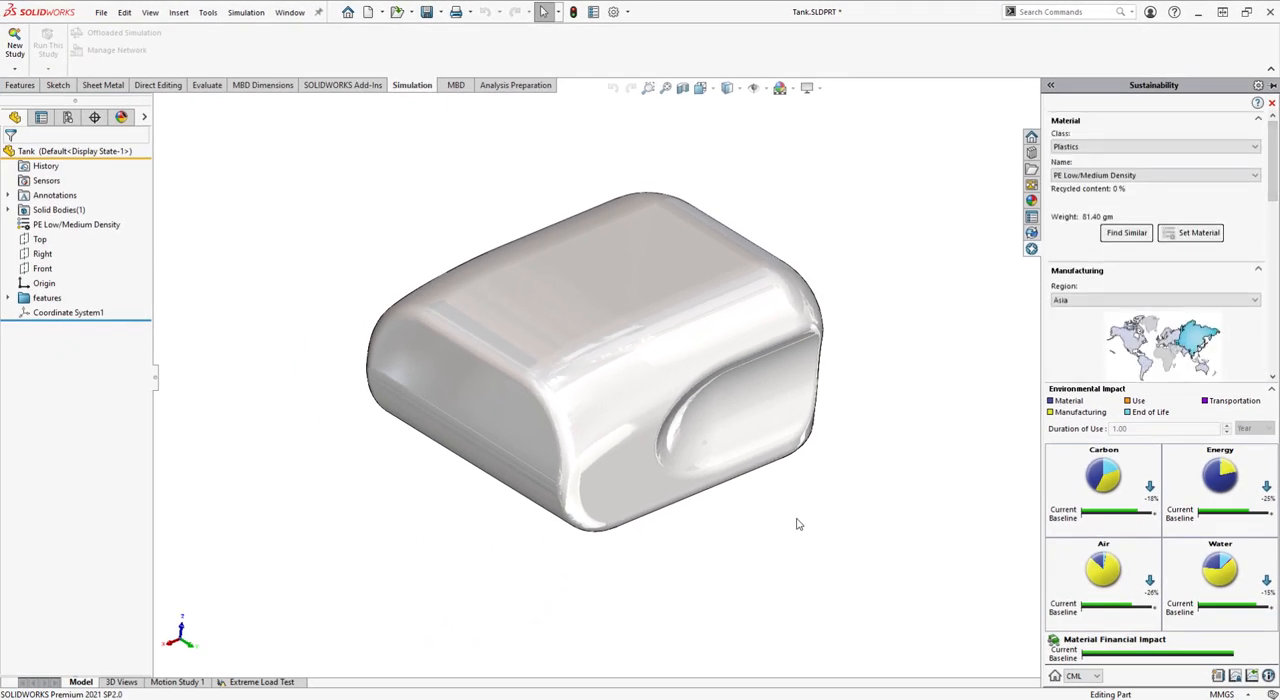
middle_click_drag(797, 523, 794, 263)
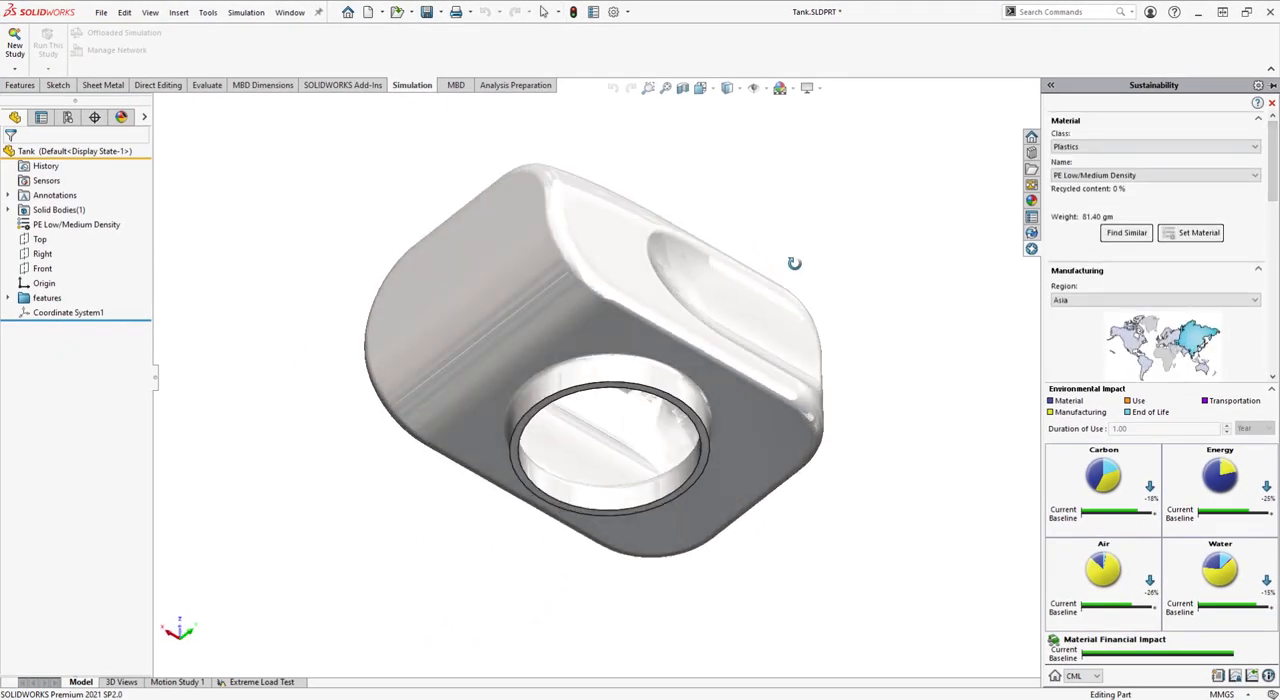
scroll(750, 451, "down", 5)
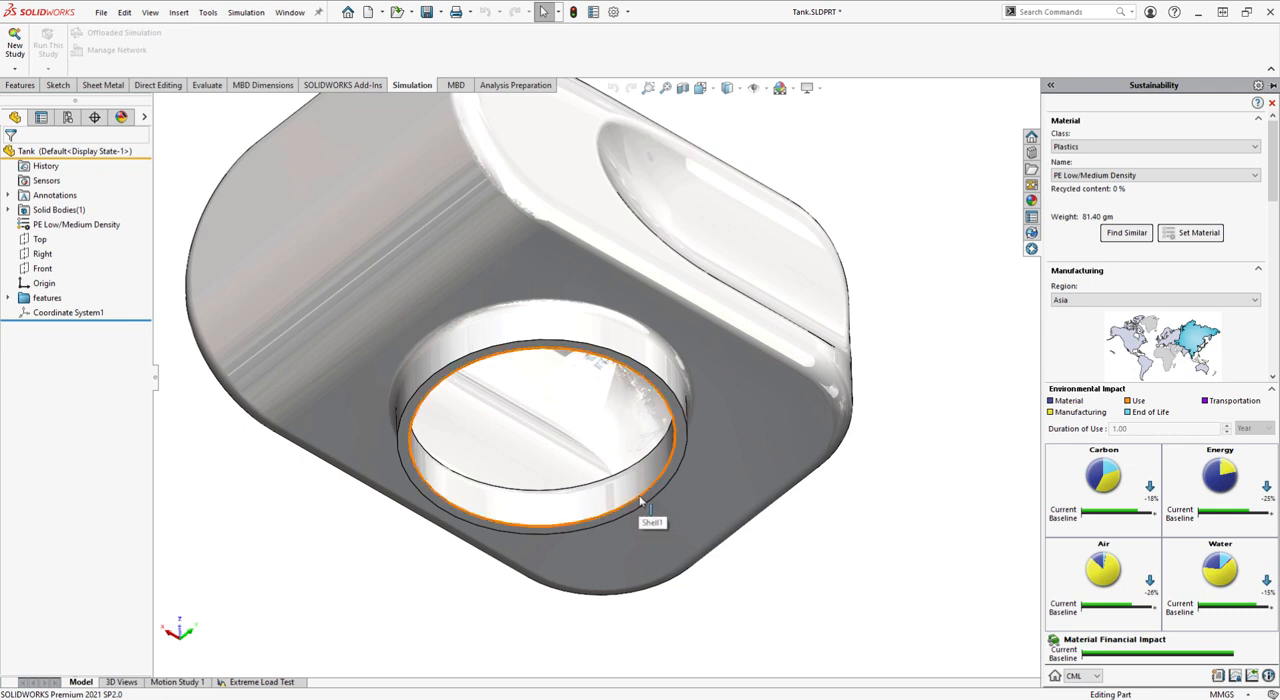
scroll(715, 355, "up", 3)
middle_click_drag(717, 352, 722, 563)
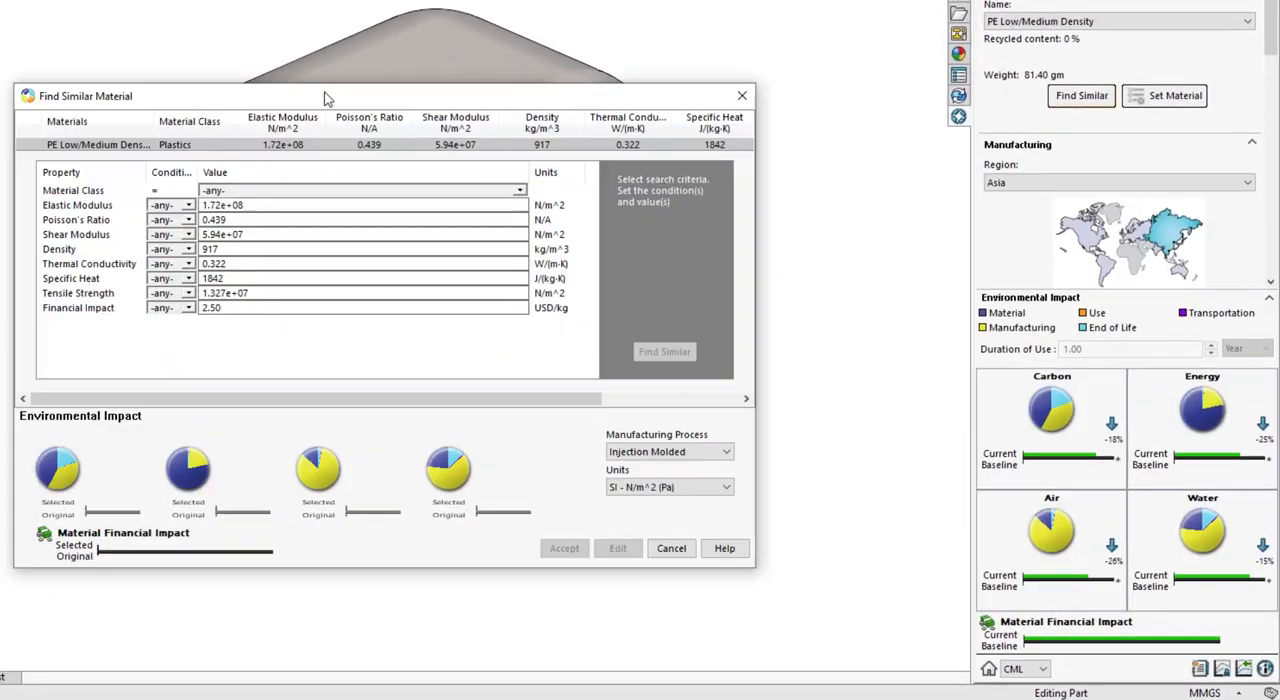
Find materials similar to PE Low/Medium Density in the Plastics class, using an approximate density match and a tensile strength condition
left_click_drag(543, 232, 548, 181)
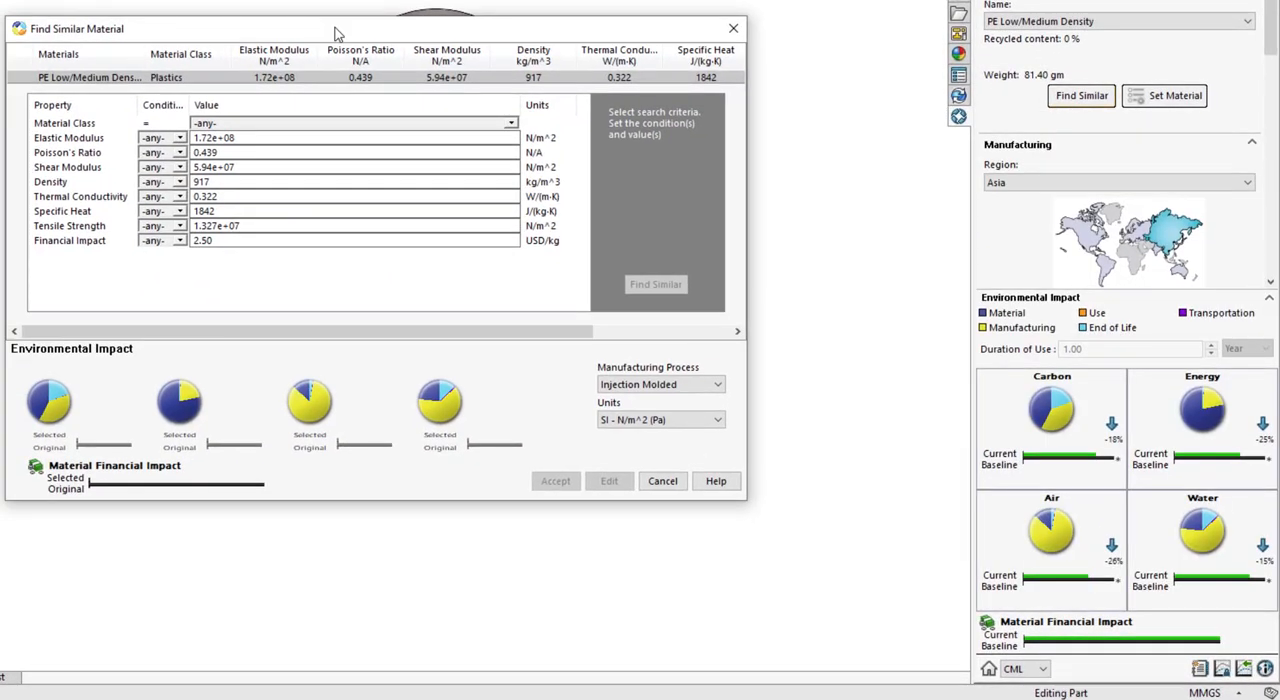
left_click(511, 122)
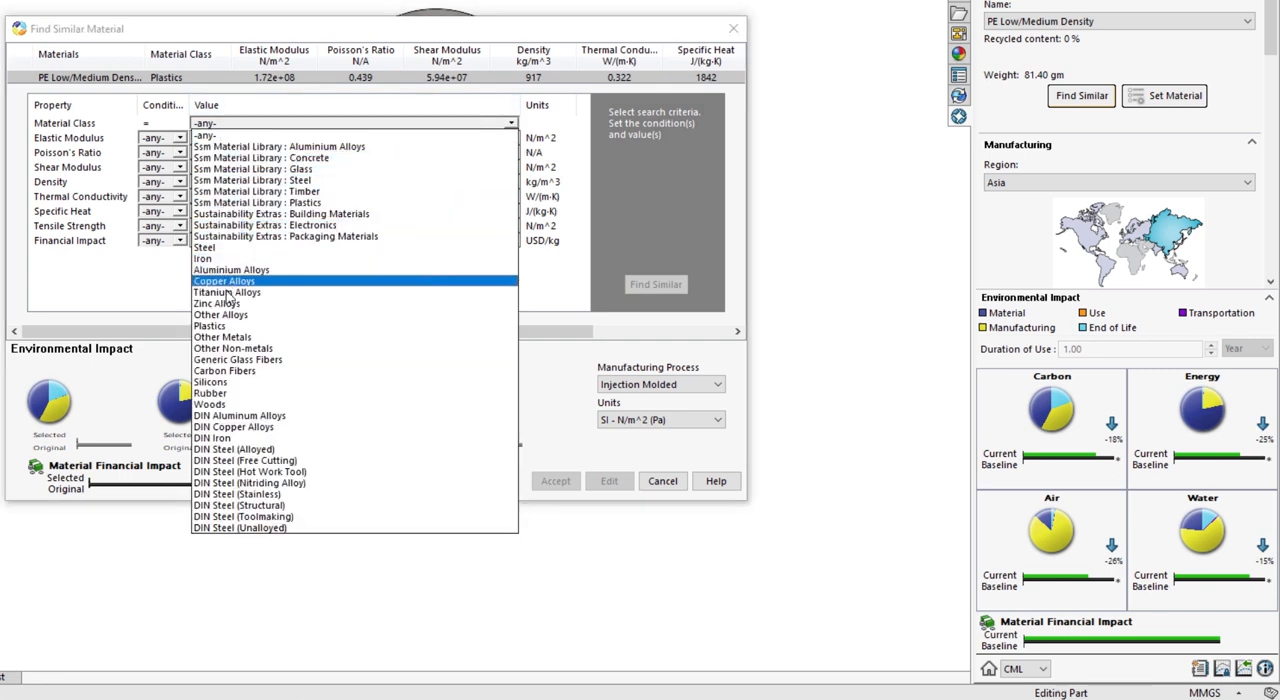
left_click(226, 324)
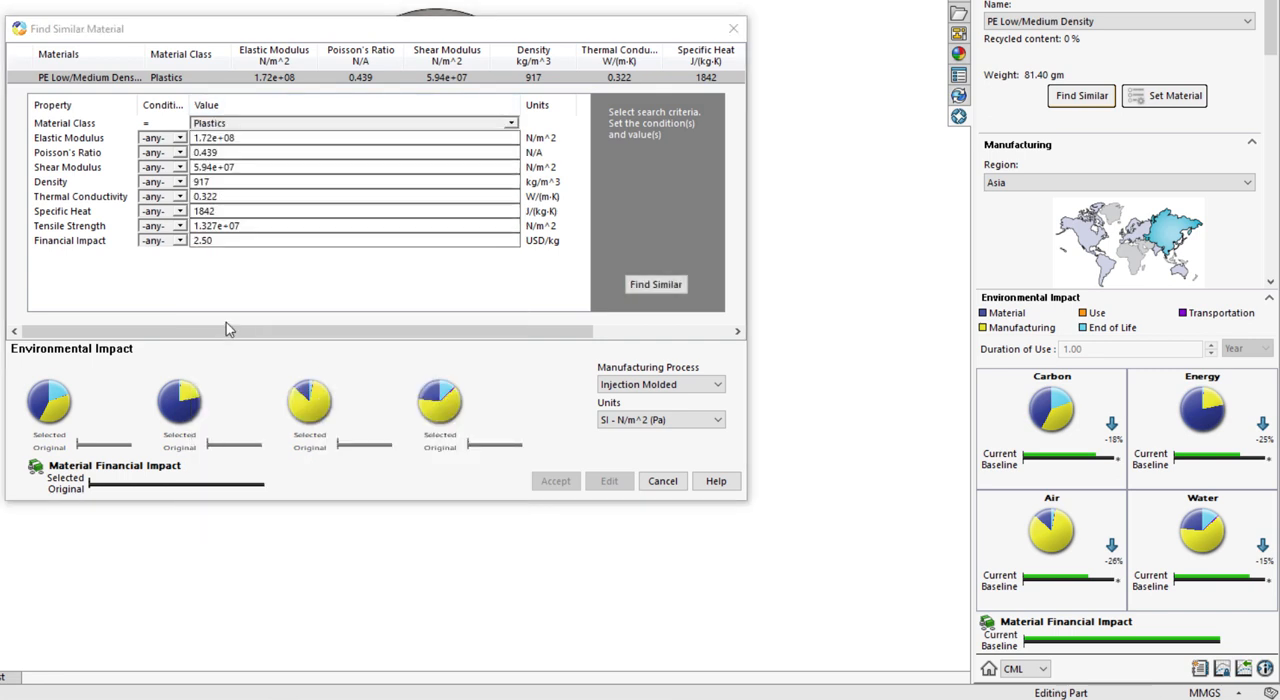
left_click(180, 182)
left_click(158, 234)
left_click(180, 226)
left_click(655, 284)
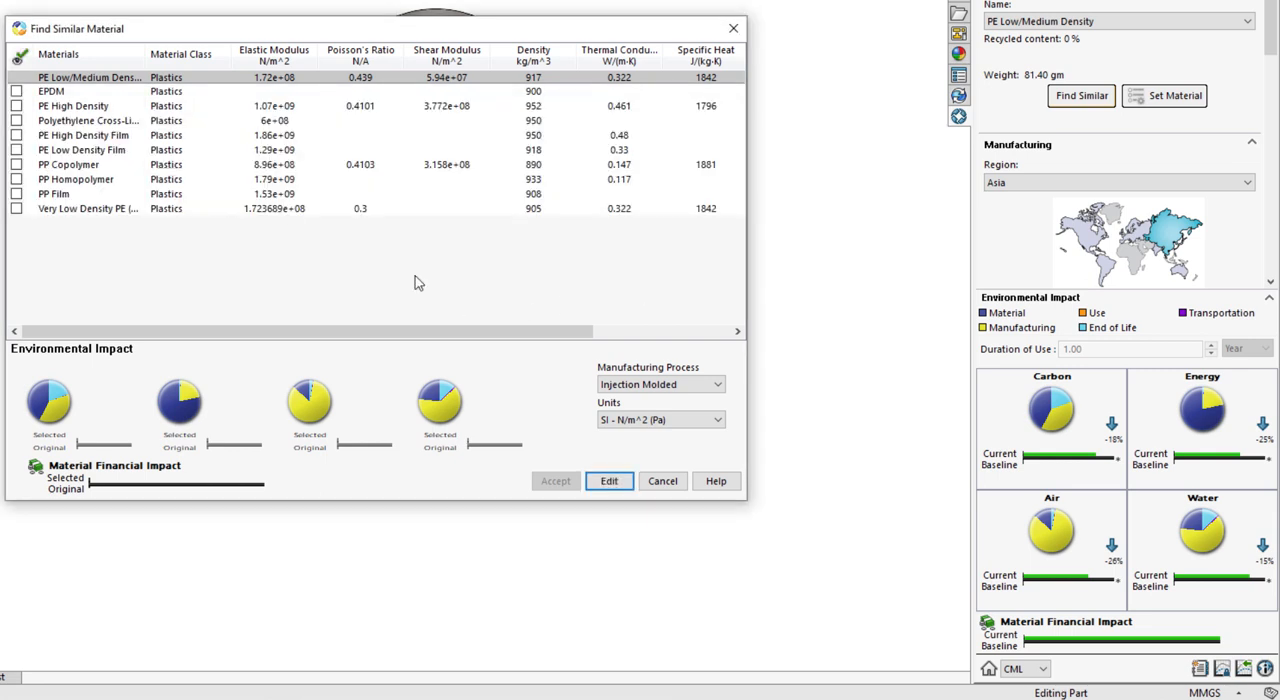
Shortlist PE High Density, PP Copolymer, PP Homopolymer and Very Low Density PE, showing only these candidates
left_click(16, 105)
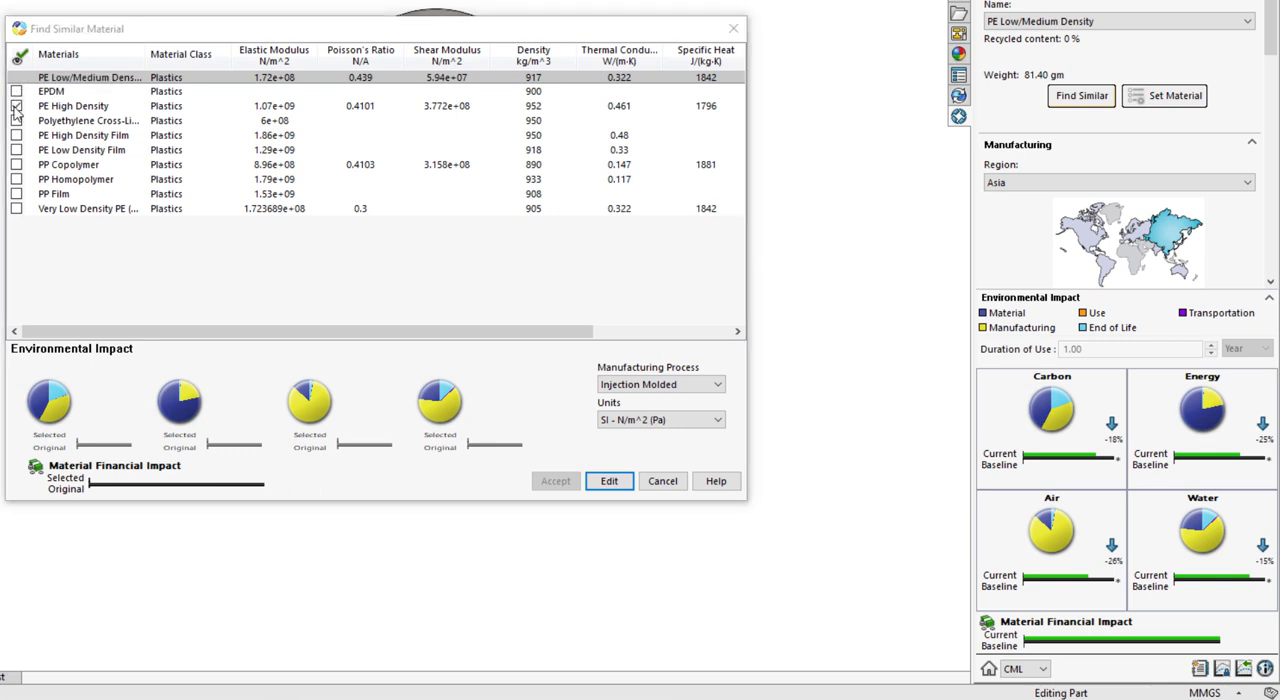
left_click(16, 164)
left_click(16, 179)
left_click(16, 208)
left_click(19, 57)
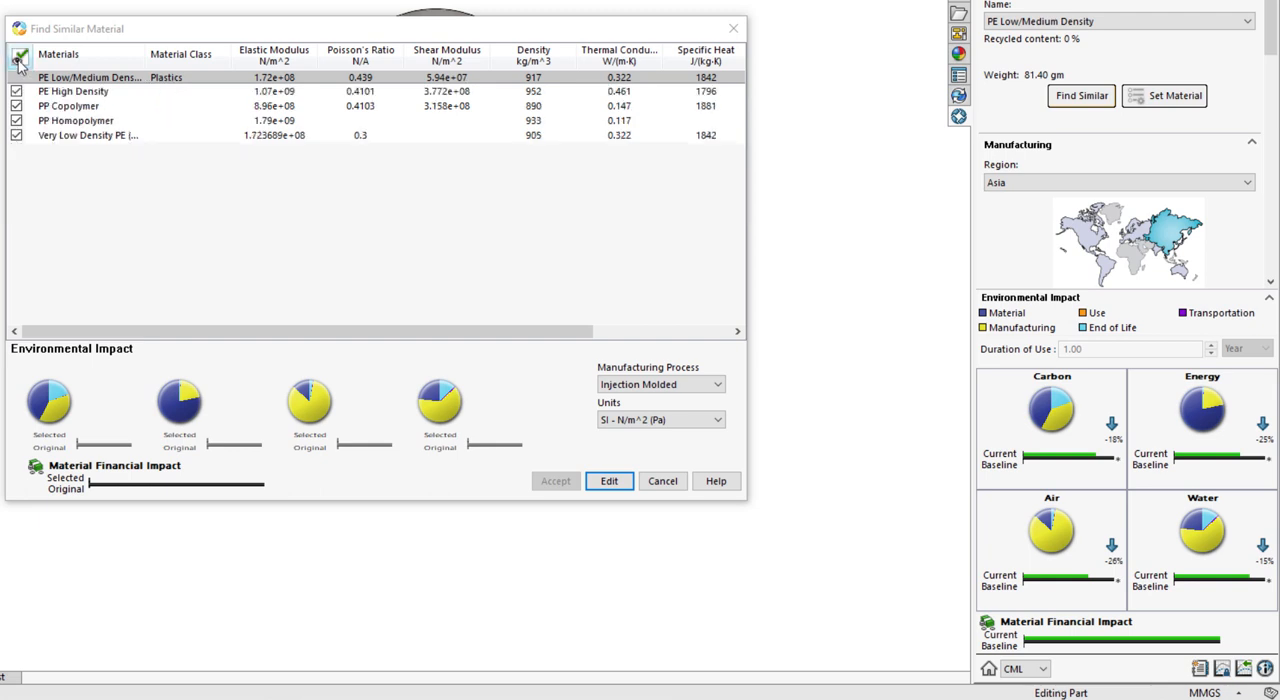
Compare Very Low Density PE with PP Homopolymer, accept PP Homopolymer and assign it as the tank's material
left_click(72, 137)
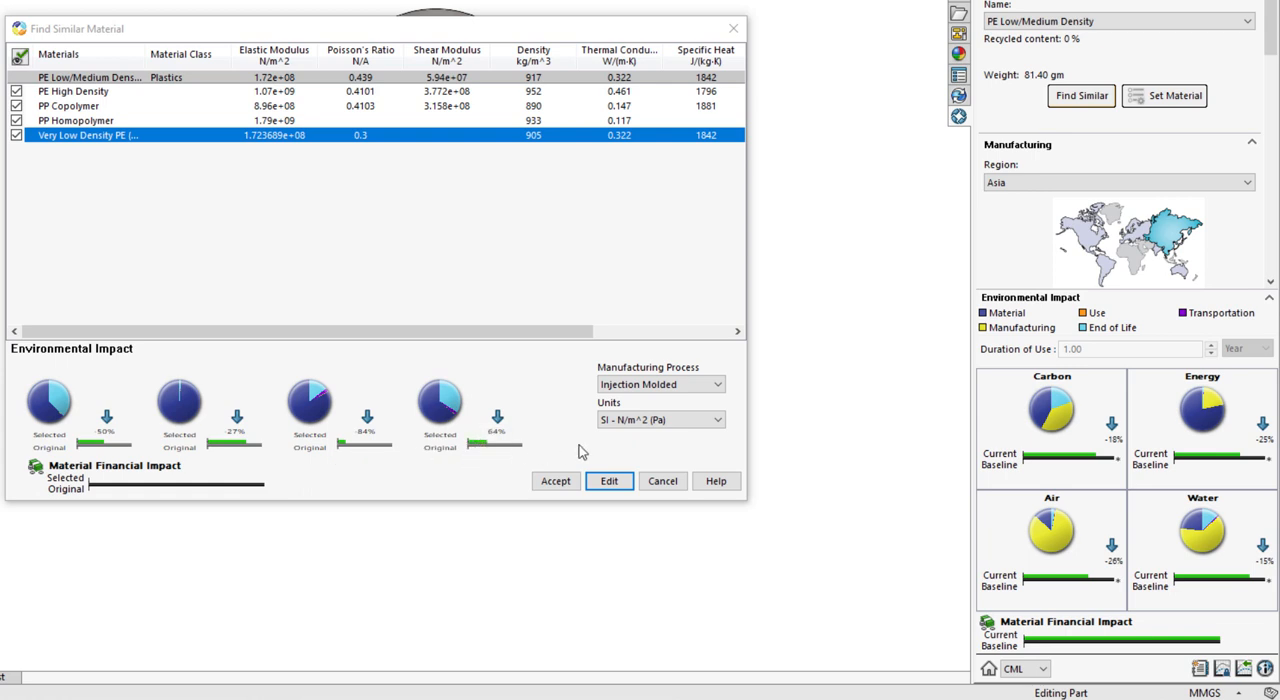
left_click(76, 121)
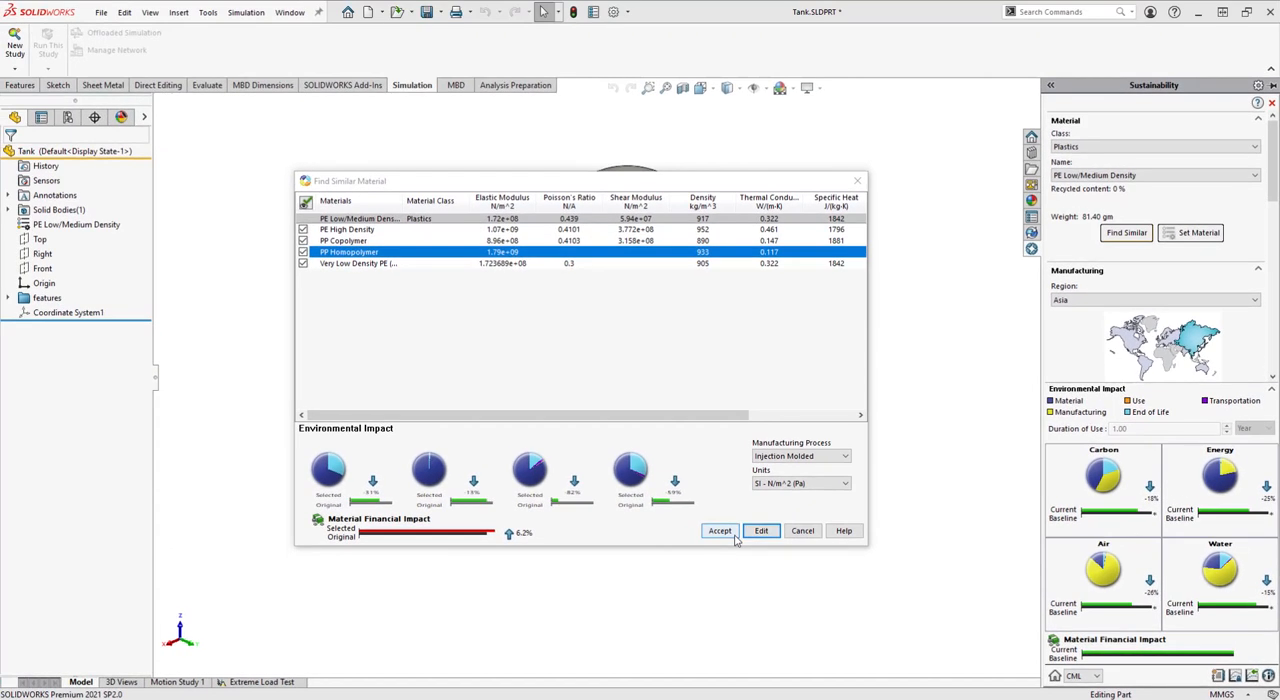
left_click(720, 531)
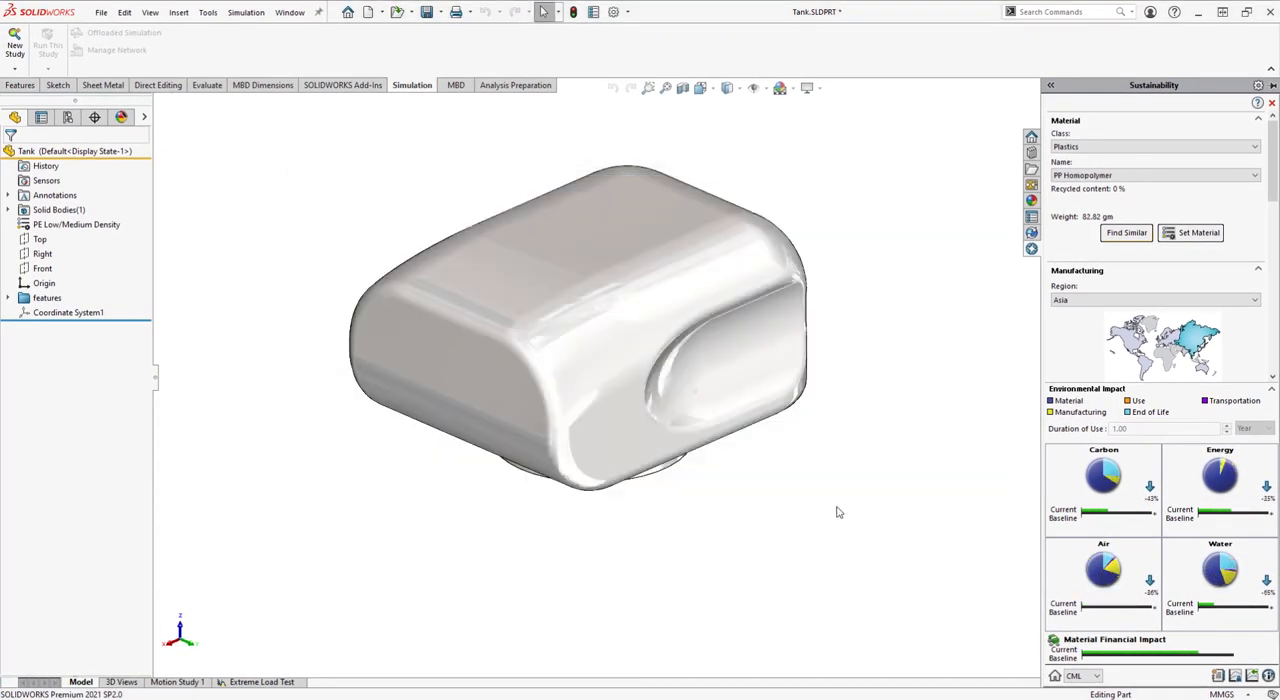
left_click(1185, 240)
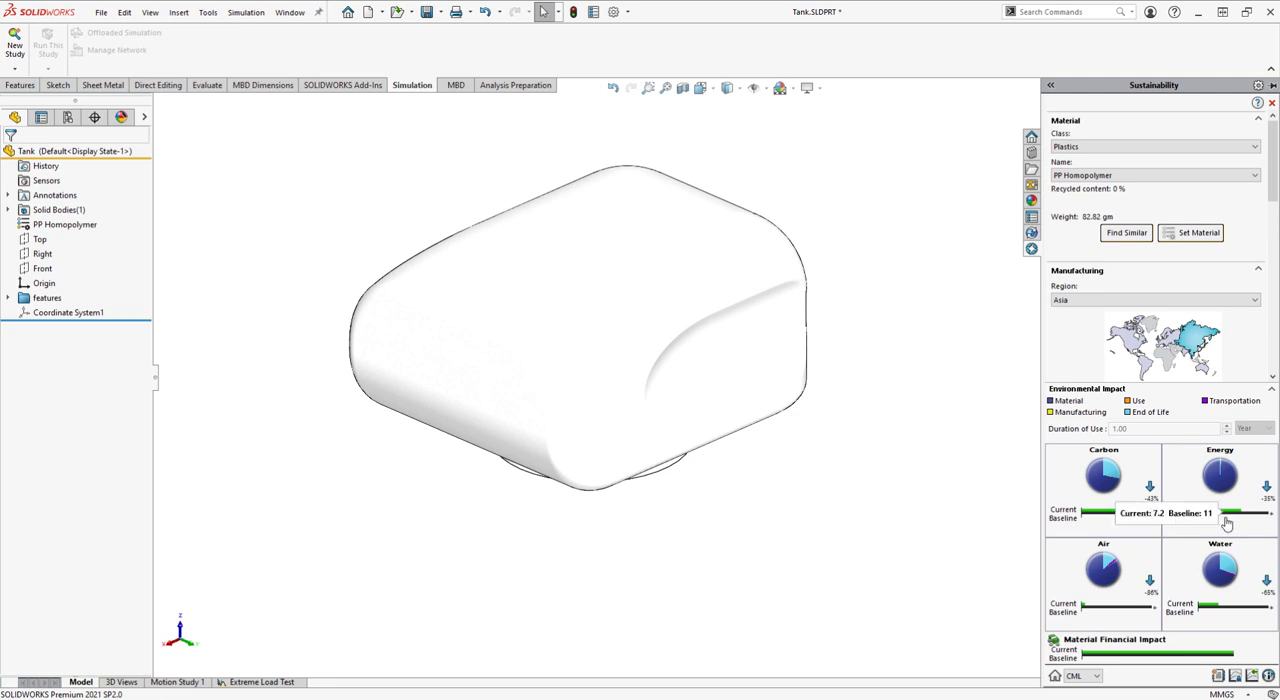
mouse_move(1232, 545)
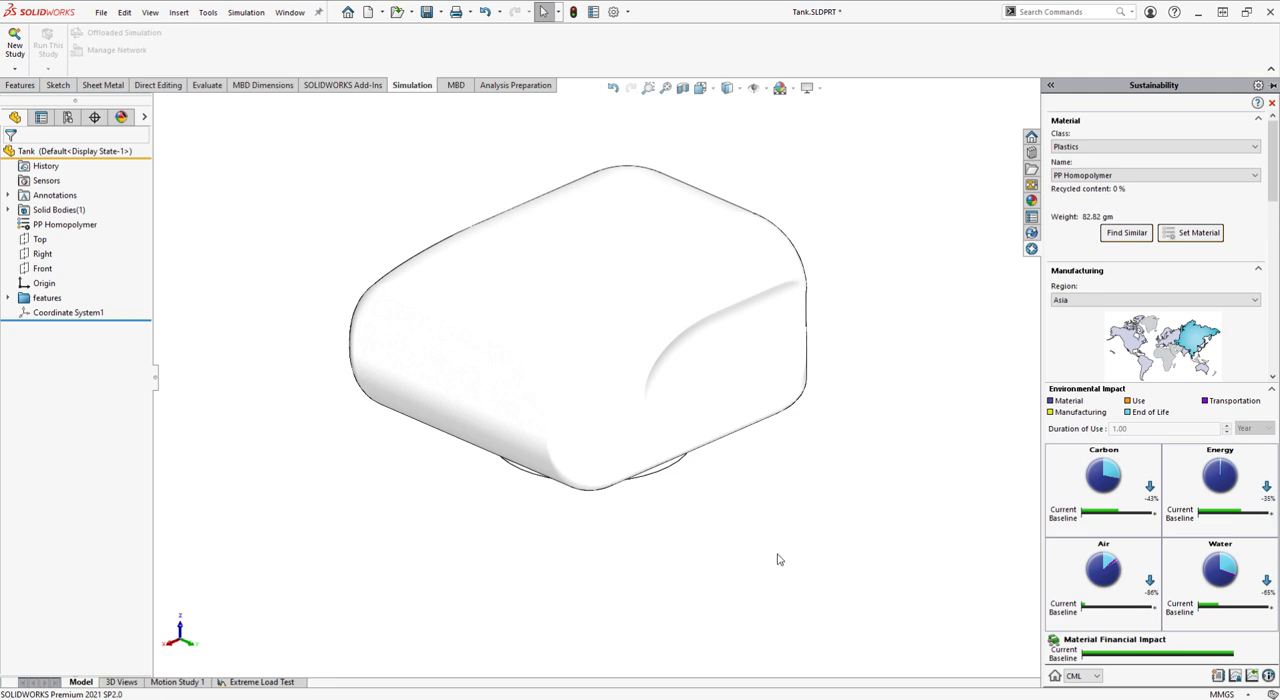
Set the tank's shell thickness to 1.5 mm and rebuild the part
middle_click_drag(780, 556, 757, 354)
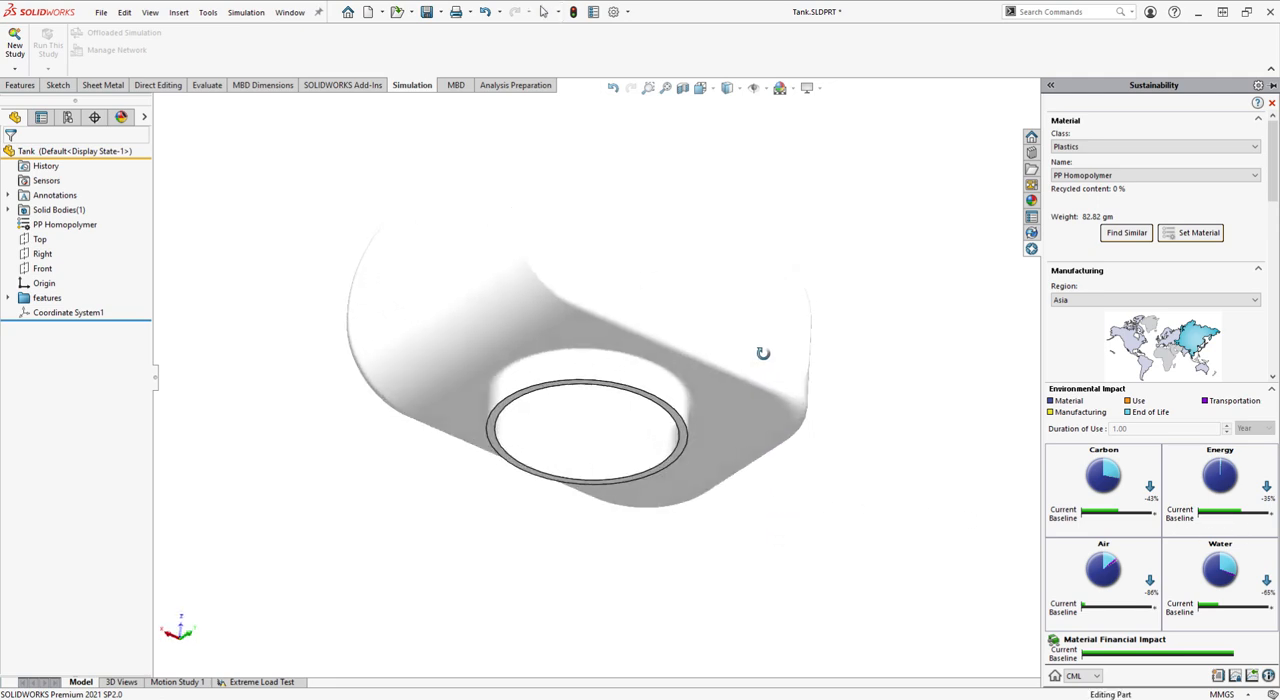
left_click(90, 684)
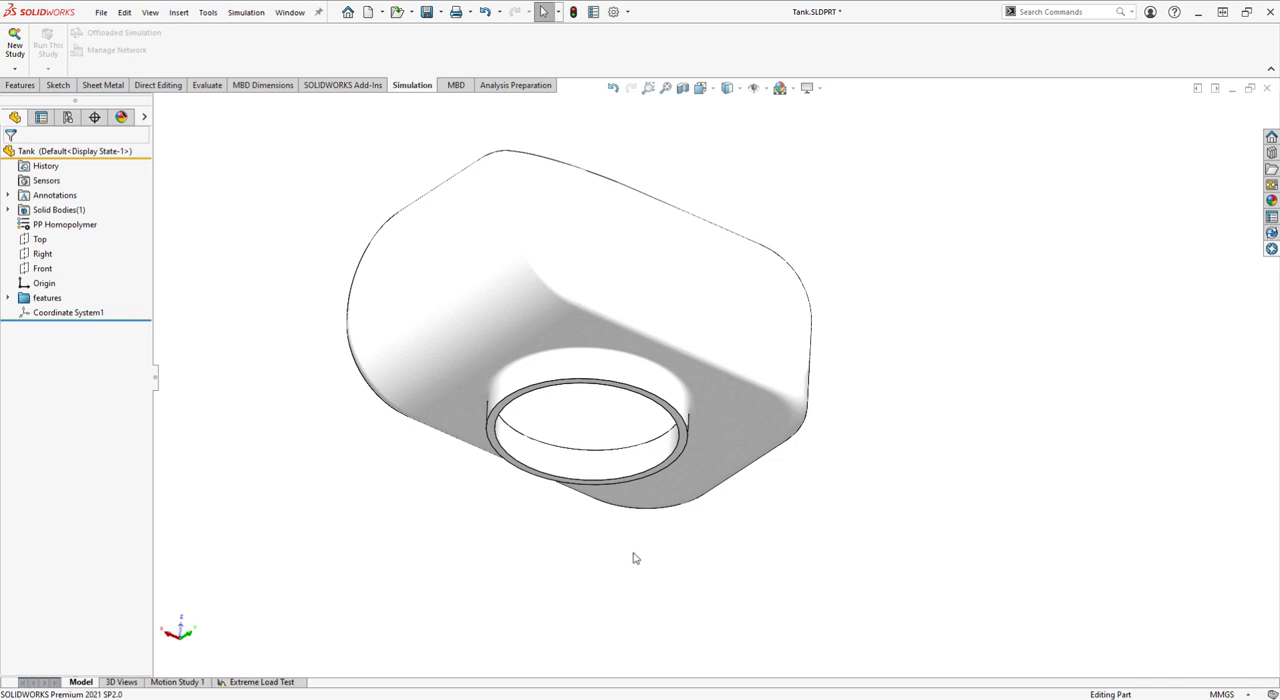
scroll(648, 495, "down", 2)
middle_click_drag(697, 541, 668, 449)
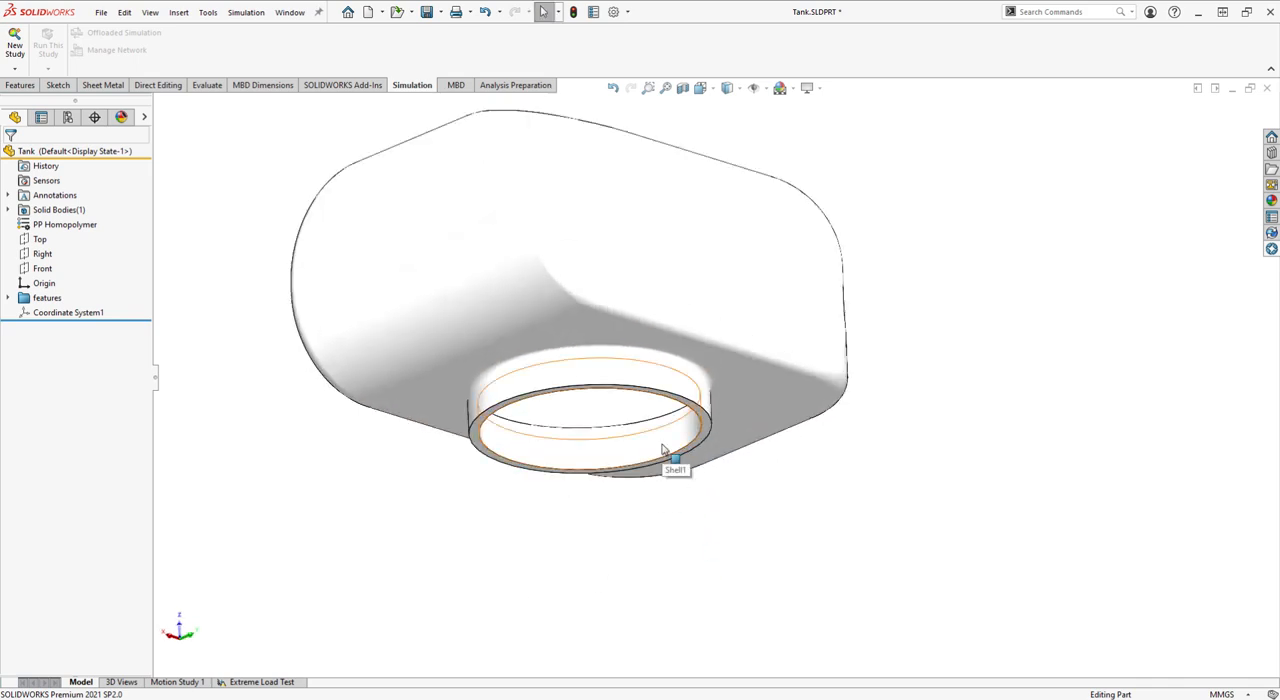
double_click(661, 449)
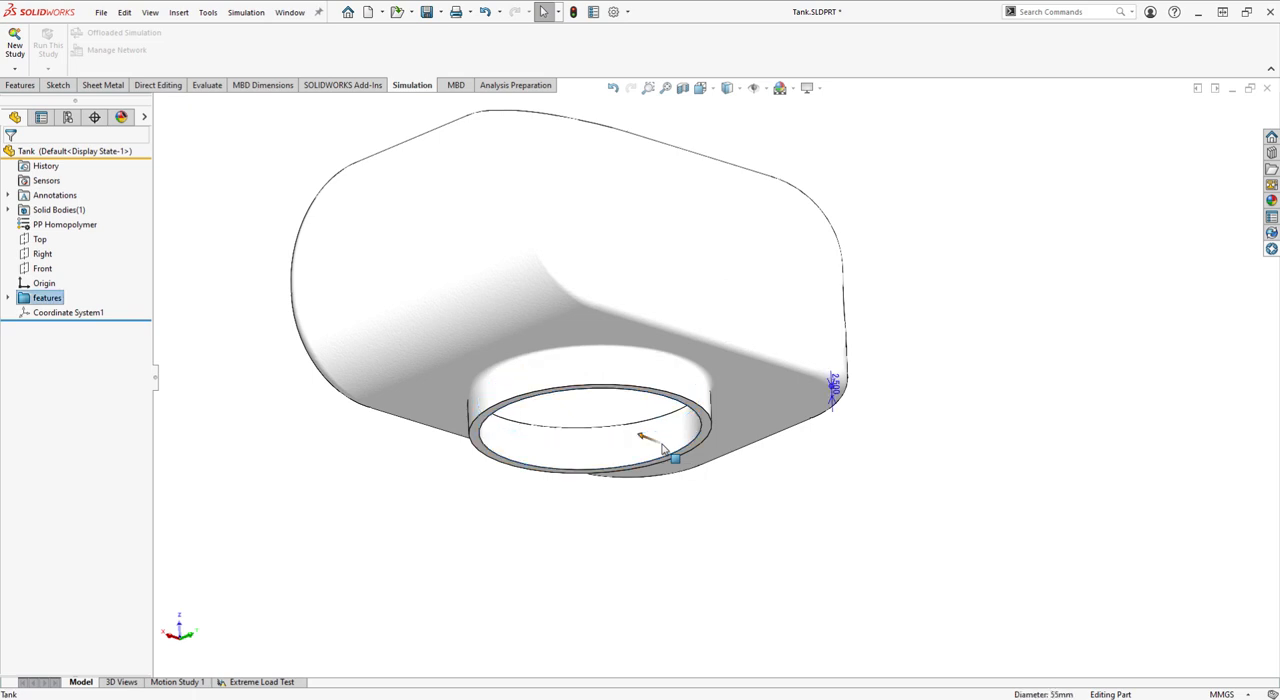
double_click(848, 400)
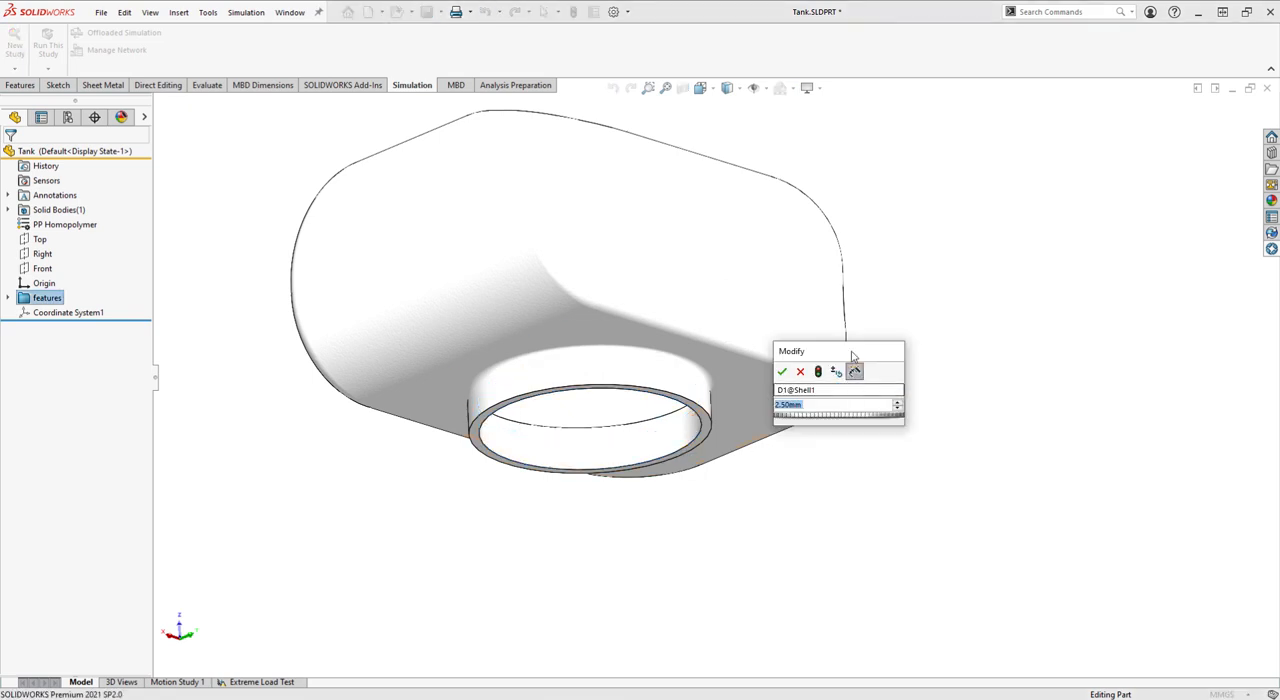
left_click_drag(800, 347, 896, 320)
type("1.5")
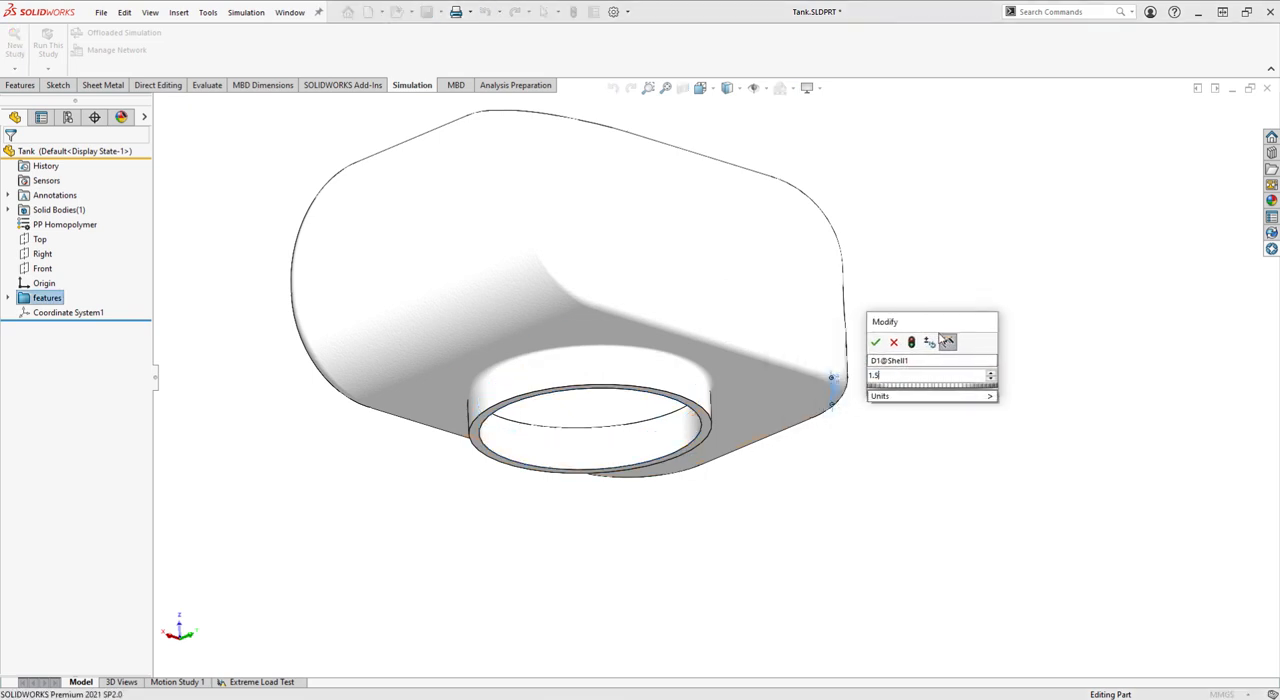
left_click(912, 343)
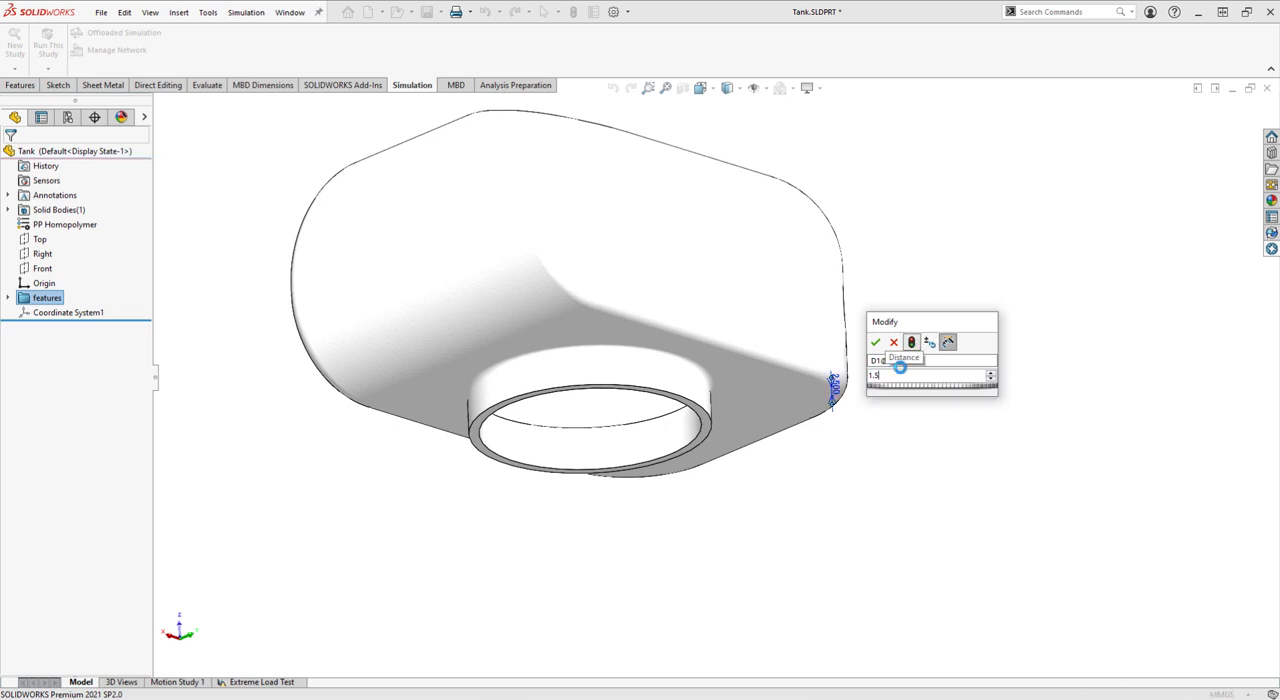
left_click(879, 347)
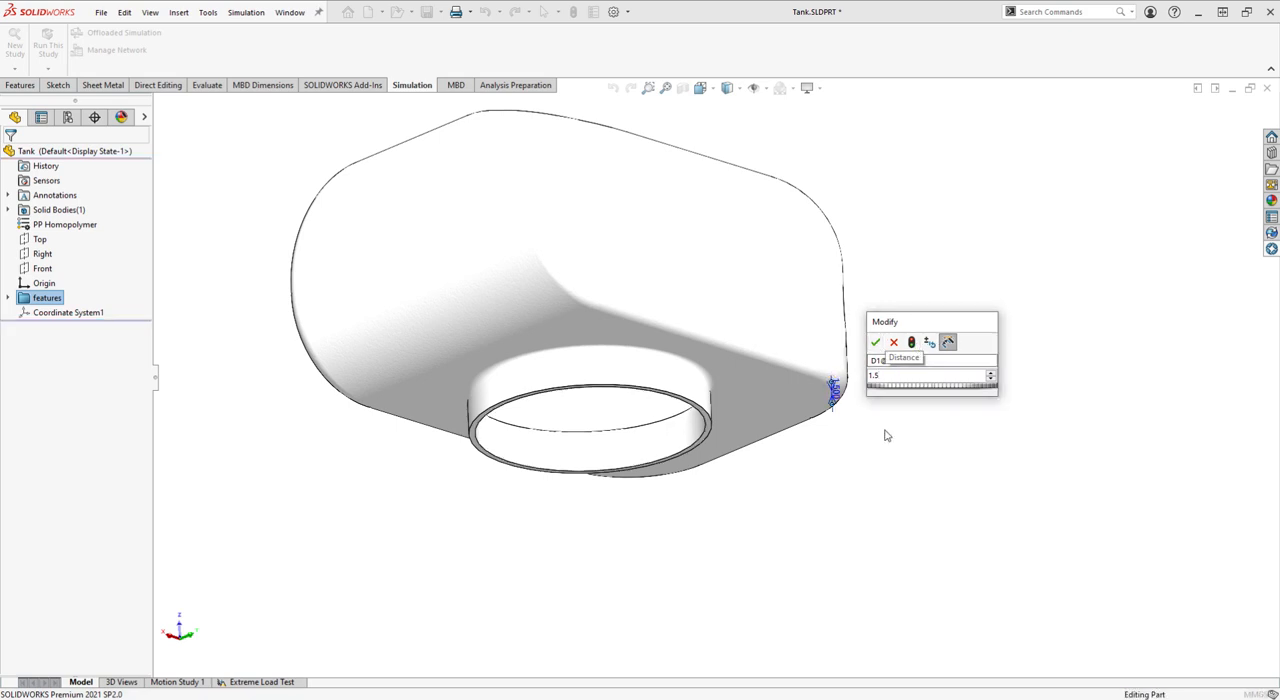
left_click(894, 523)
Rerun the Extreme Load Test study on the thinner PP Homopolymer tank
scroll(871, 438, "up", 1)
middle_click_drag(871, 438, 843, 337)
scroll(838, 272, "down", 1)
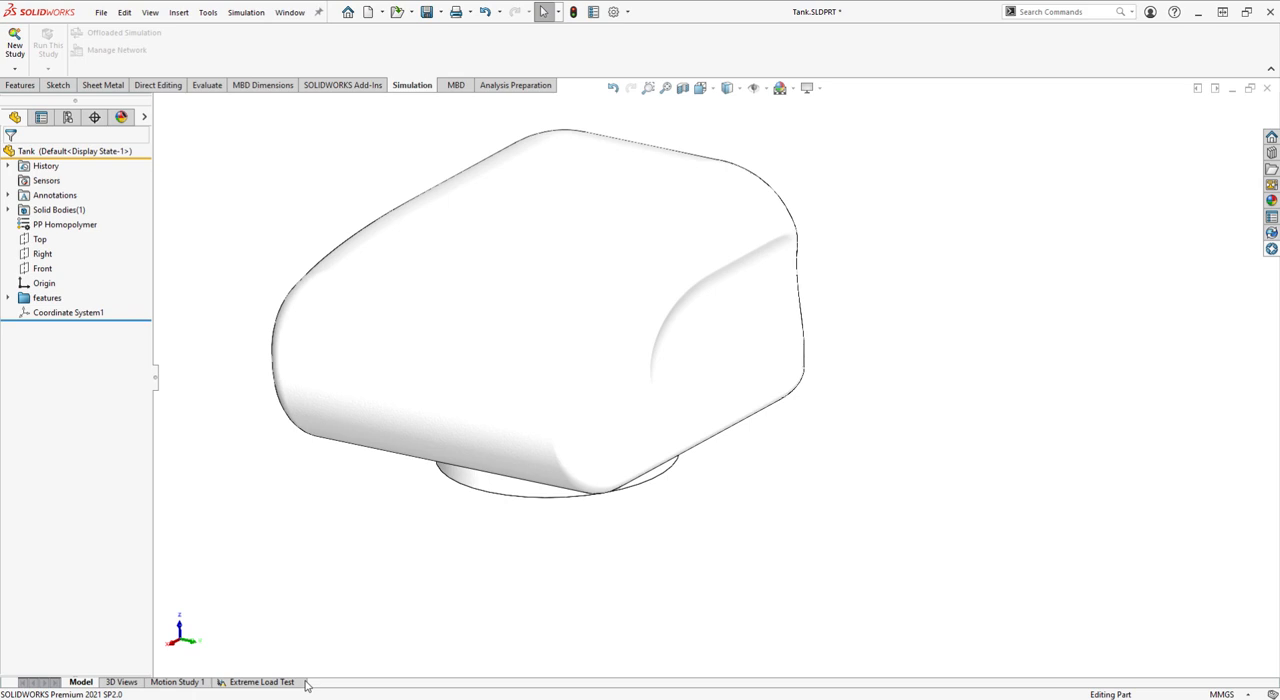
left_click(262, 682)
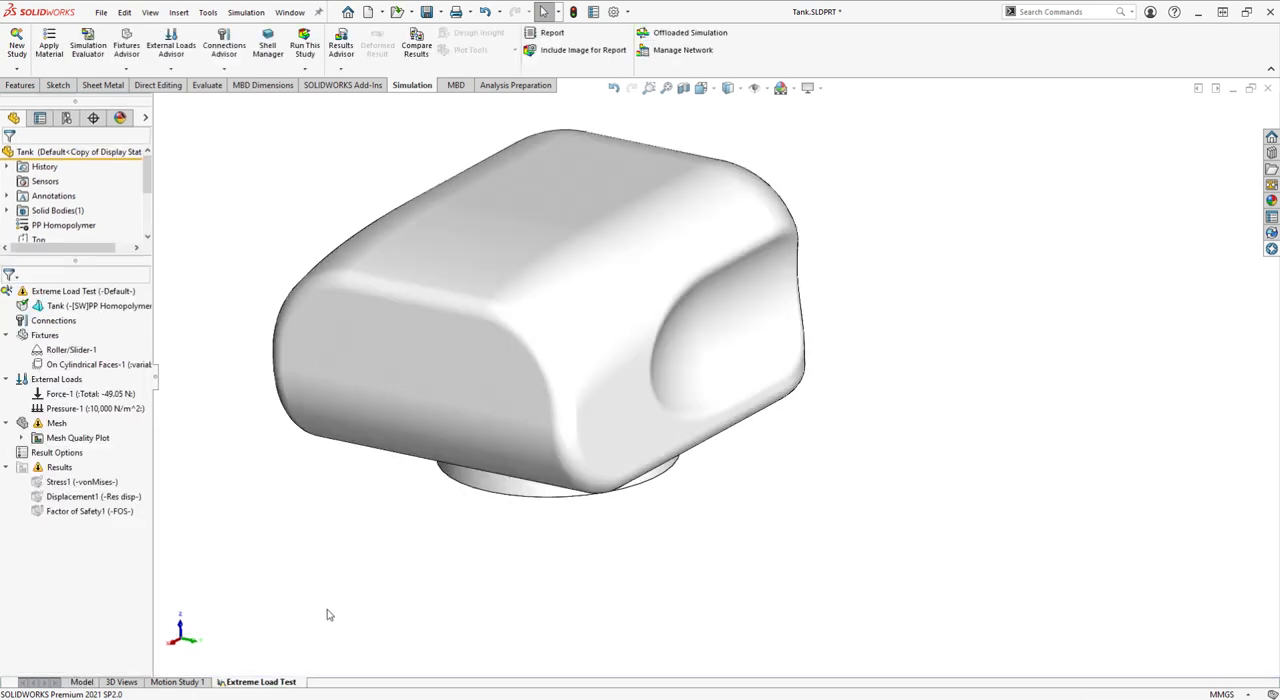
mouse_move(402, 610)
middle_mouse_down()
mouse_move(422, 450)
mouse_move(405, 611)
middle_mouse_up()
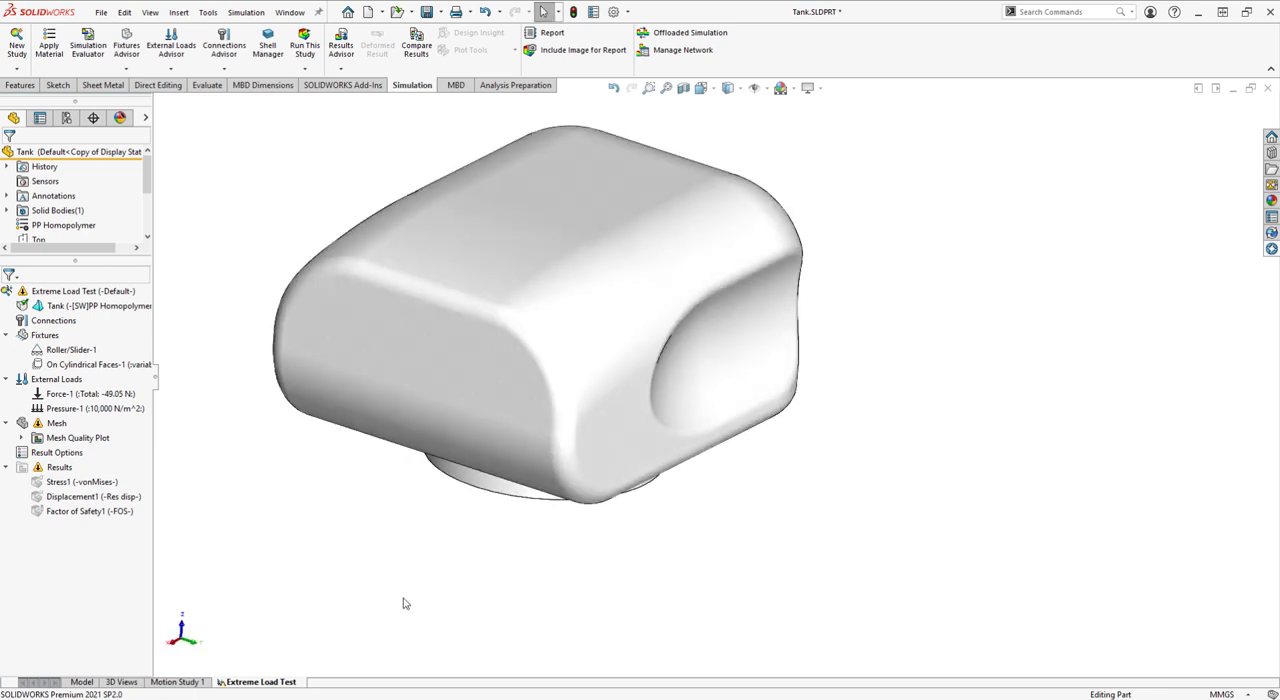
left_click(298, 52)
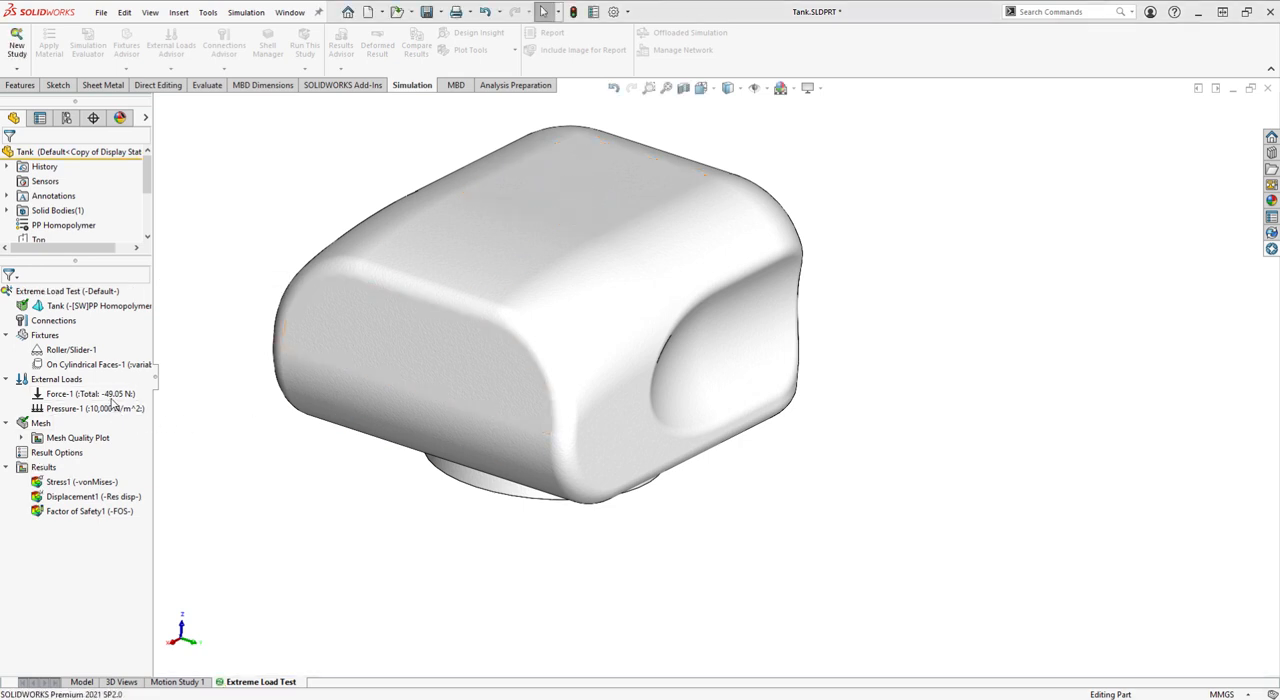
key("Escape")
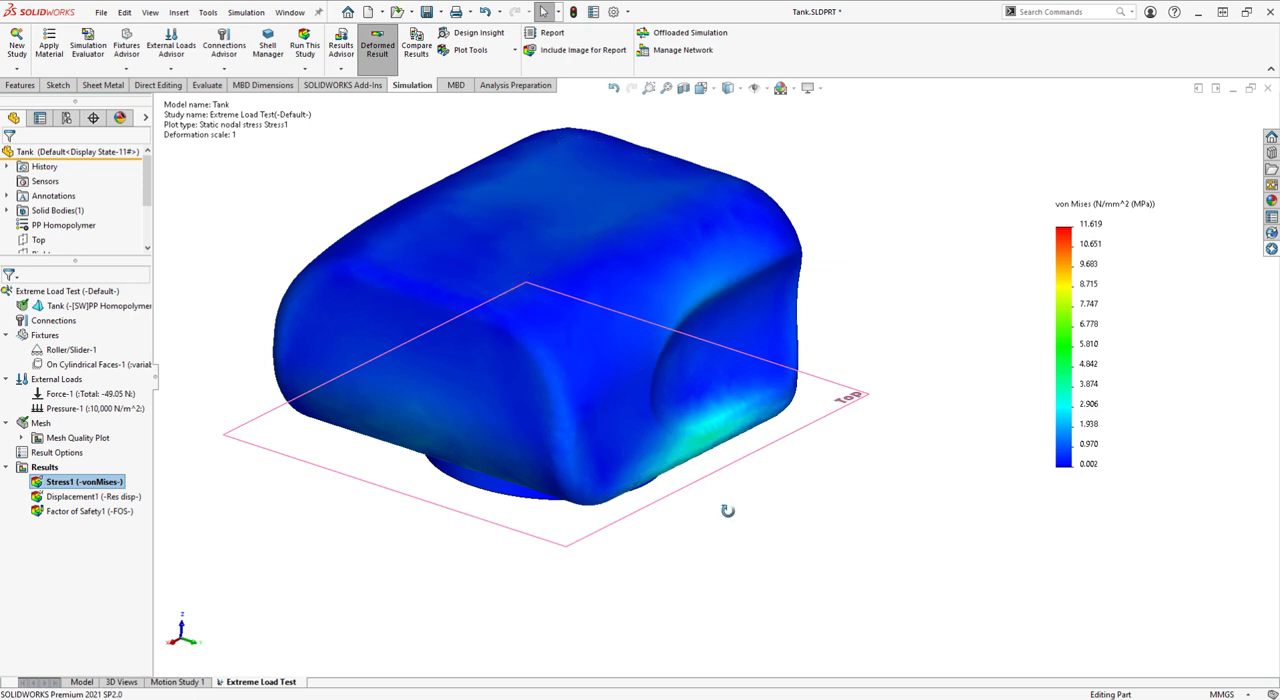
Review the Extreme Load Test's von Mises stress, displacement and factor of safety plots
middle_click_drag(726, 511, 811, 297)
middle_click_drag(666, 366, 531, 572)
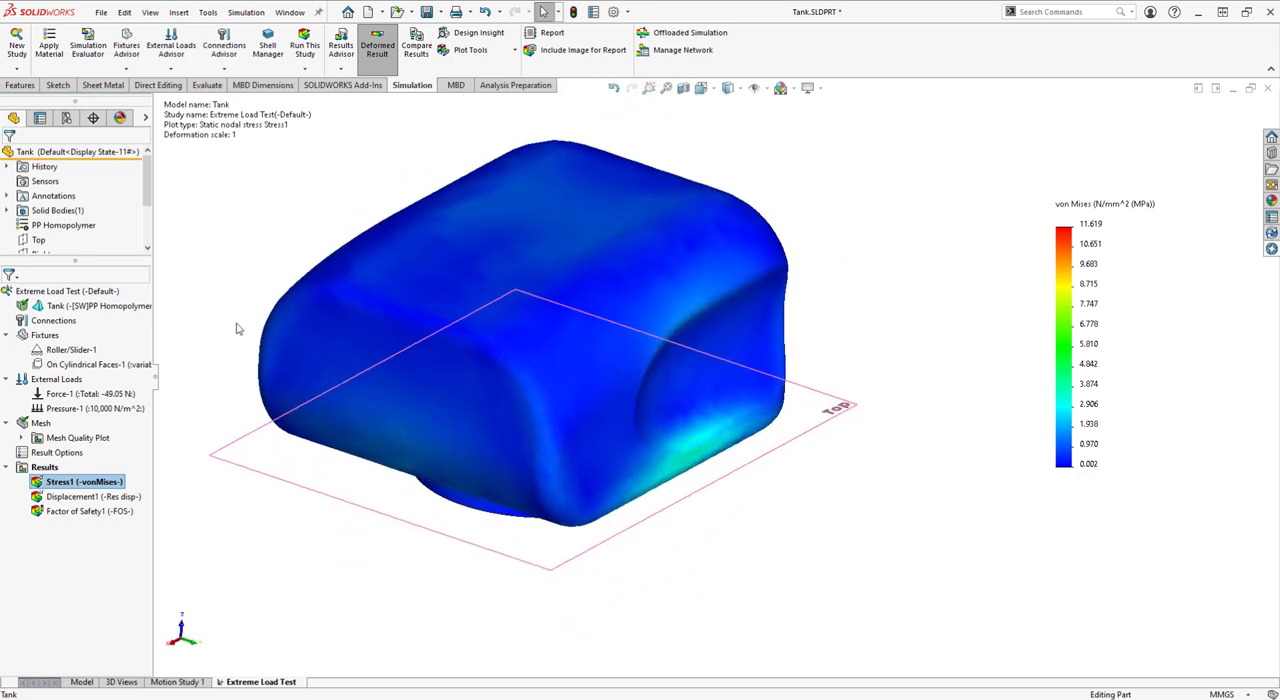
double_click(117, 497)
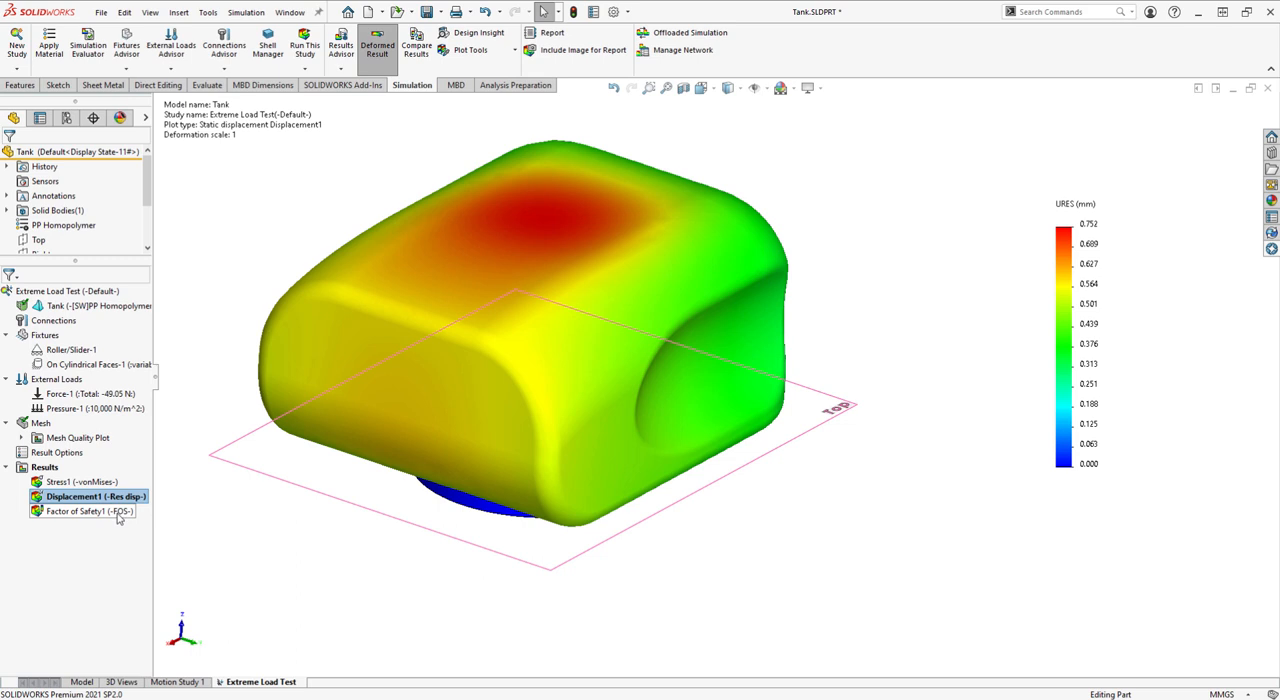
double_click(117, 512)
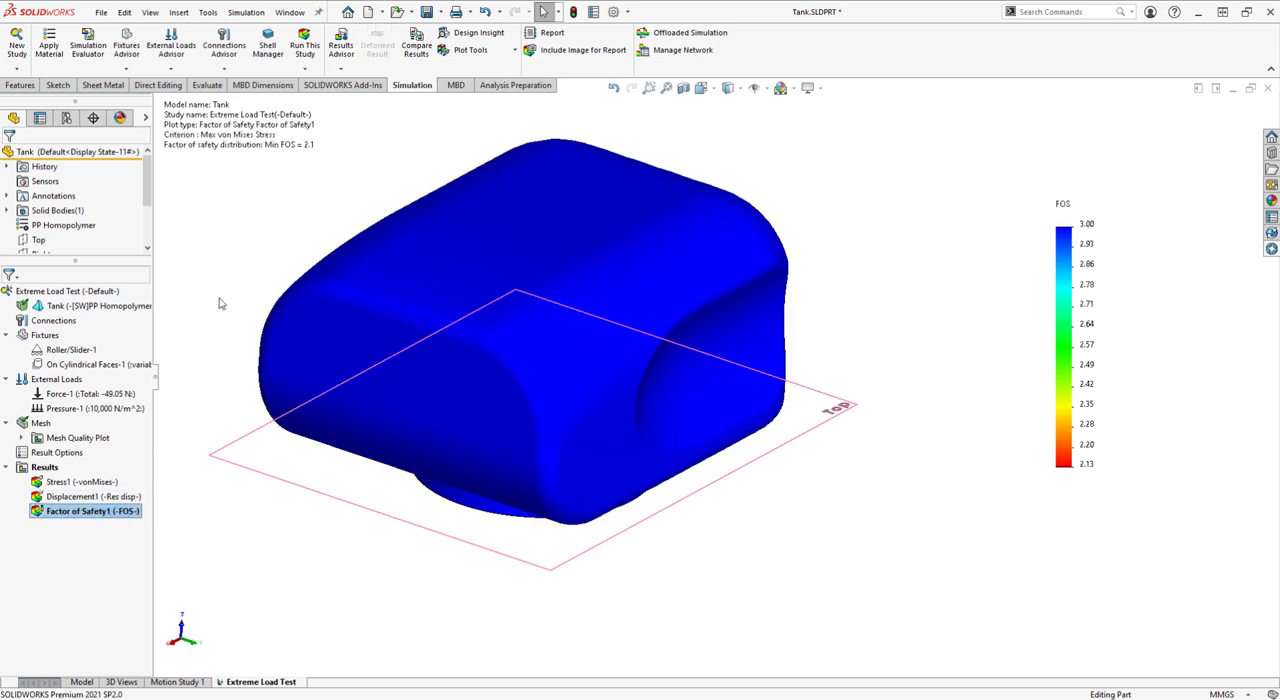
mouse_move(221, 303)
middle_mouse_down()
mouse_move(258, 125)
mouse_move(236, 300)
middle_mouse_up()
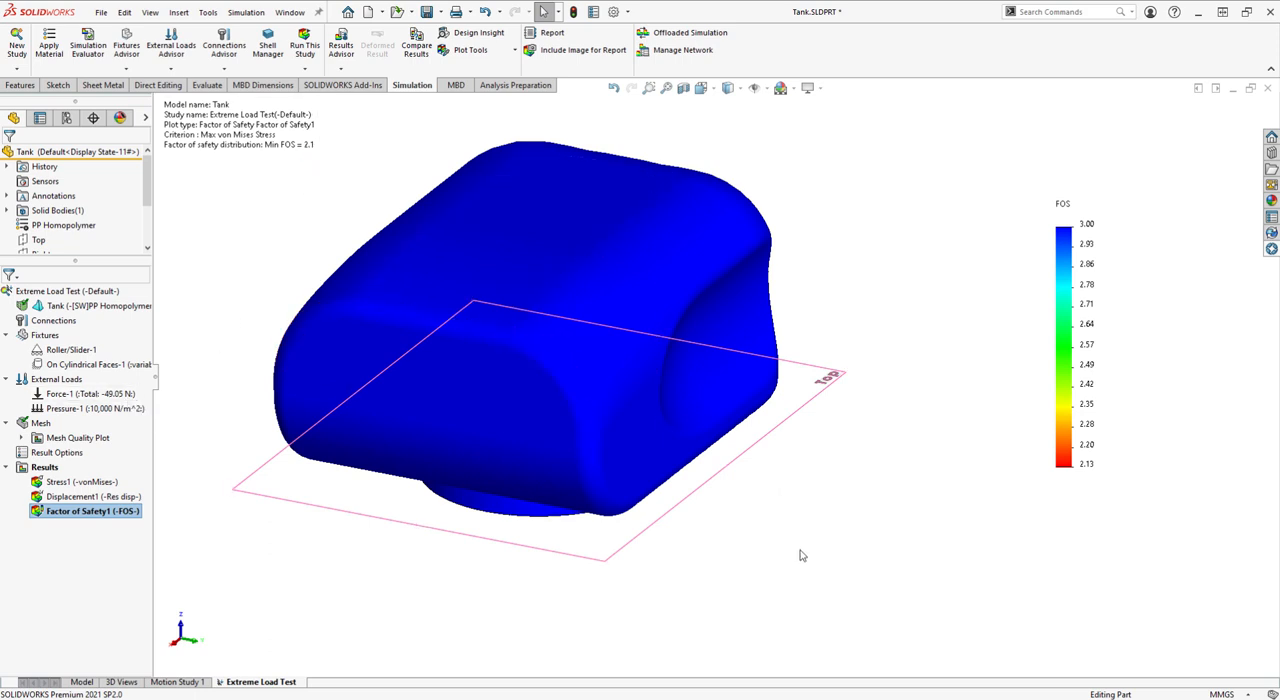
Return to the part model and reopen its Sustainability assessment to check the environmental impacts against the baseline
left_click(85, 683)
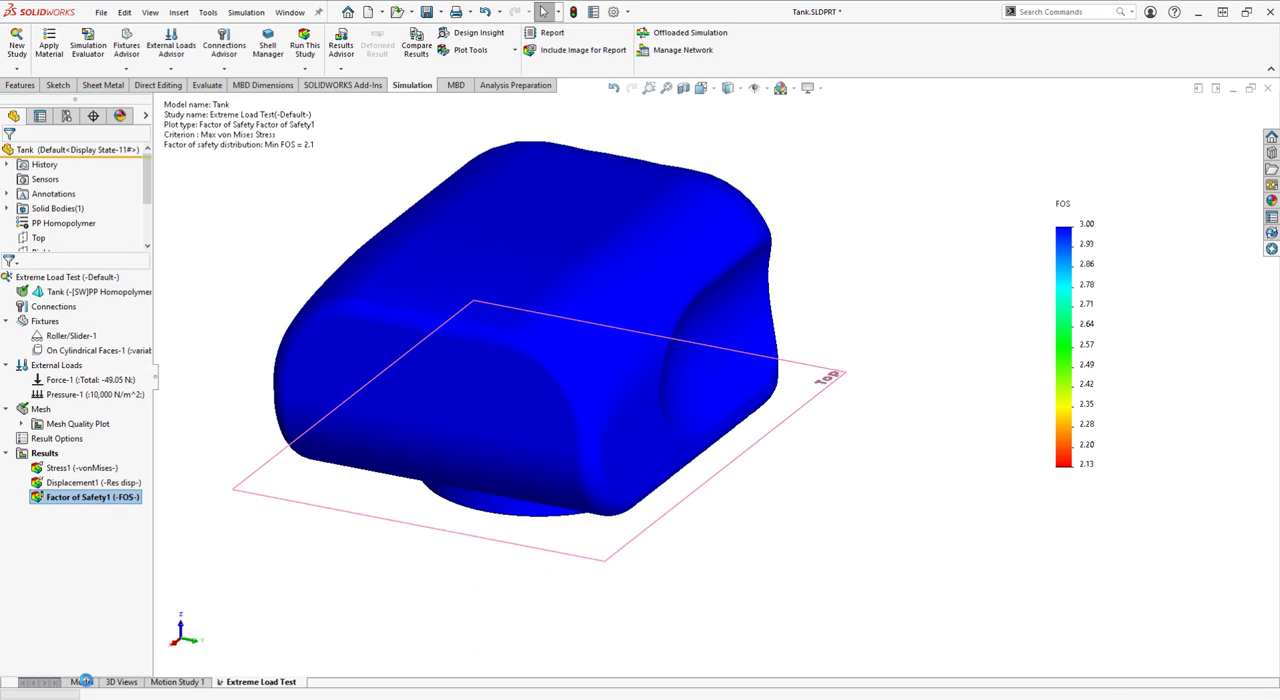
left_click(1272, 247)
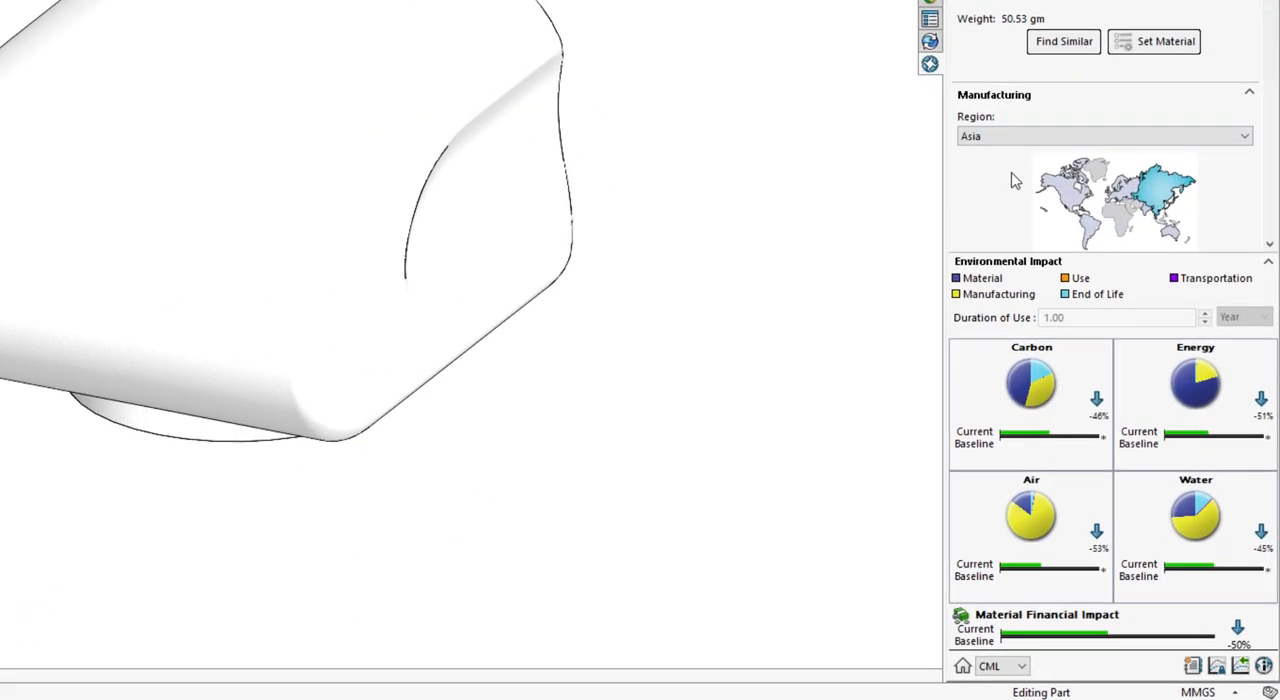
Examine the tank's carbon footprint breakdown by life cycle stage and return to the overall environmental impact view
left_click(970, 368)
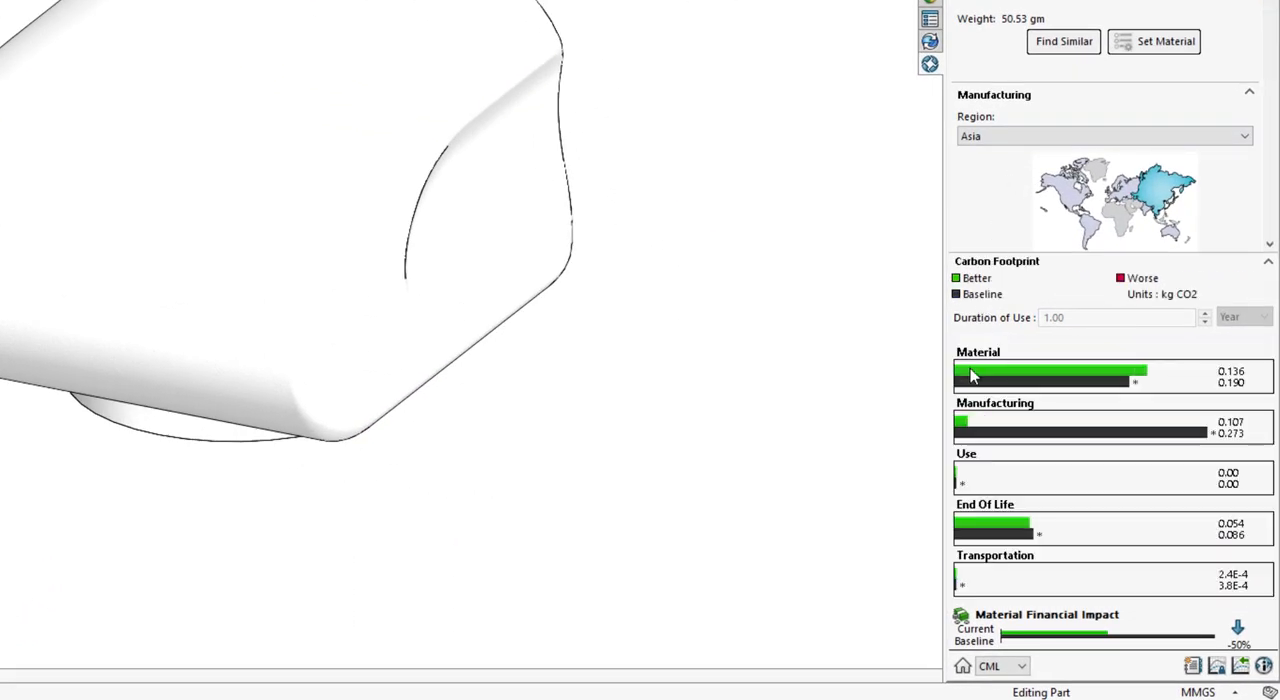
left_click(962, 666)
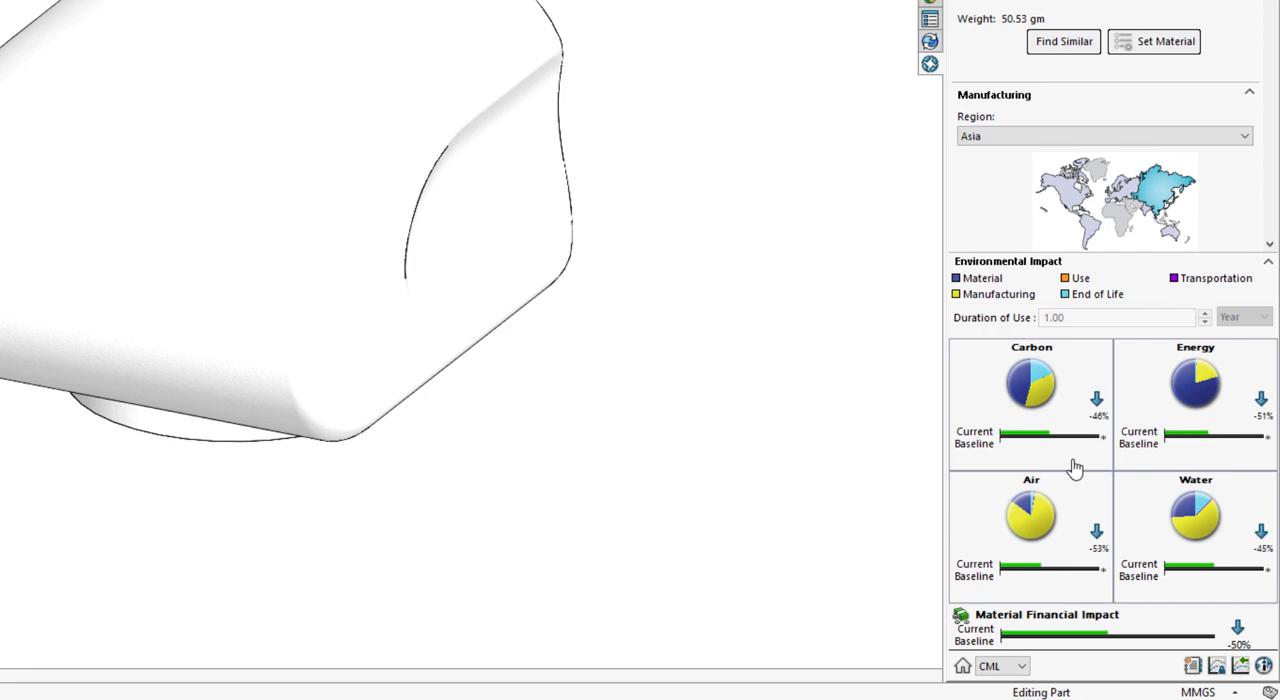
mouse_move(1084, 492)
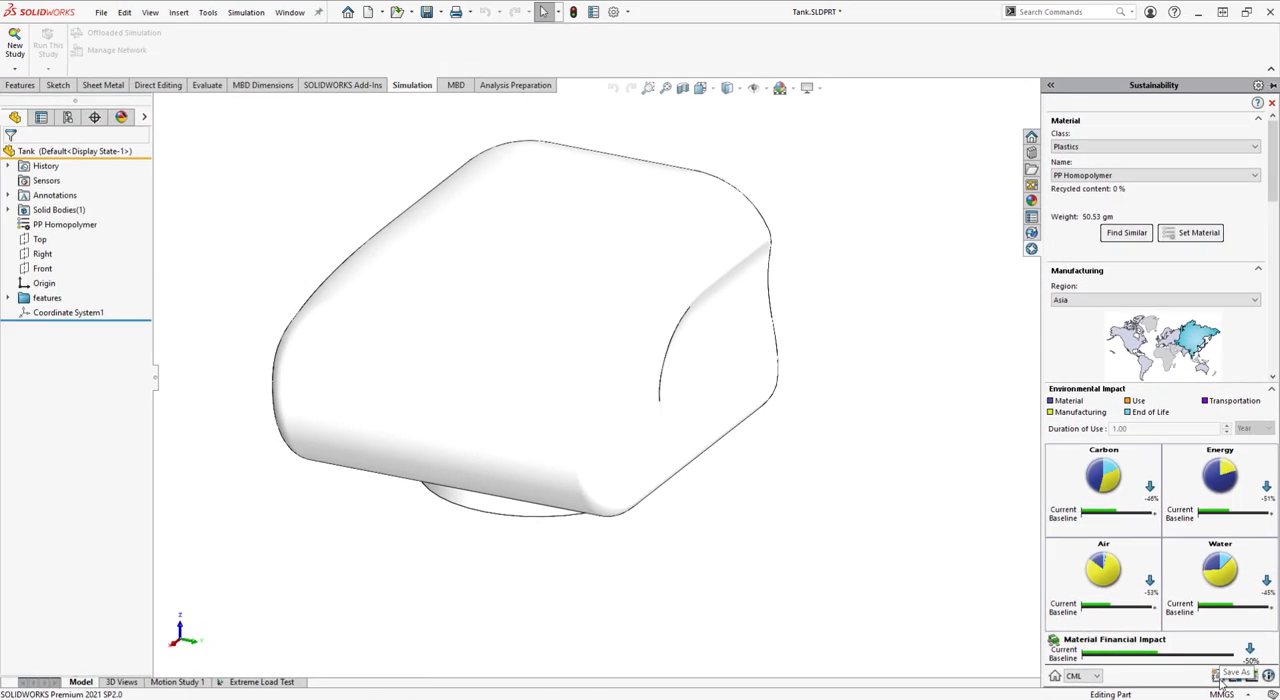
Generate the tank's Sustainability report in .docx format, named "Tank sustainabilty report", and save it to the Desktop
left_click(1220, 678)
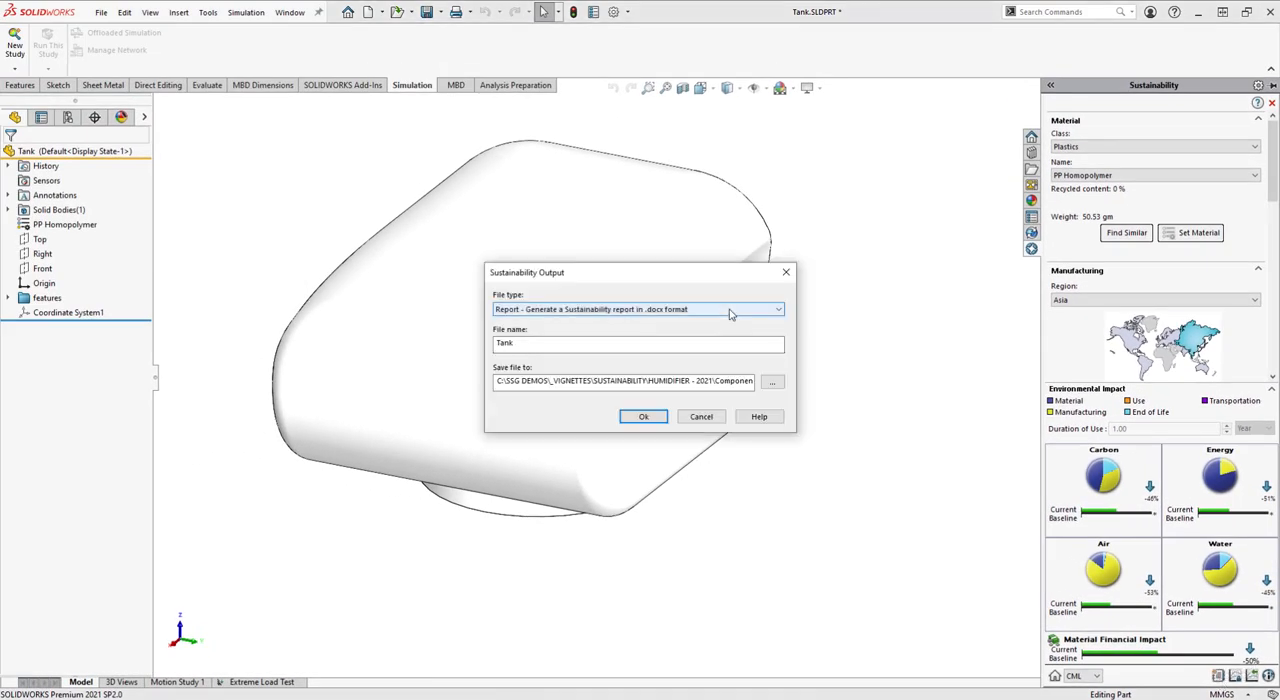
left_click(730, 311)
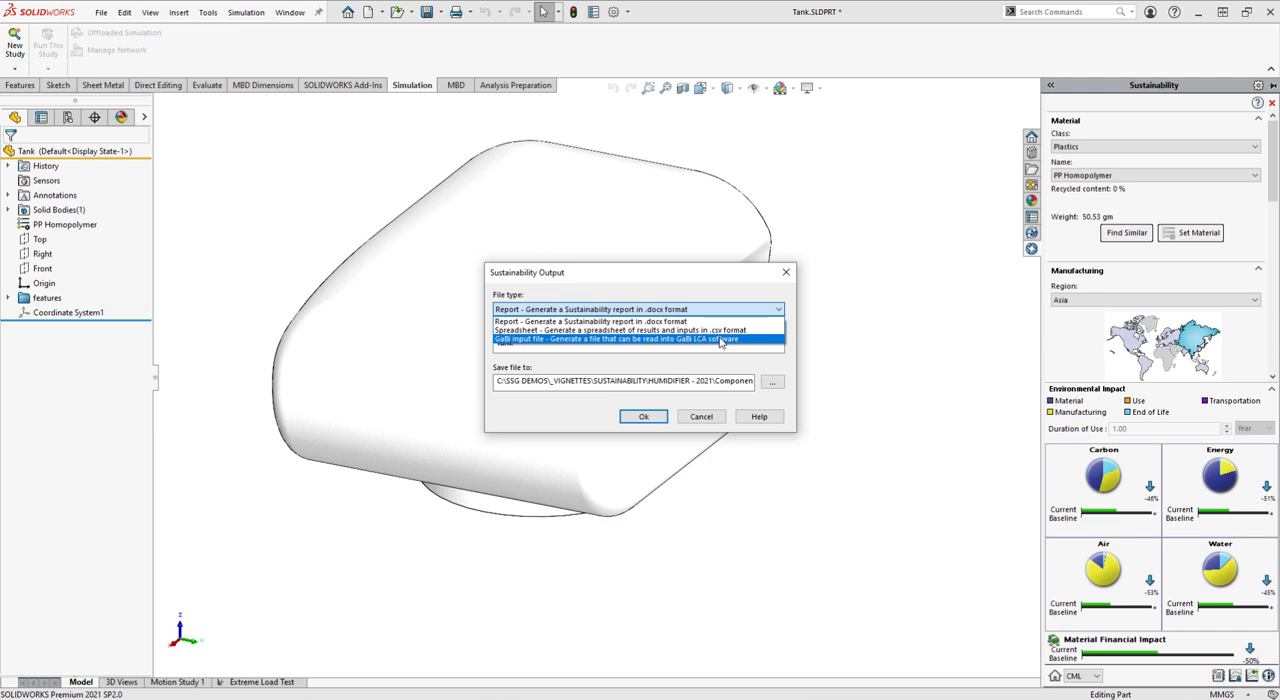
left_click(718, 322)
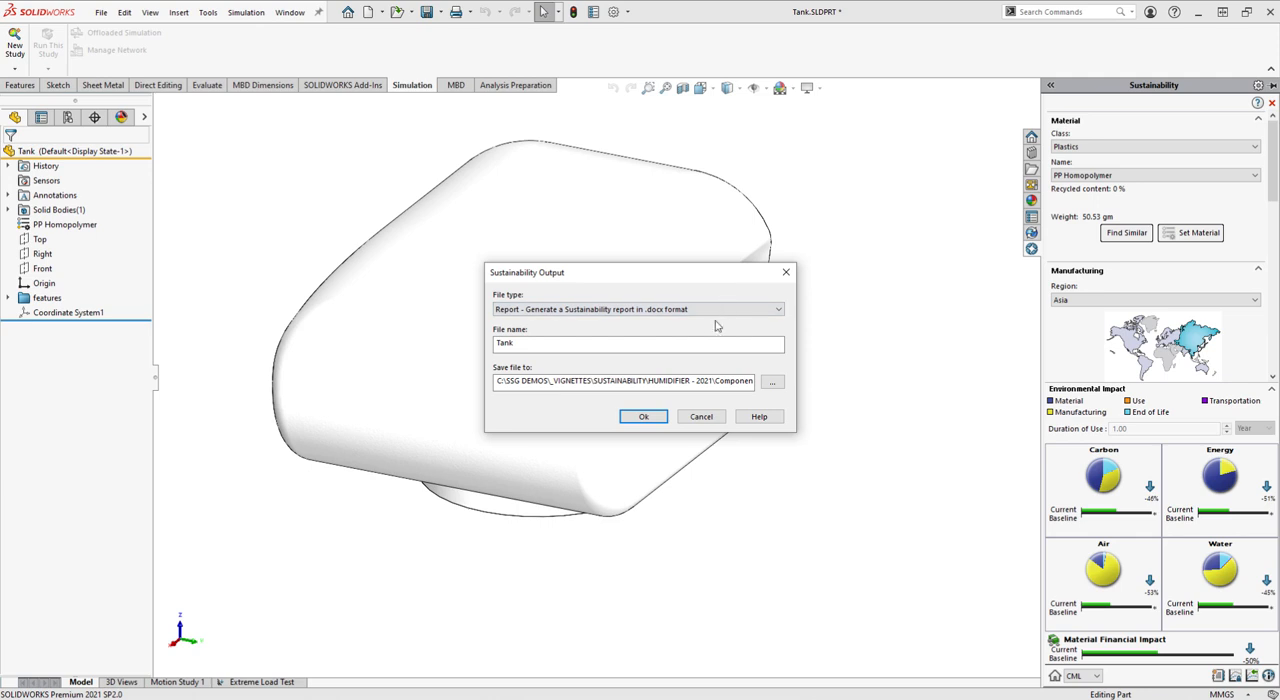
left_click(538, 345)
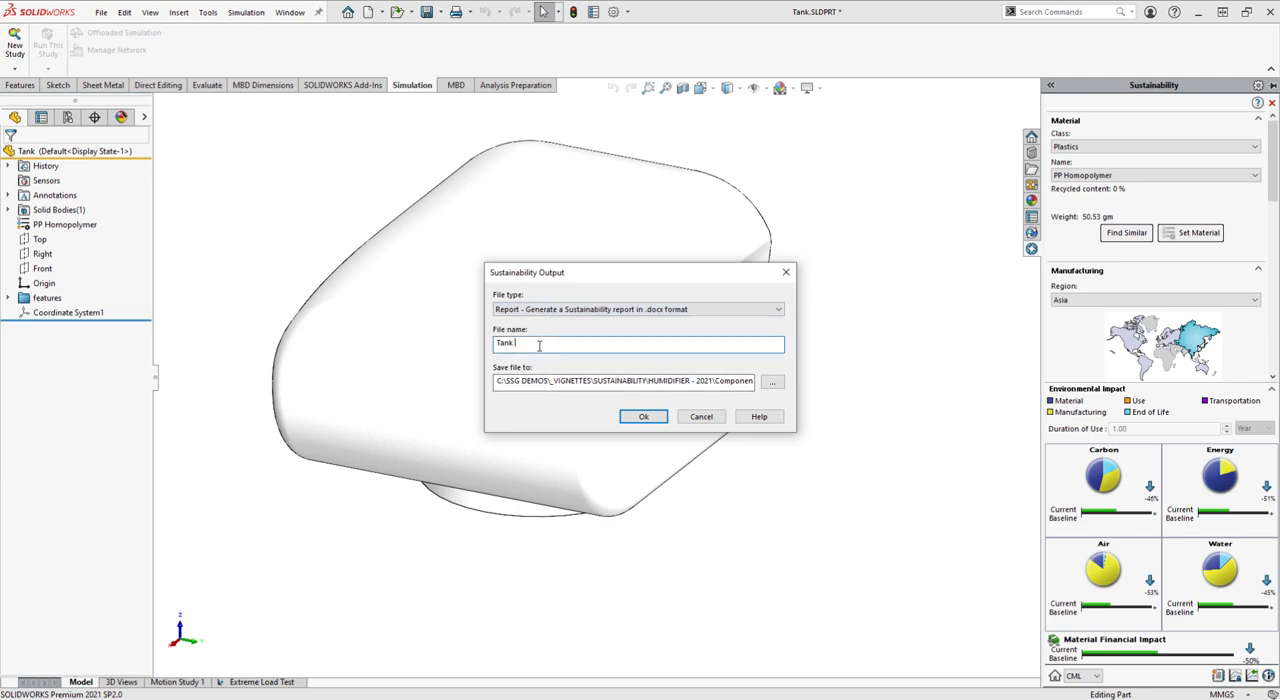
type("sustainability report")
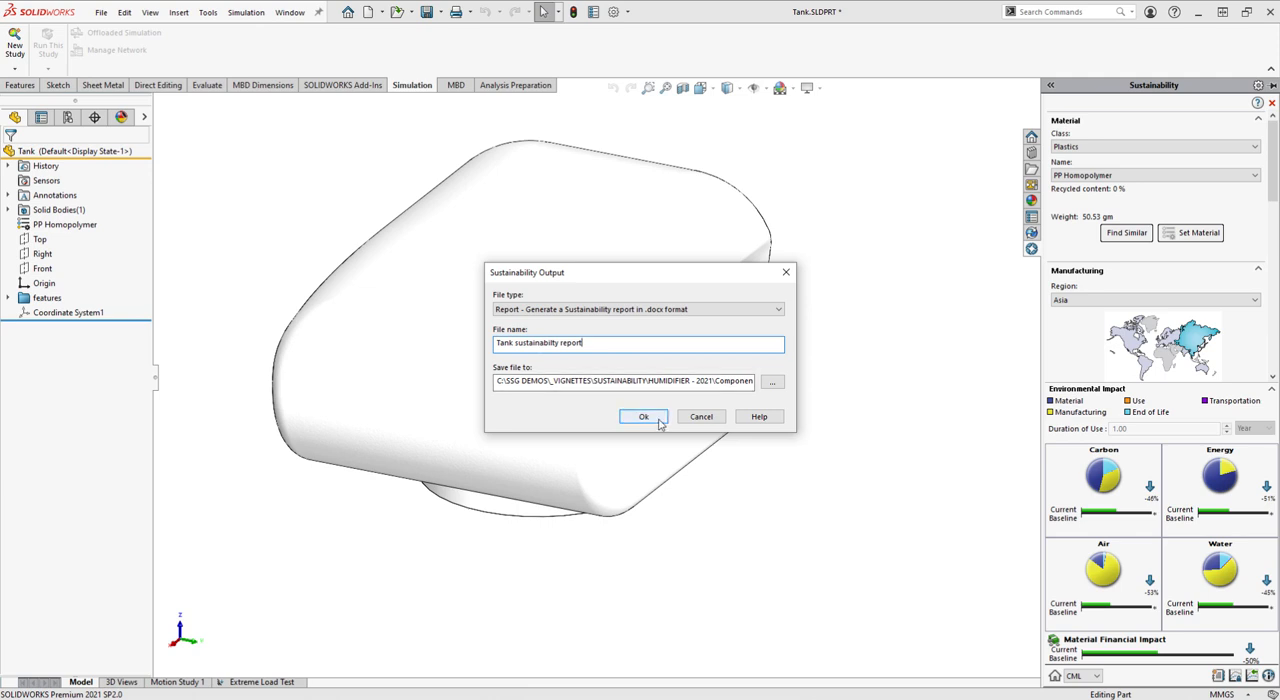
left_click(772, 384)
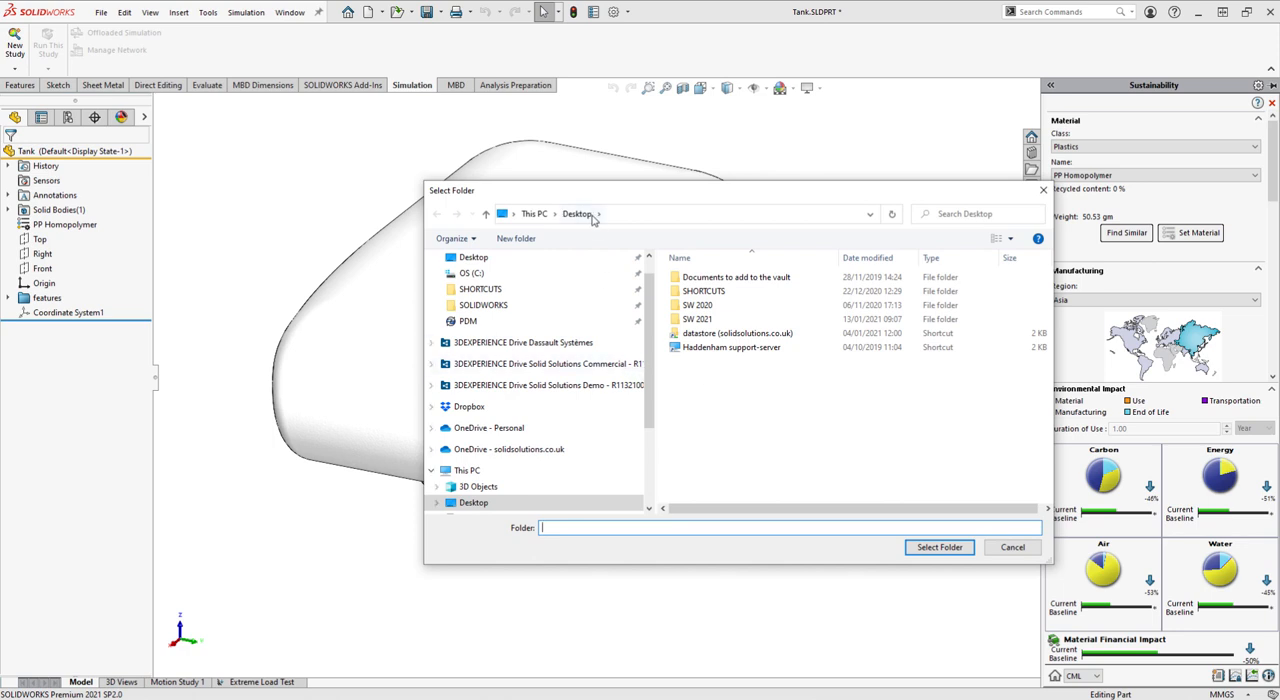
left_click(939, 547)
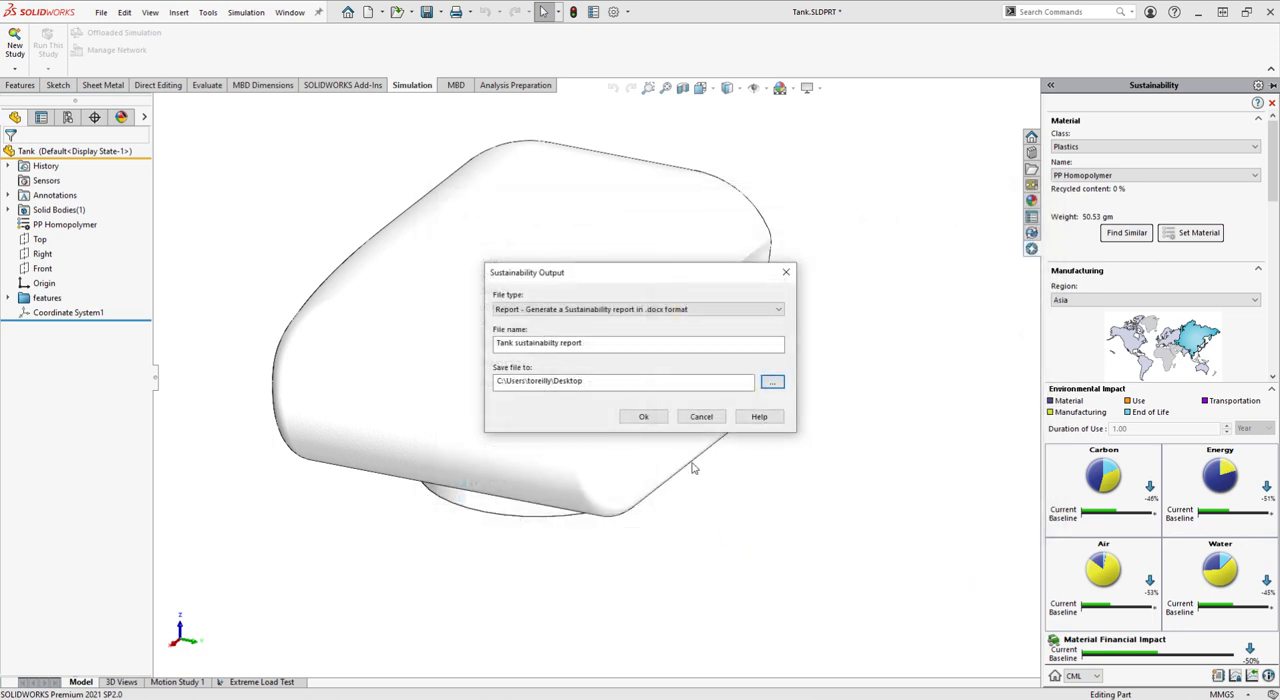
left_click(644, 417)
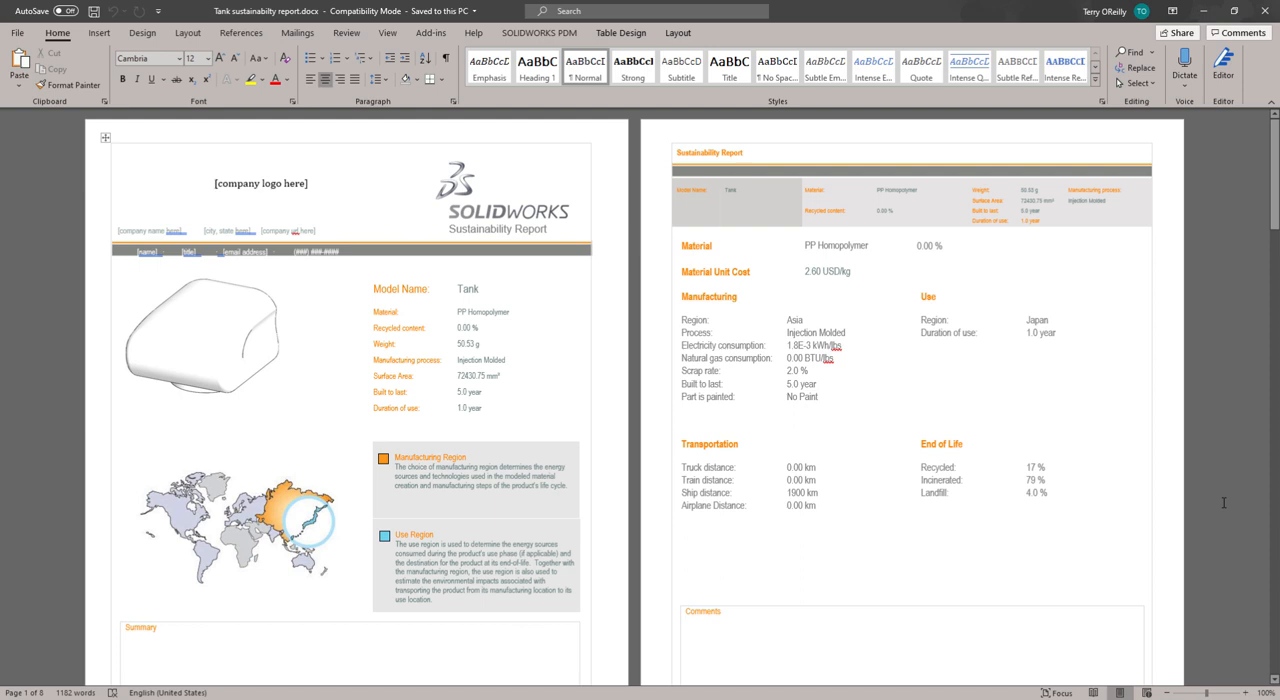
Read through the generated tank sustainability report in Word, including its model, manufacturing, transportation and end-of-life details
scroll(1223, 503, "down", 1)
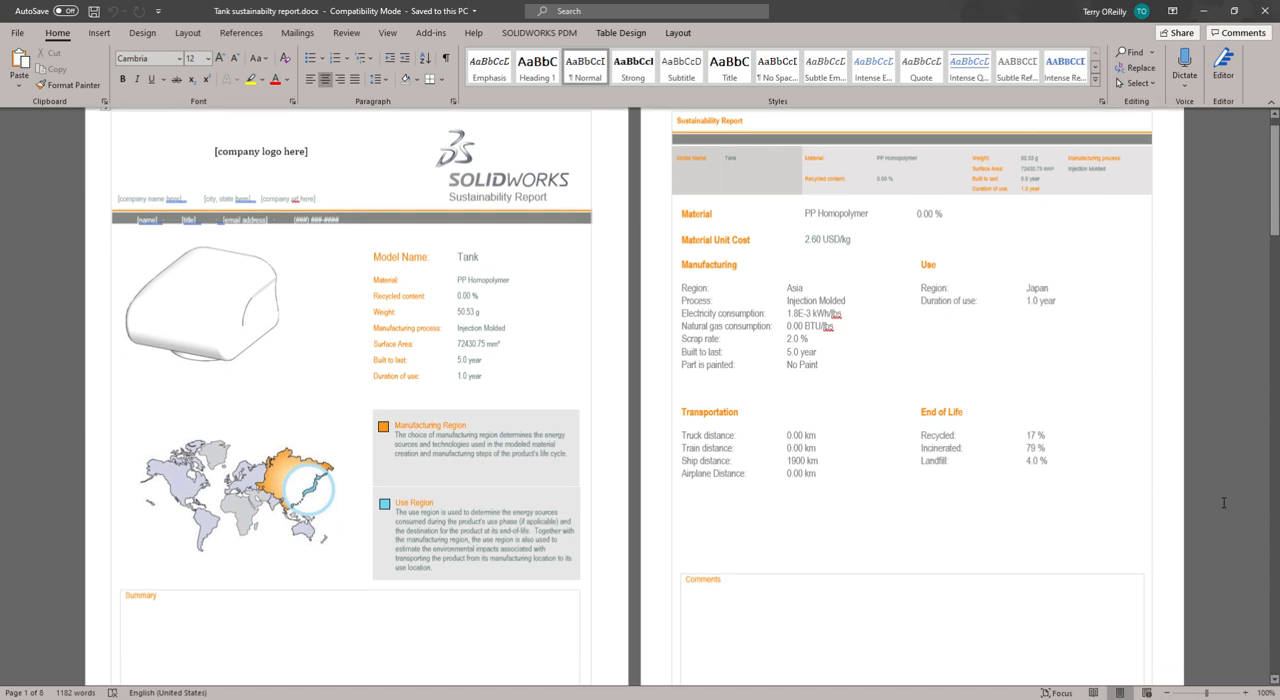
scroll(1223, 503, "down", 8)
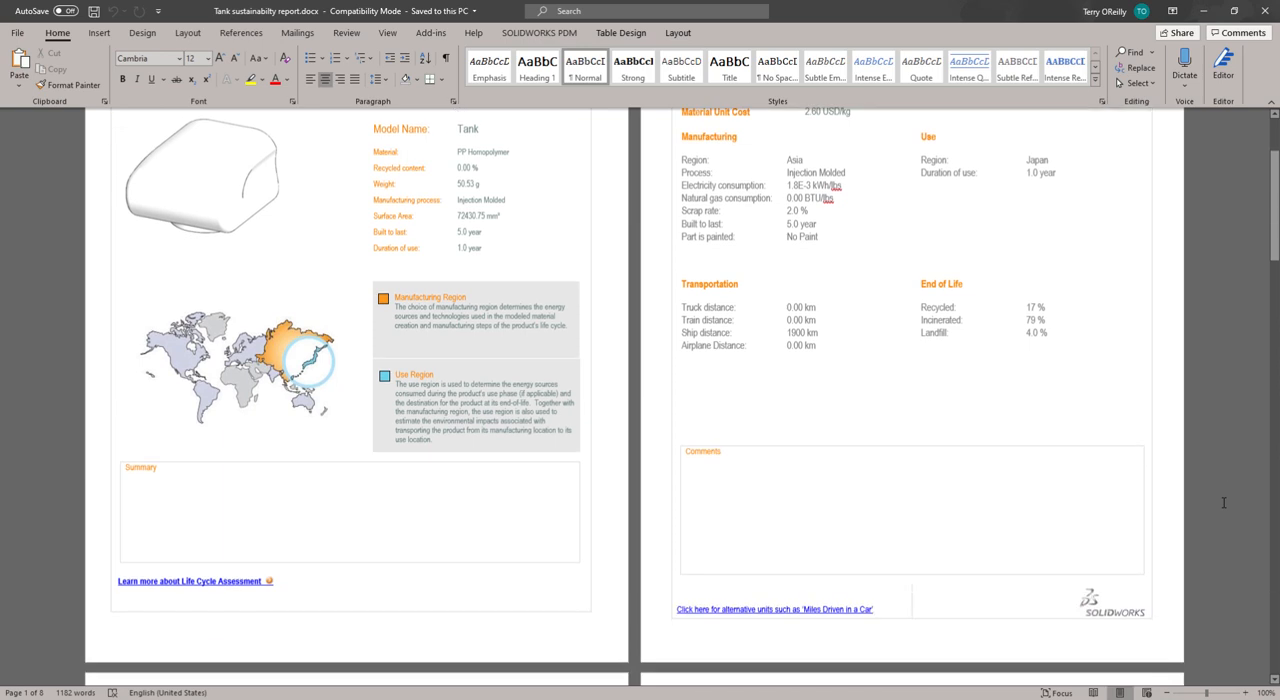
scroll(1222, 508, "down", 12)
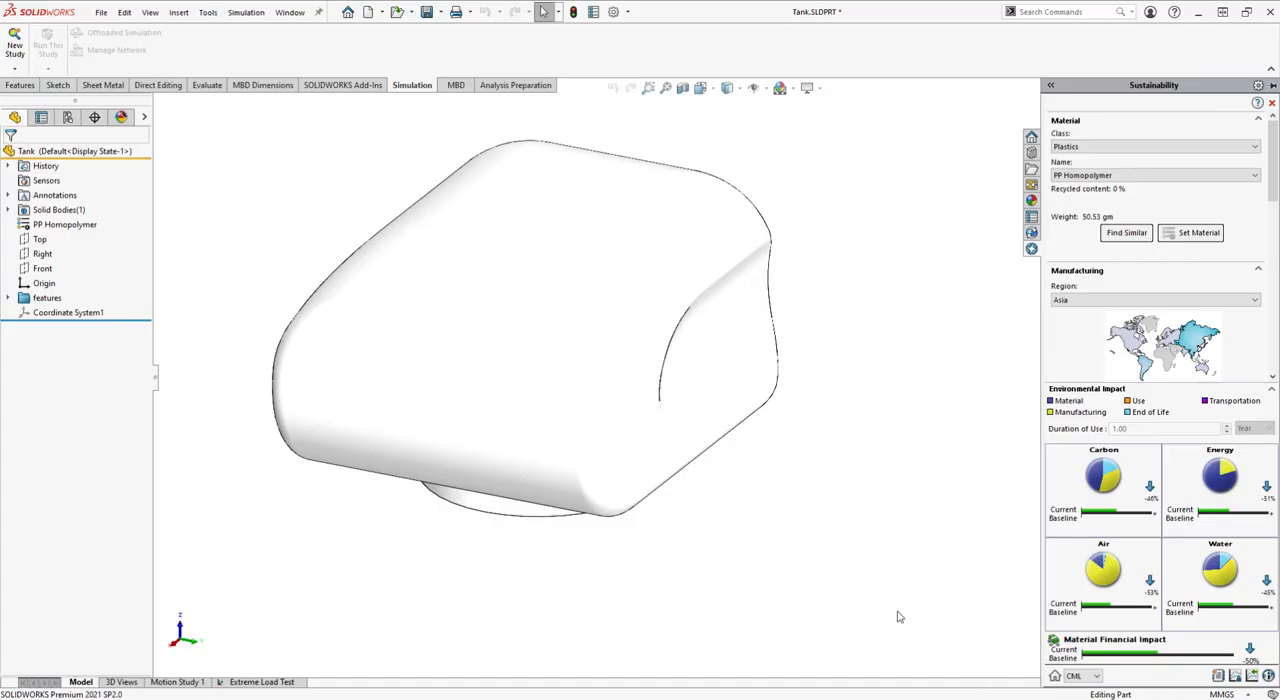
Save the tank part, then switch to the HumidifierAssem assembly and display its Sustainability assessment
left_click(426, 14)
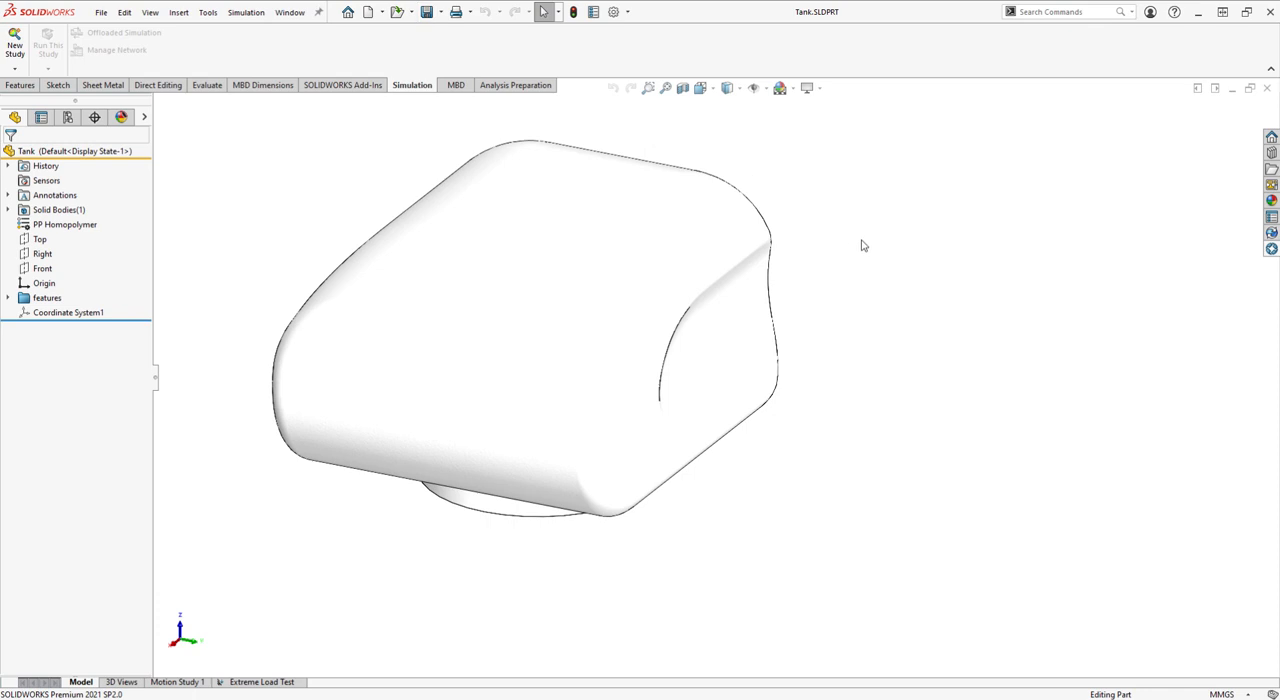
key("ctrl+Tab")
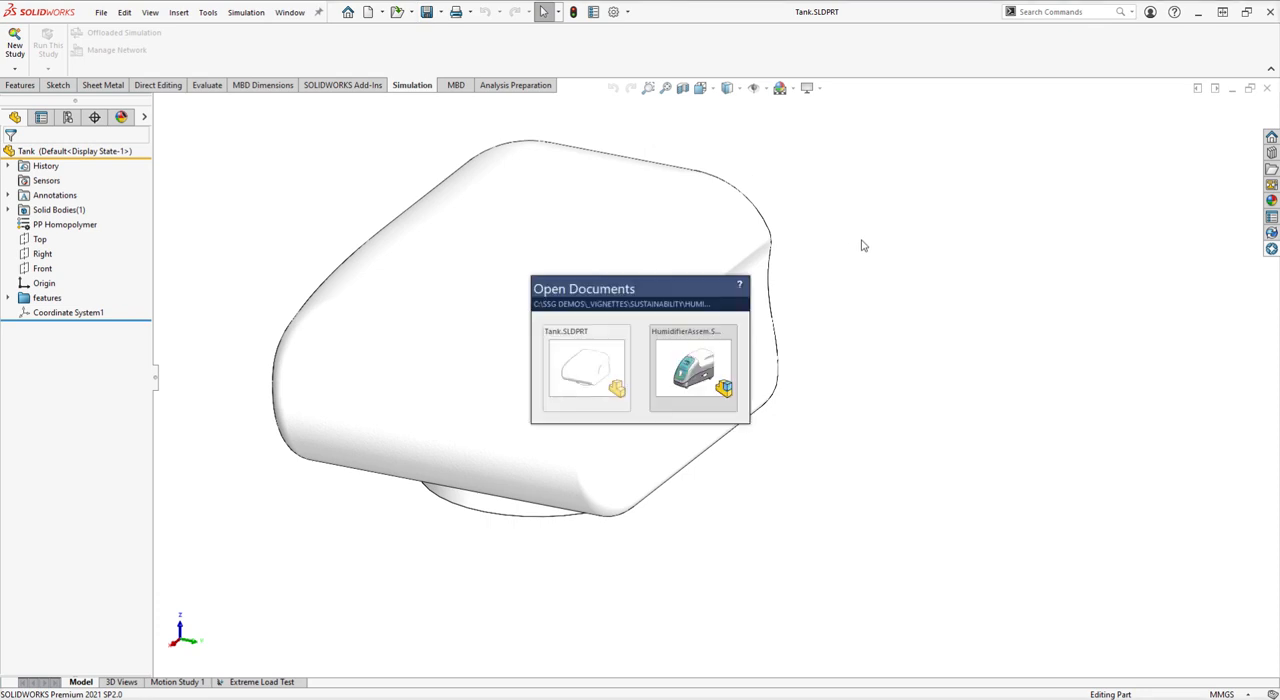
left_click(710, 372)
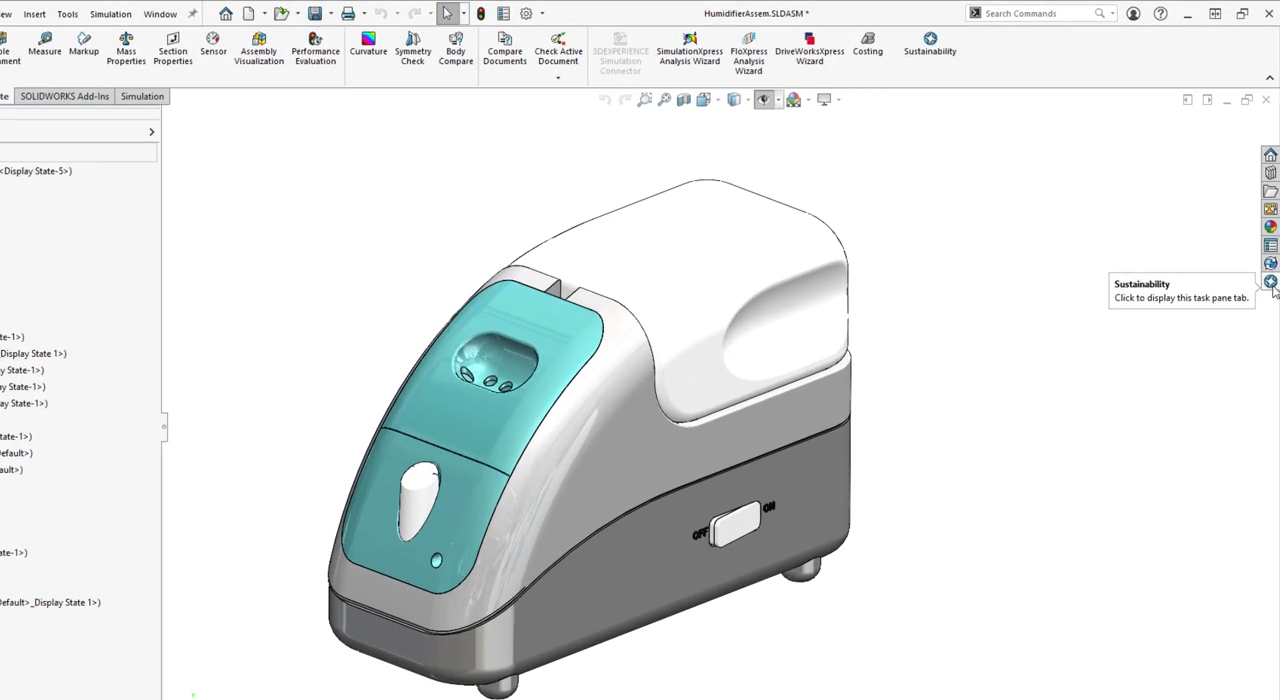
left_click(1271, 249)
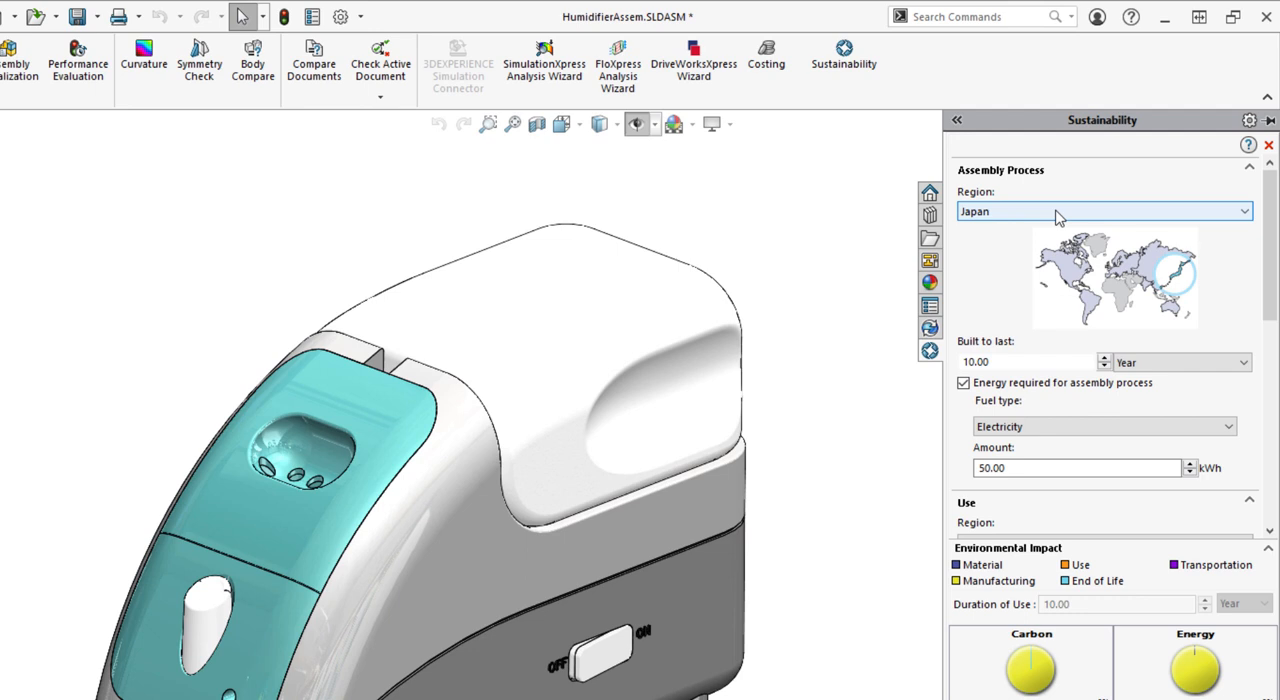
Review the region choices and the fuel type setting of the humidifier's assembly process
left_click(1058, 214)
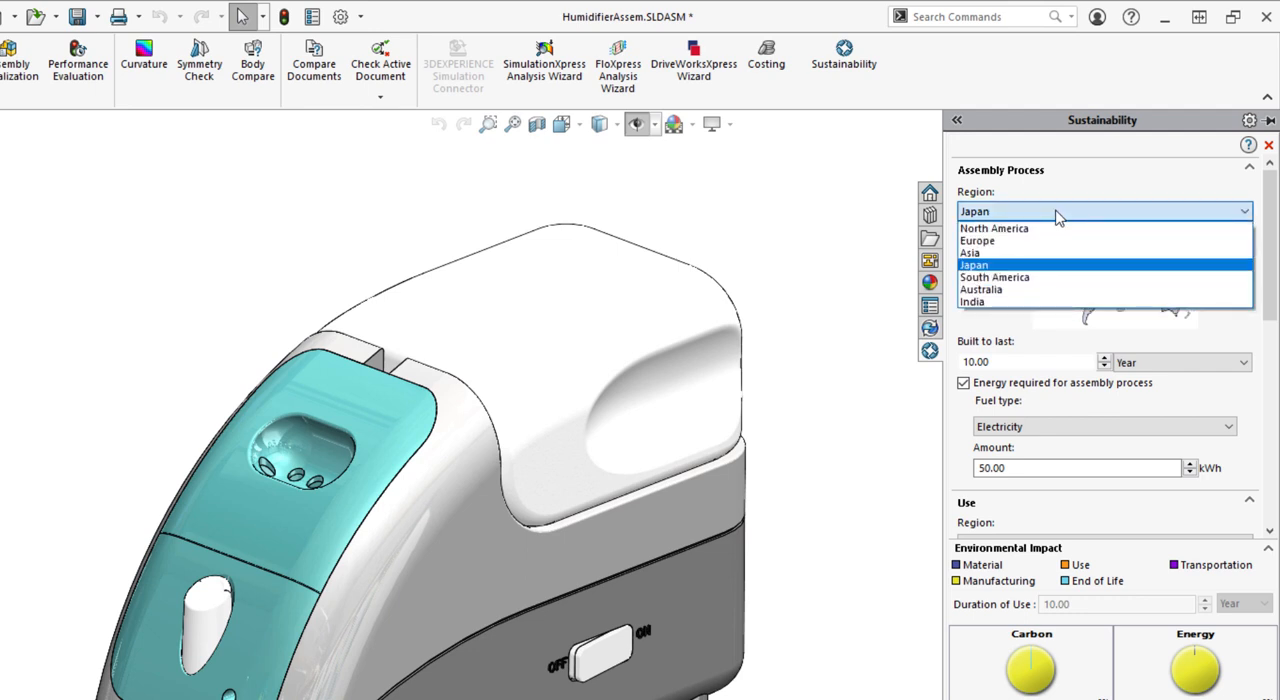
left_click(1058, 214)
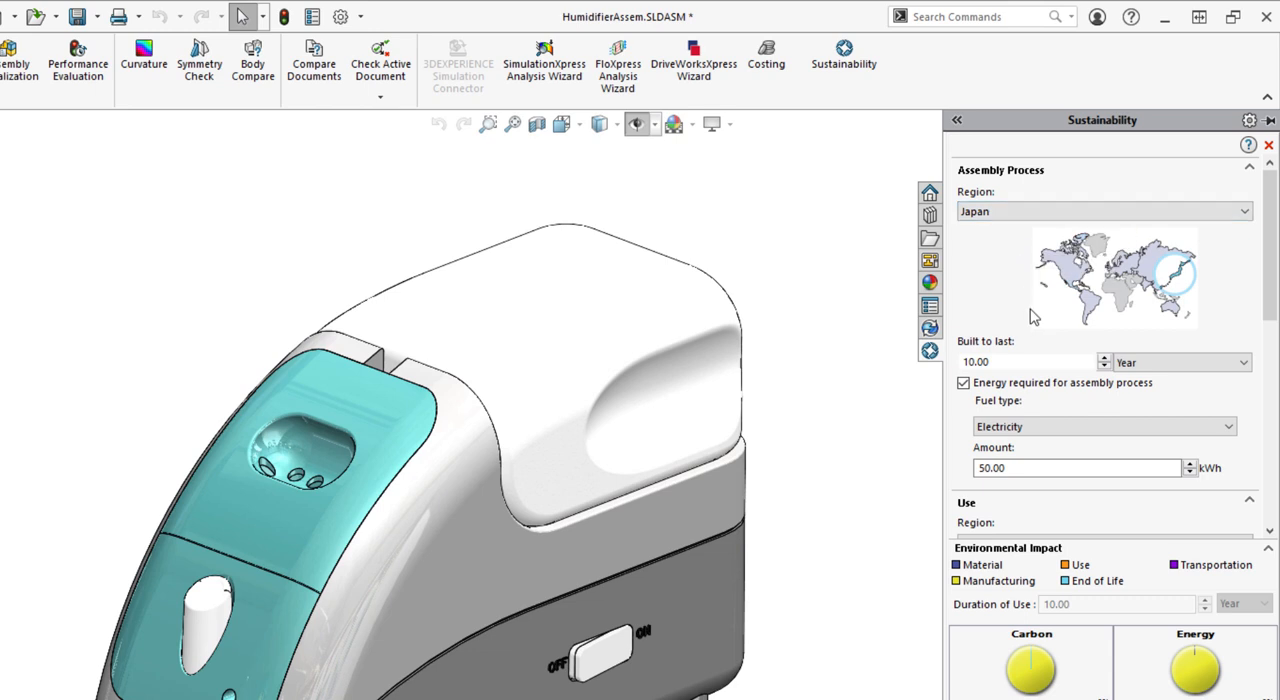
left_click_drag(1272, 285, 1275, 316)
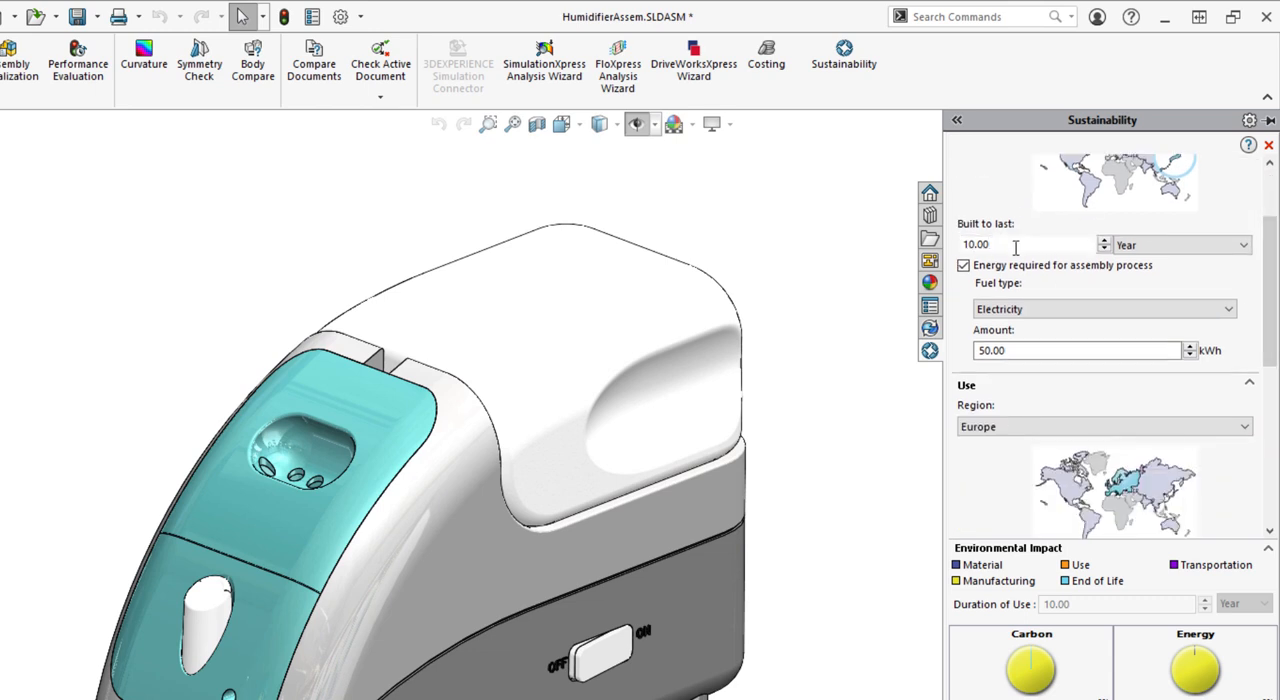
left_click(1086, 312)
left_click(1086, 314)
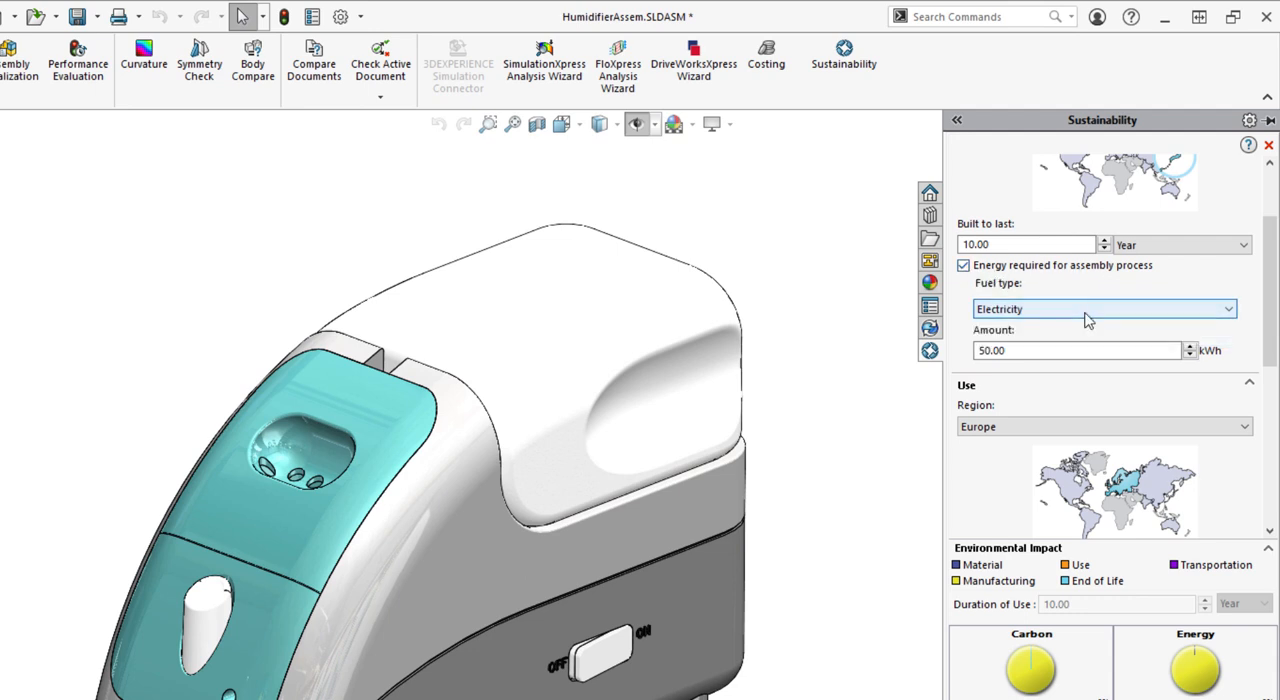
Enable the humidifier's energy needs over its lifespan and set the electricity consumption to 5 kWh per year
scroll(1095, 300, "down", 3)
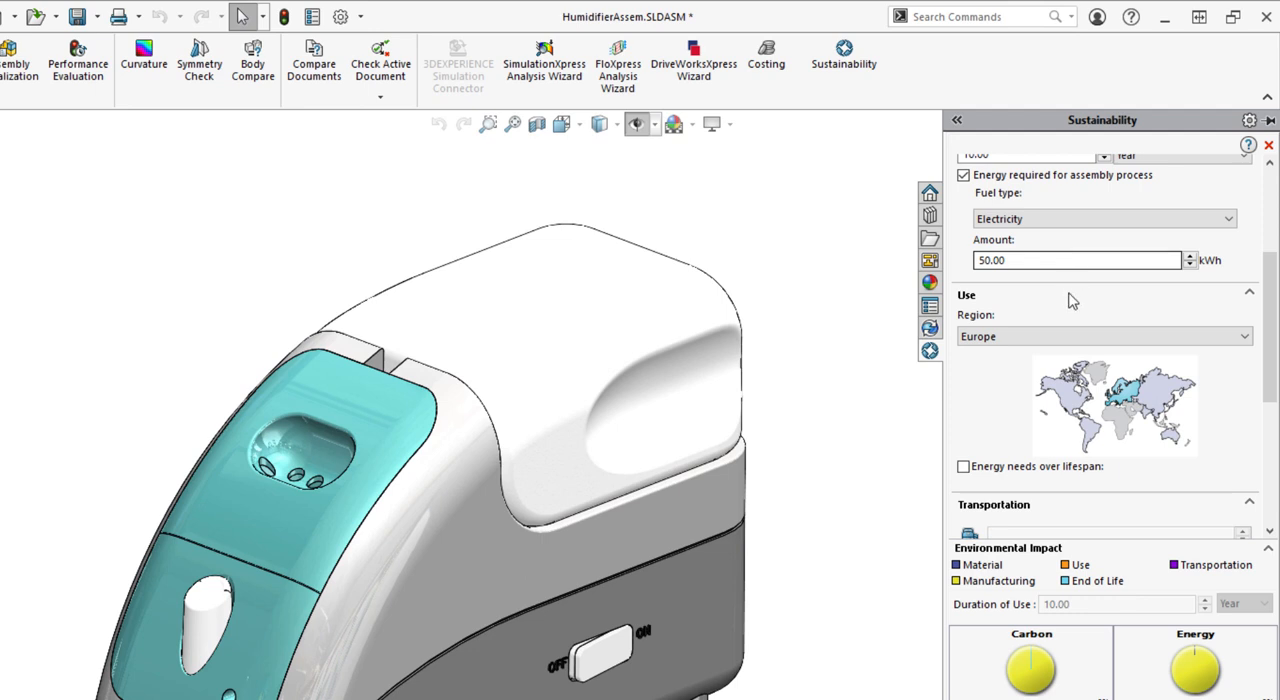
scroll(1268, 320, "down", 3)
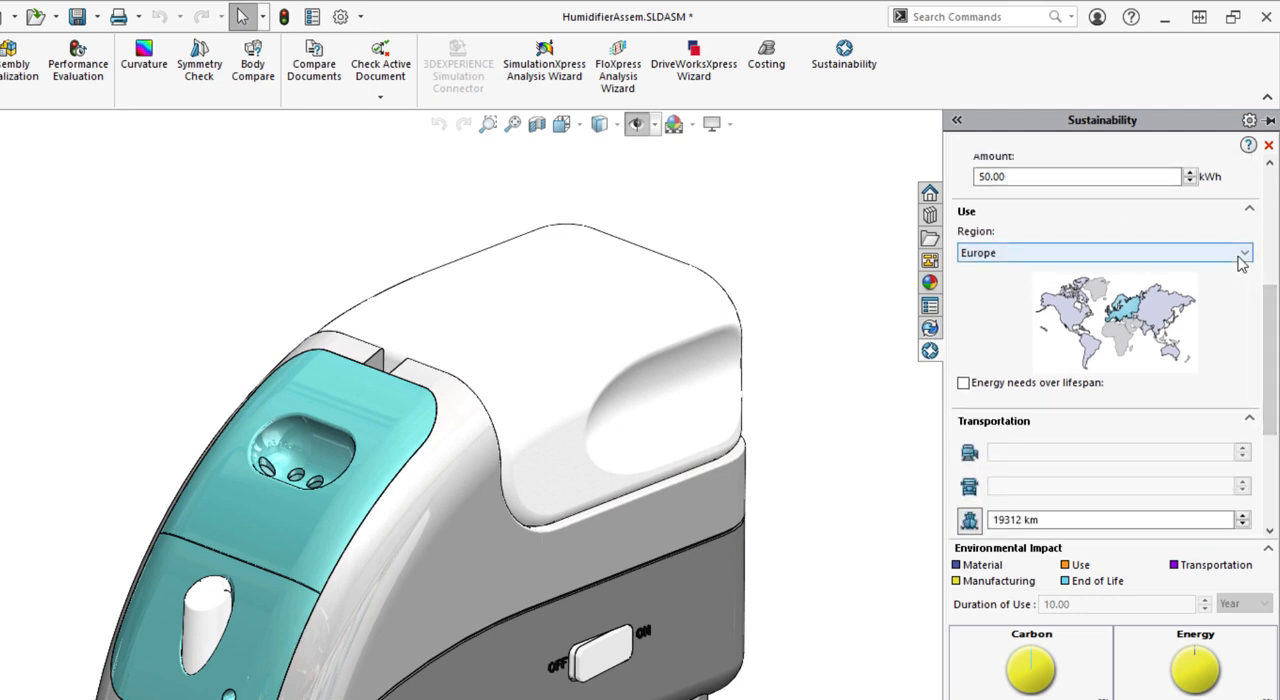
left_click(963, 384)
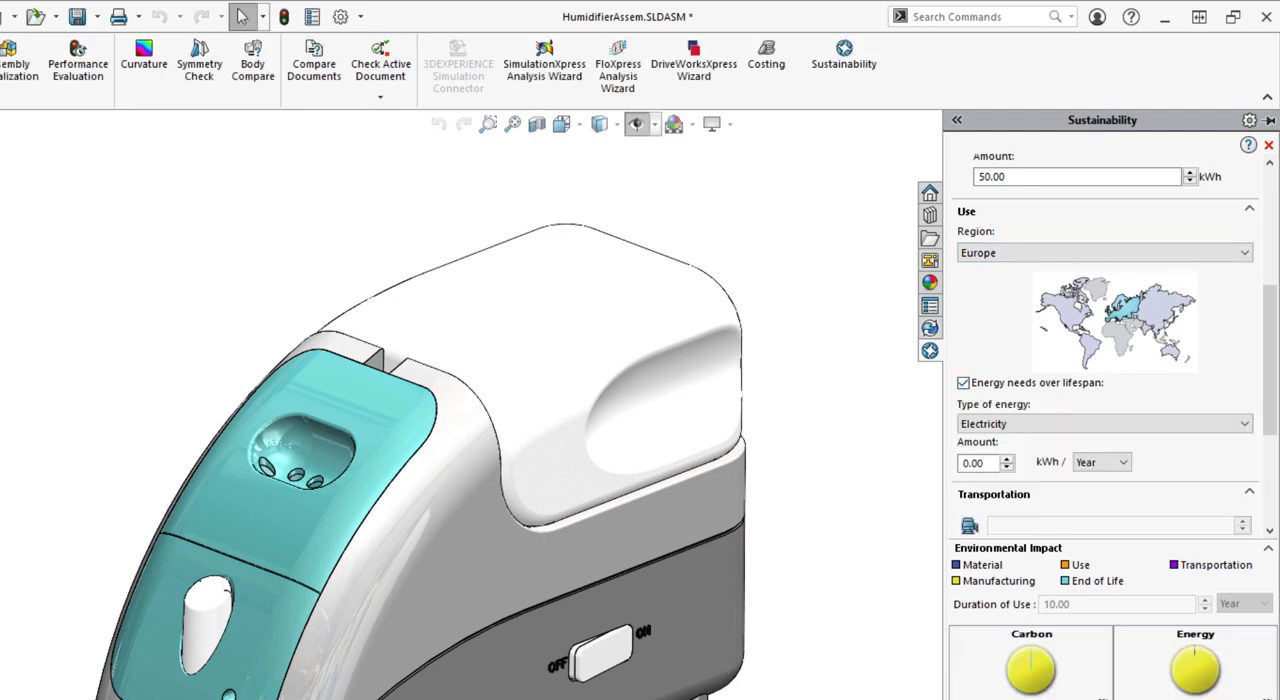
scroll(1270, 360, "down", 5)
left_click(986, 308)
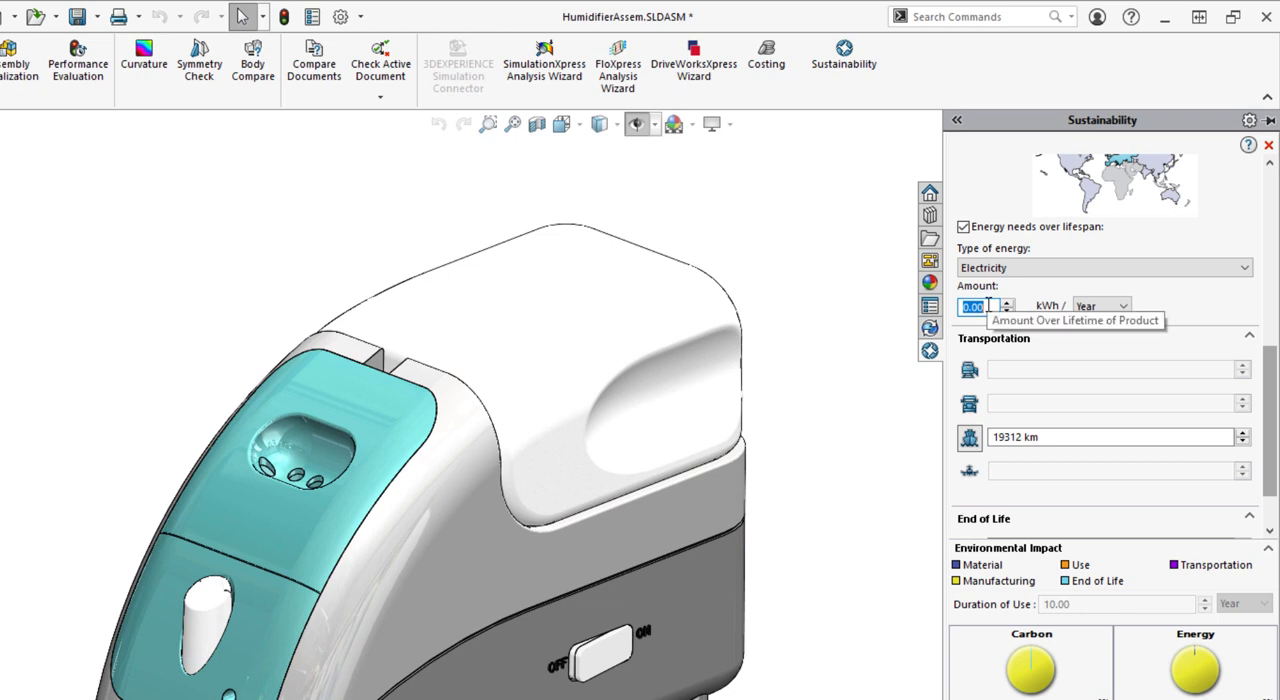
type("5")
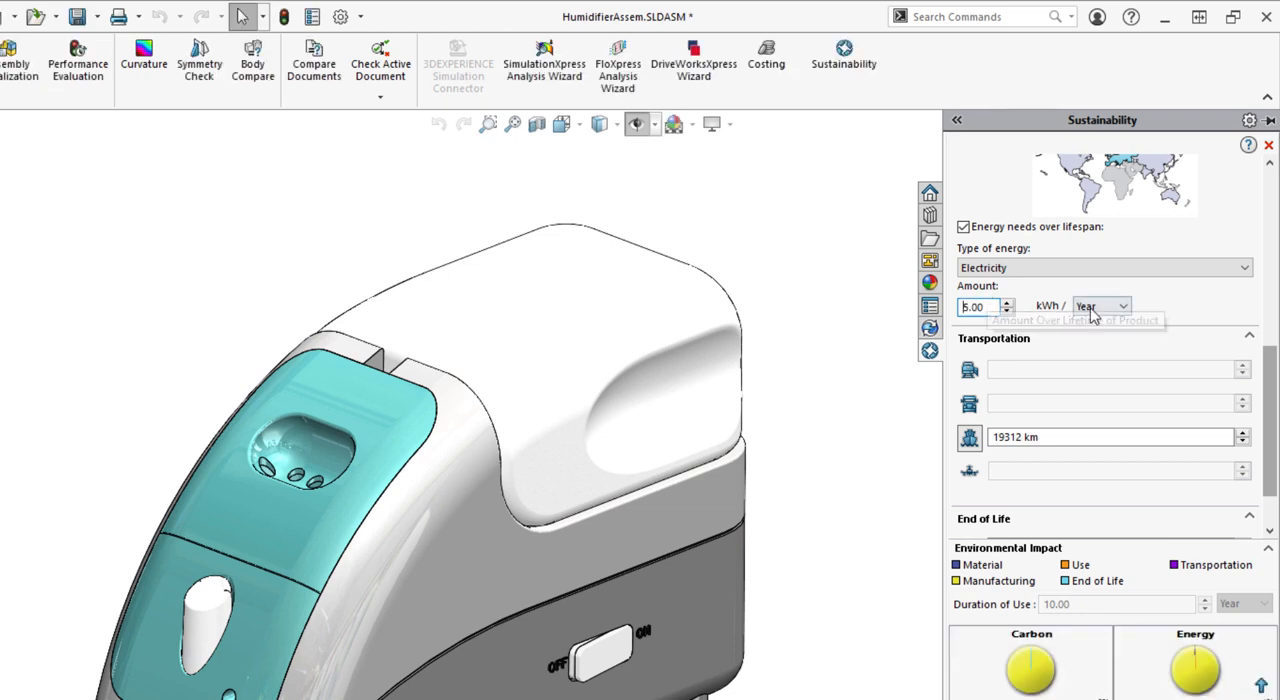
left_click(1099, 312)
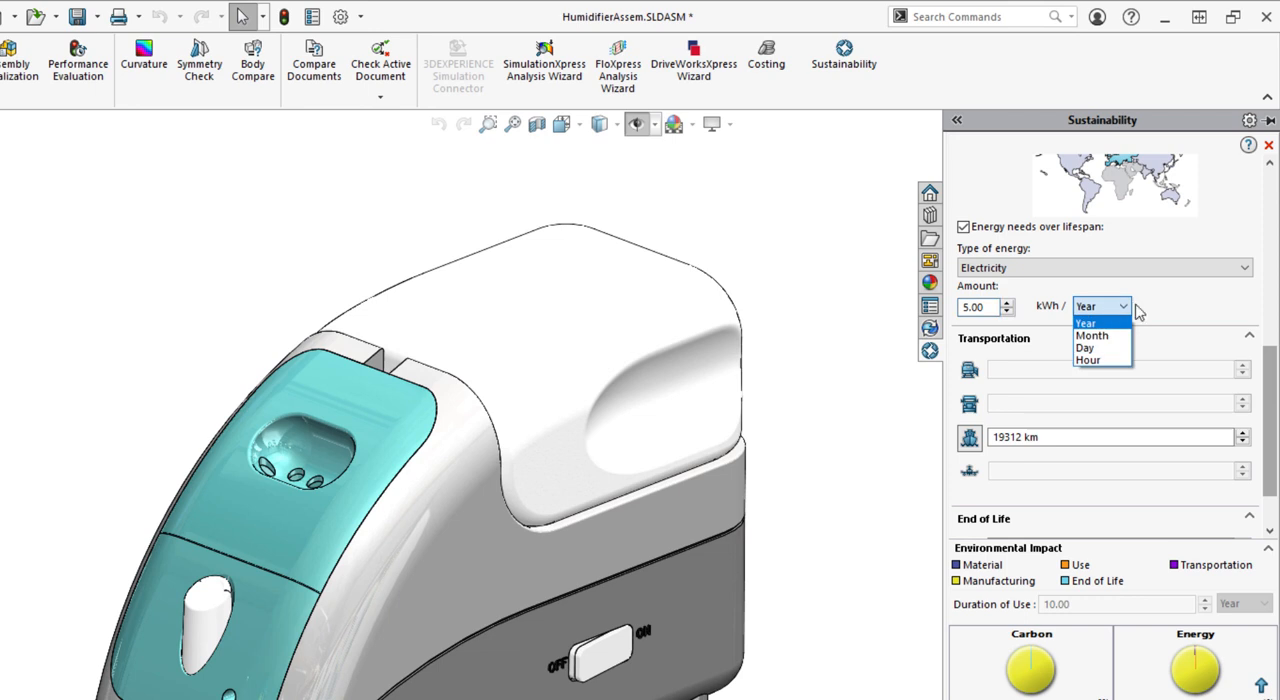
left_click(1144, 308)
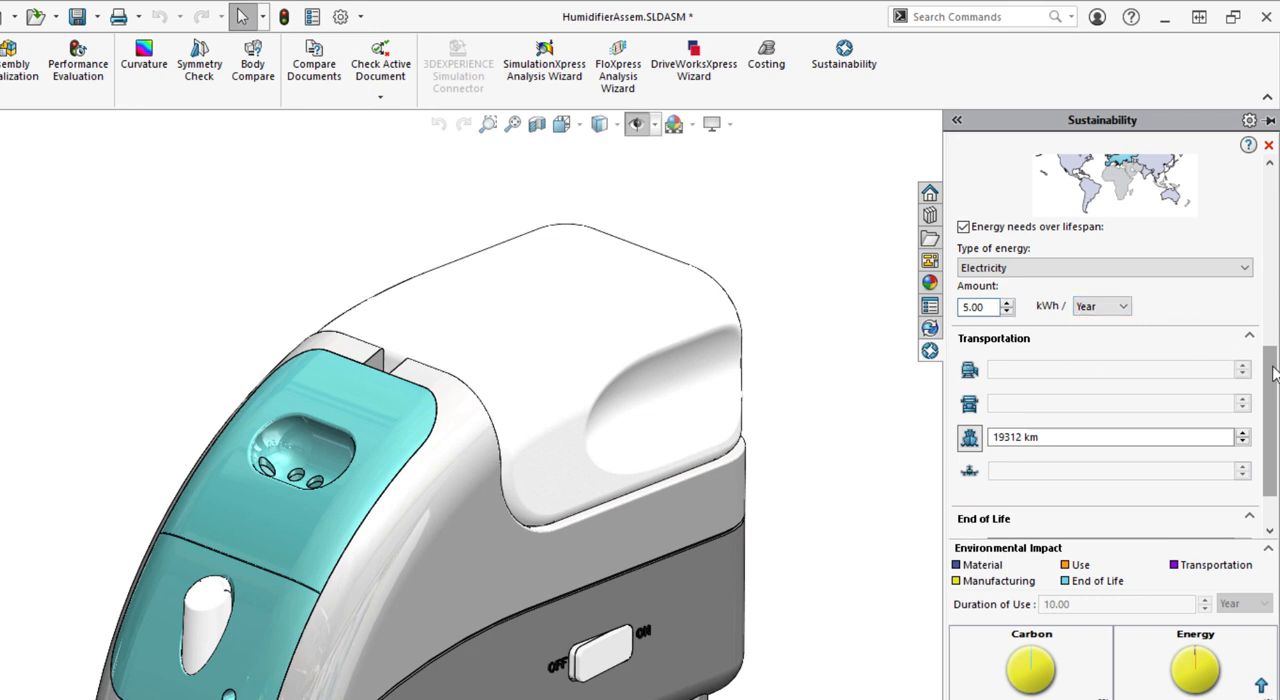
Reset the assembly's End of Life percentages to their defaults
scroll(1273, 373, "down", 2)
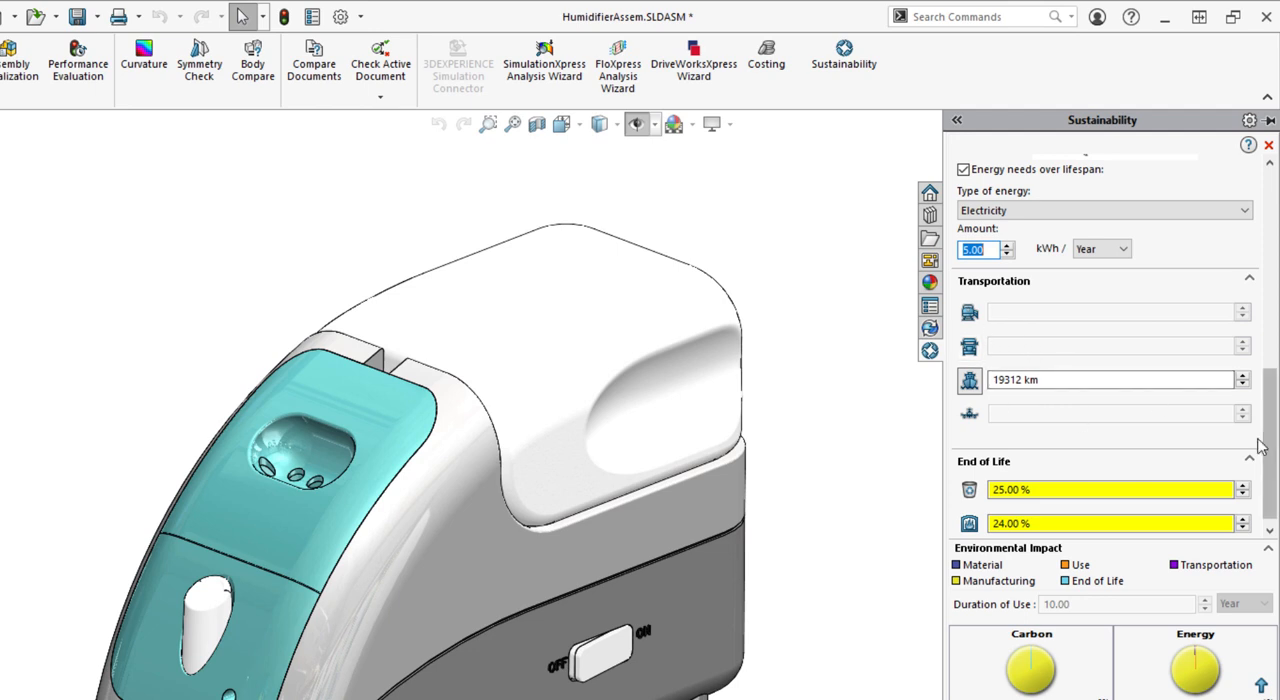
scroll(1254, 477, "up", 2)
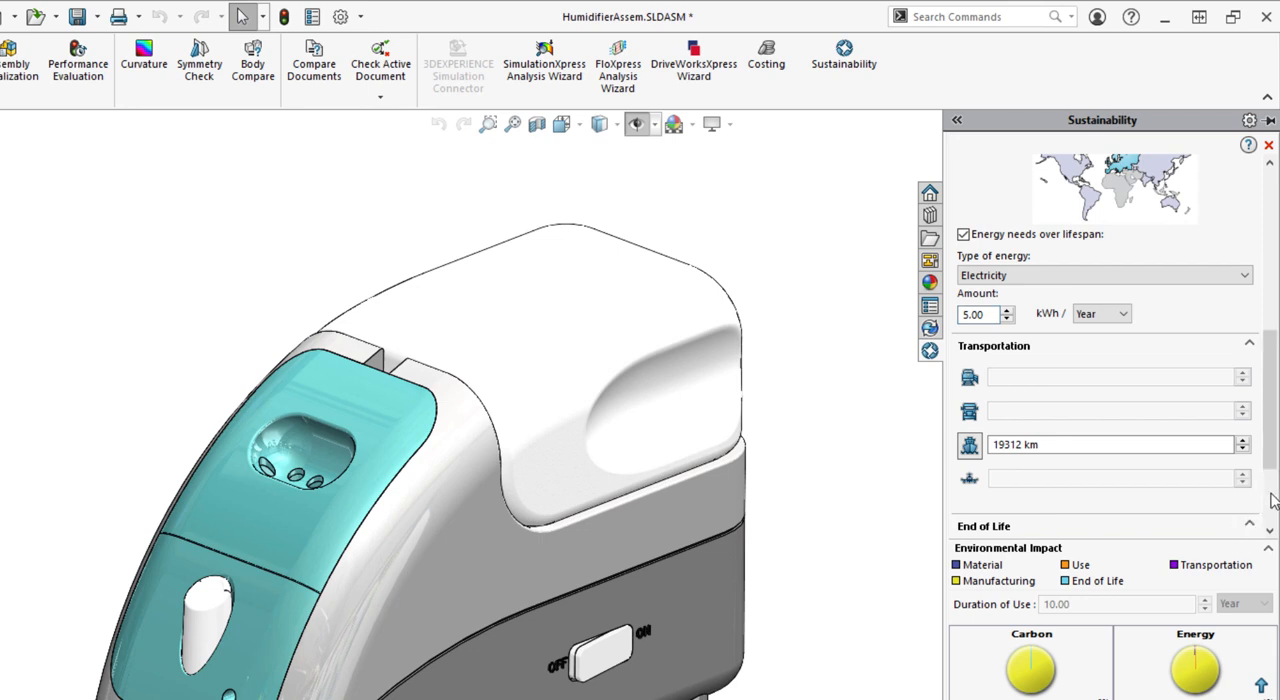
left_click_drag(1272, 463, 1267, 529)
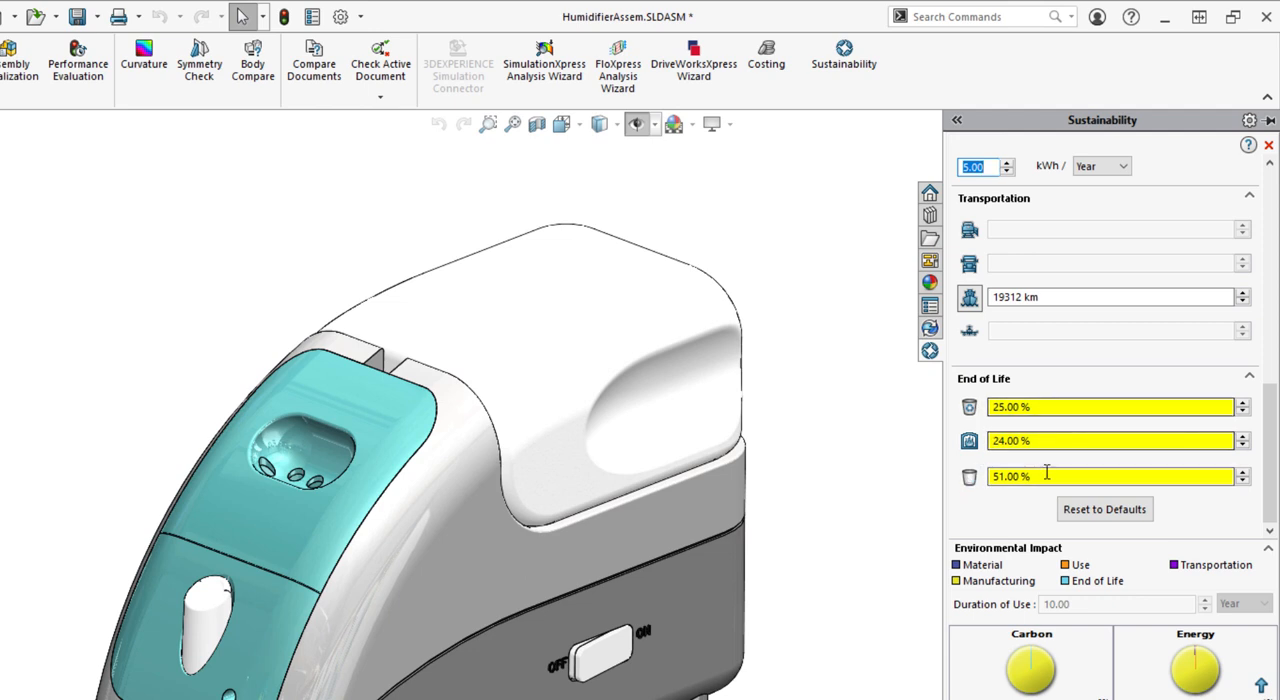
left_click(1100, 510)
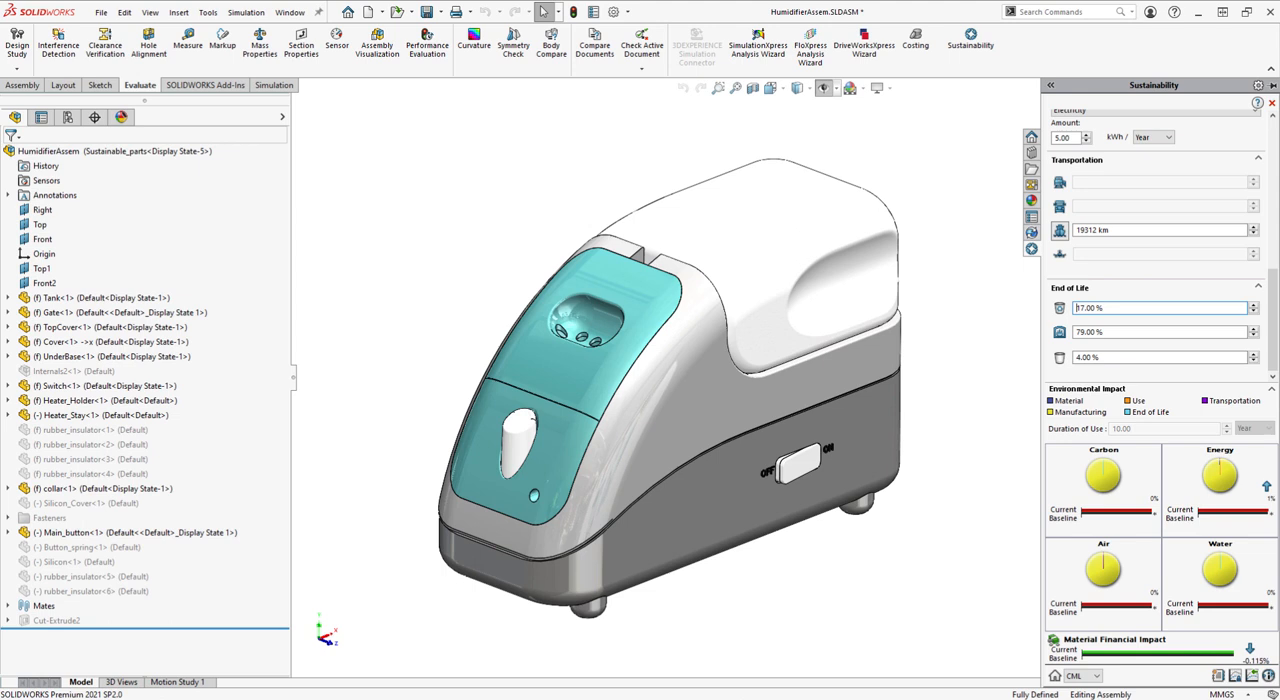
right_click(729, 699)
left_click(737, 690)
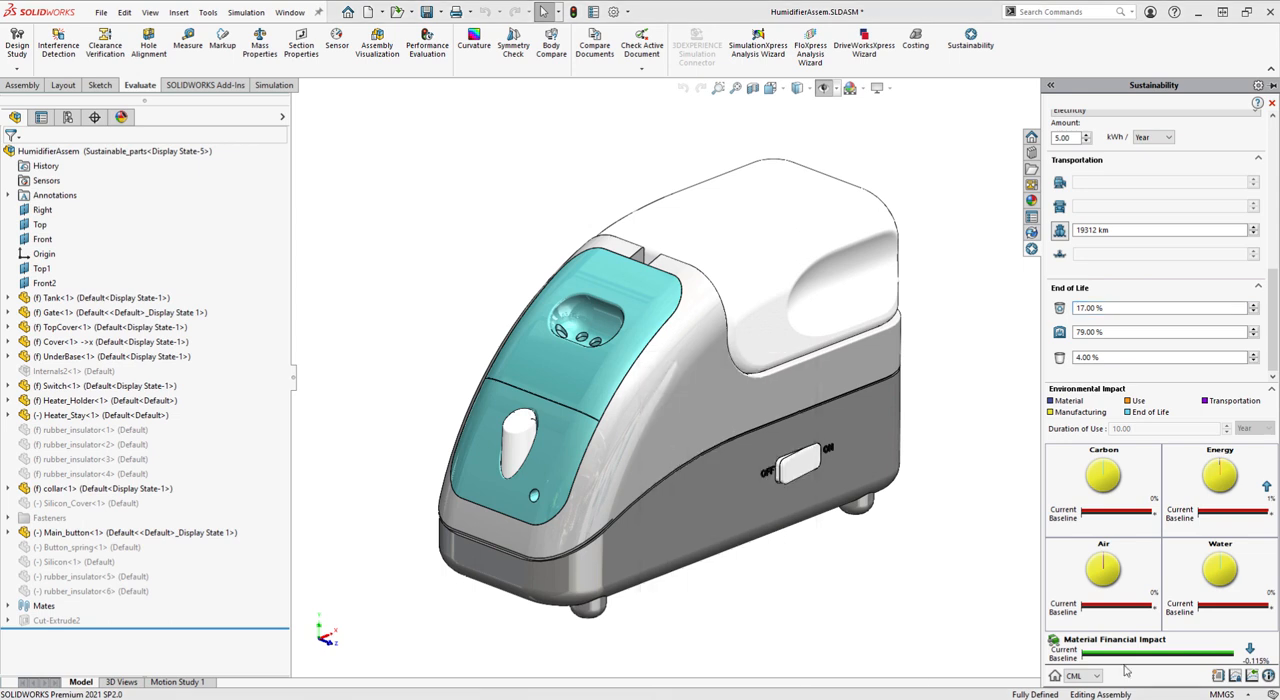
Generate the assembly's Sustainability report in .docx format, named Humidifier Assembly and saved to the Desktop folder
left_click(1217, 676)
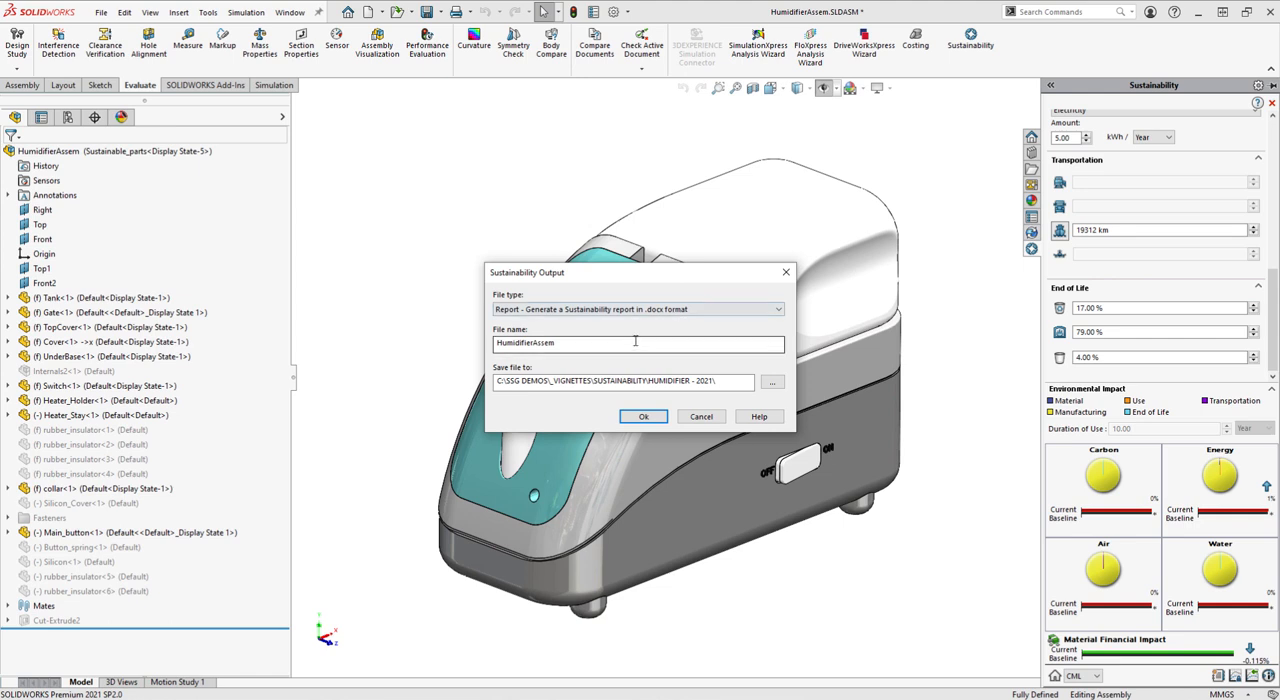
left_click_drag(538, 343, 540, 343)
left_click(560, 343)
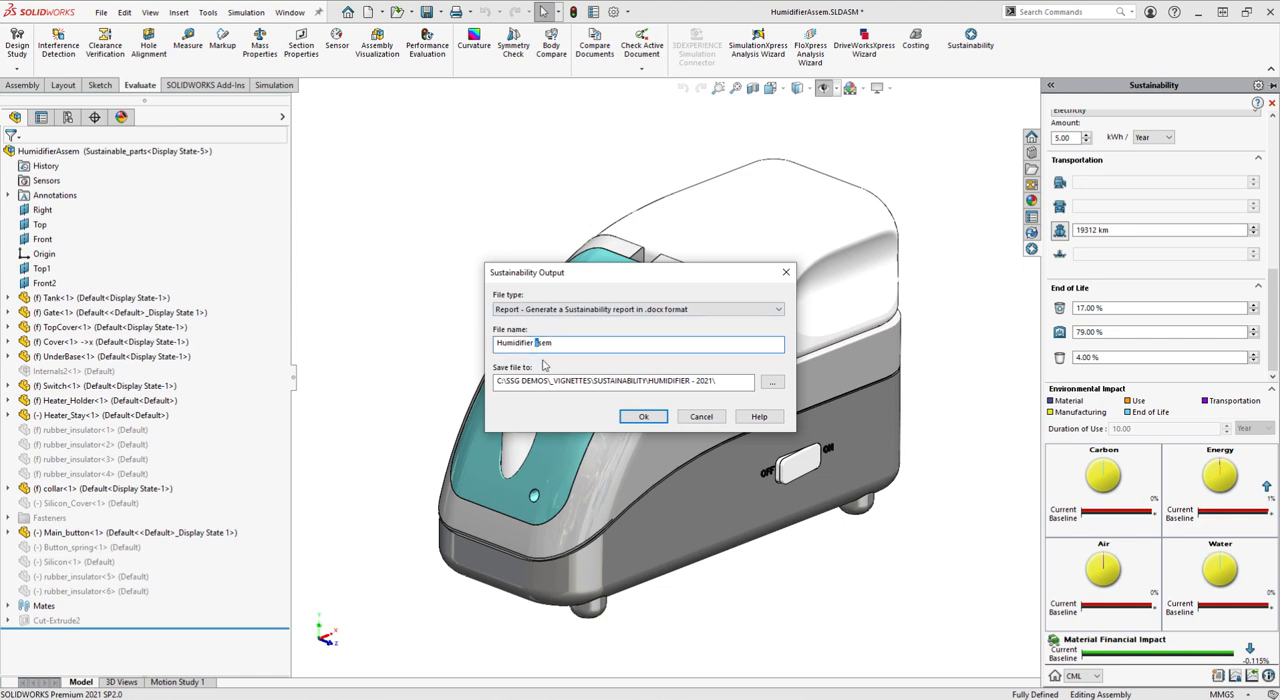
type("Assembly")
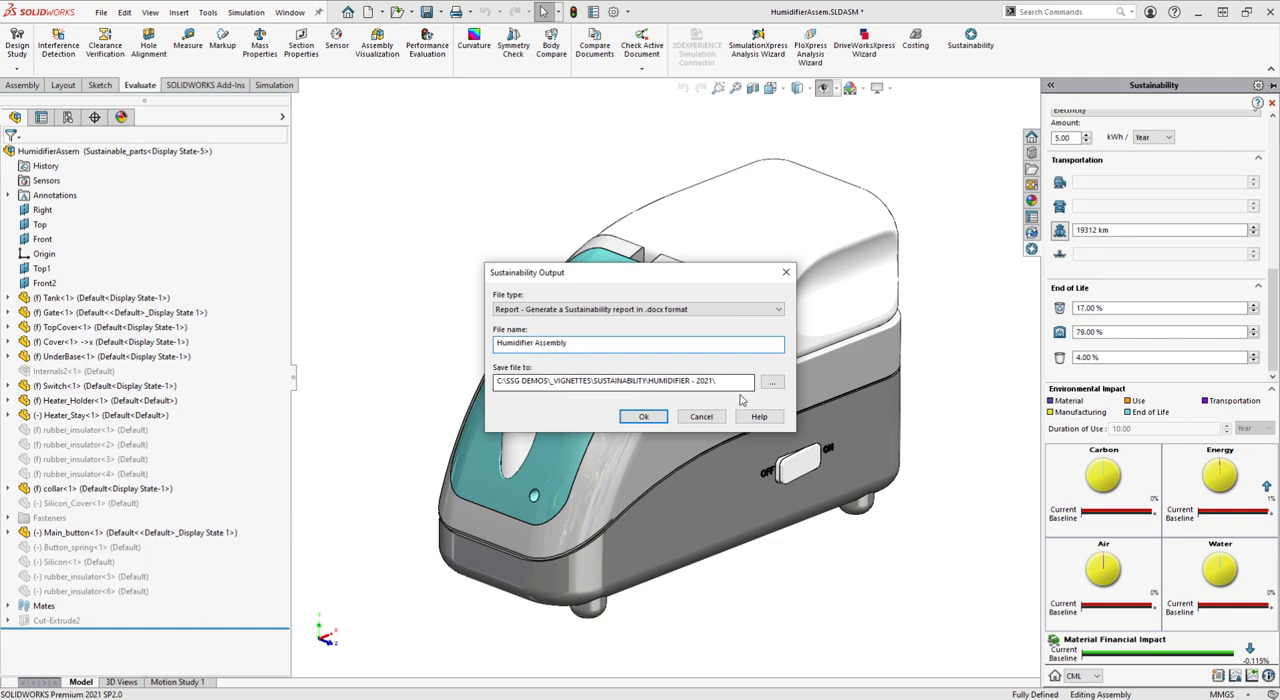
left_click(771, 382)
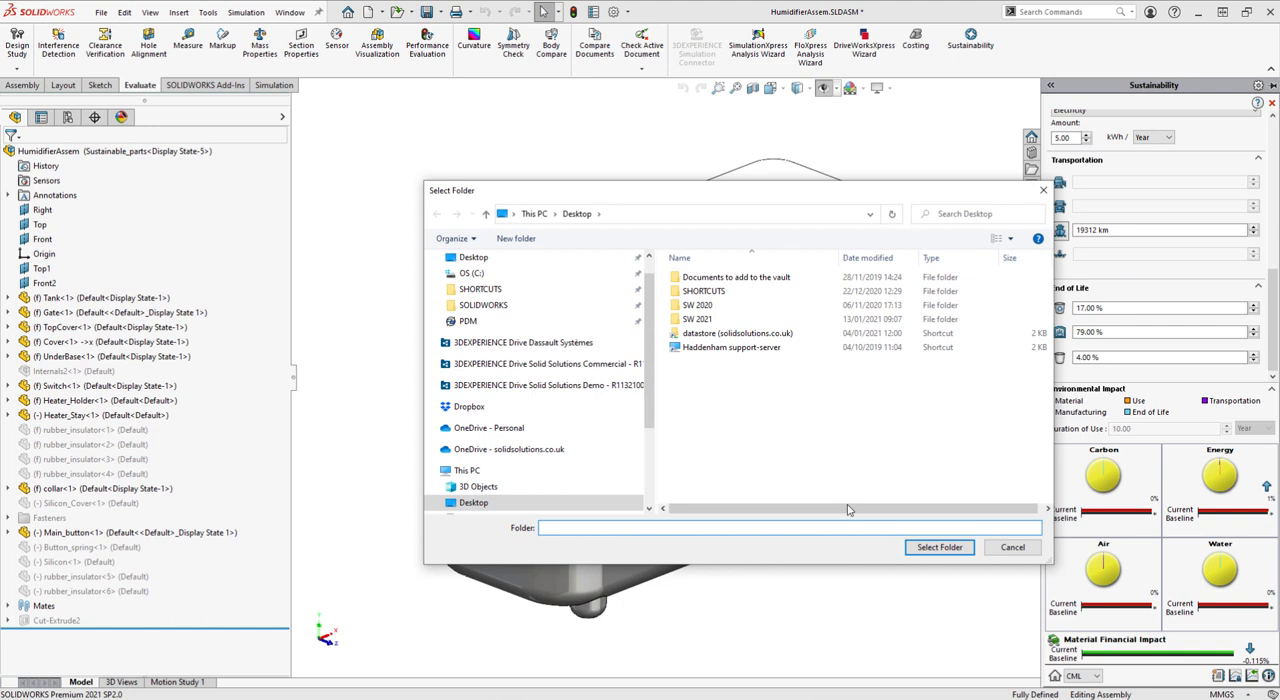
left_click(939, 547)
left_click(646, 417)
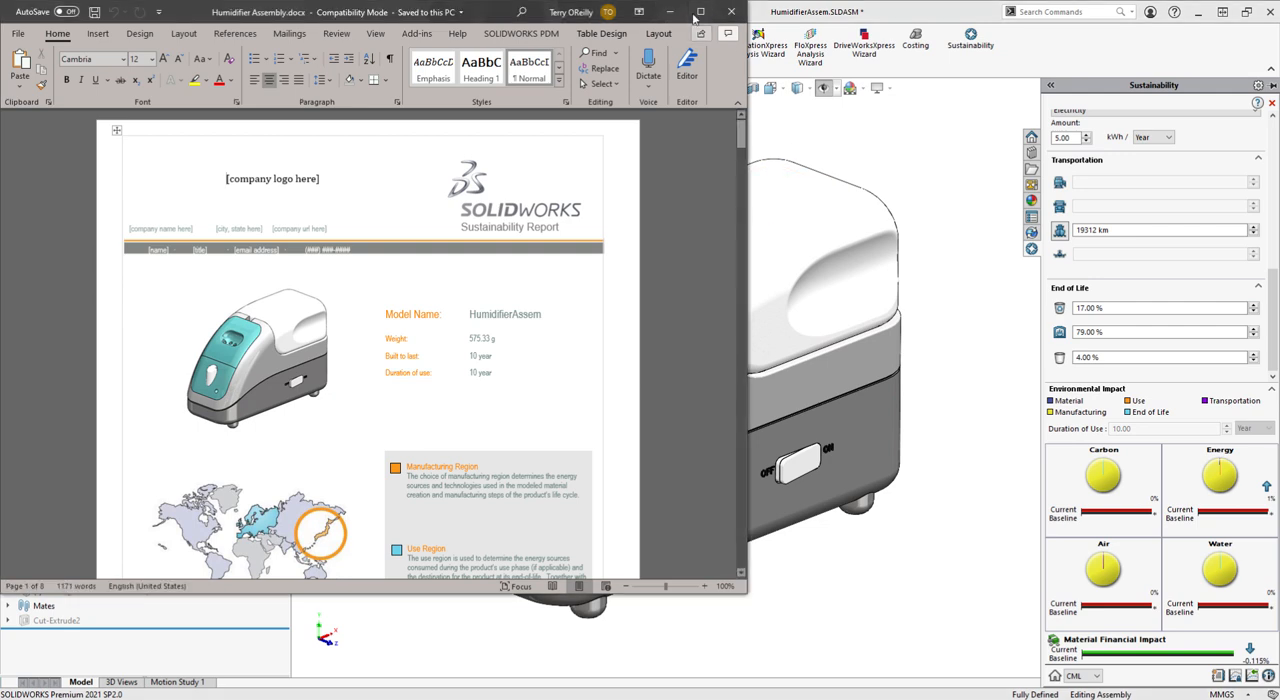
Enlarge the report in Word and examine its assembly process, use, transportation, environmental impact and component impact sections
left_click(709, 12)
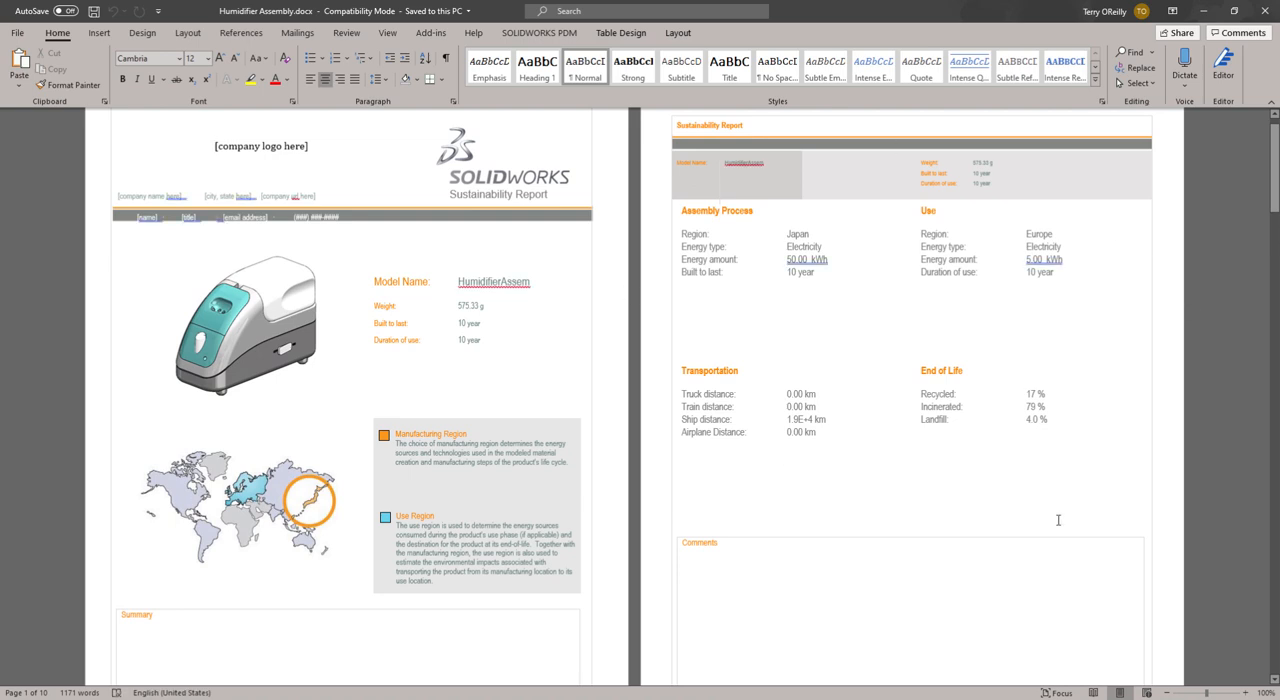
scroll(1058, 520, "down", 5)
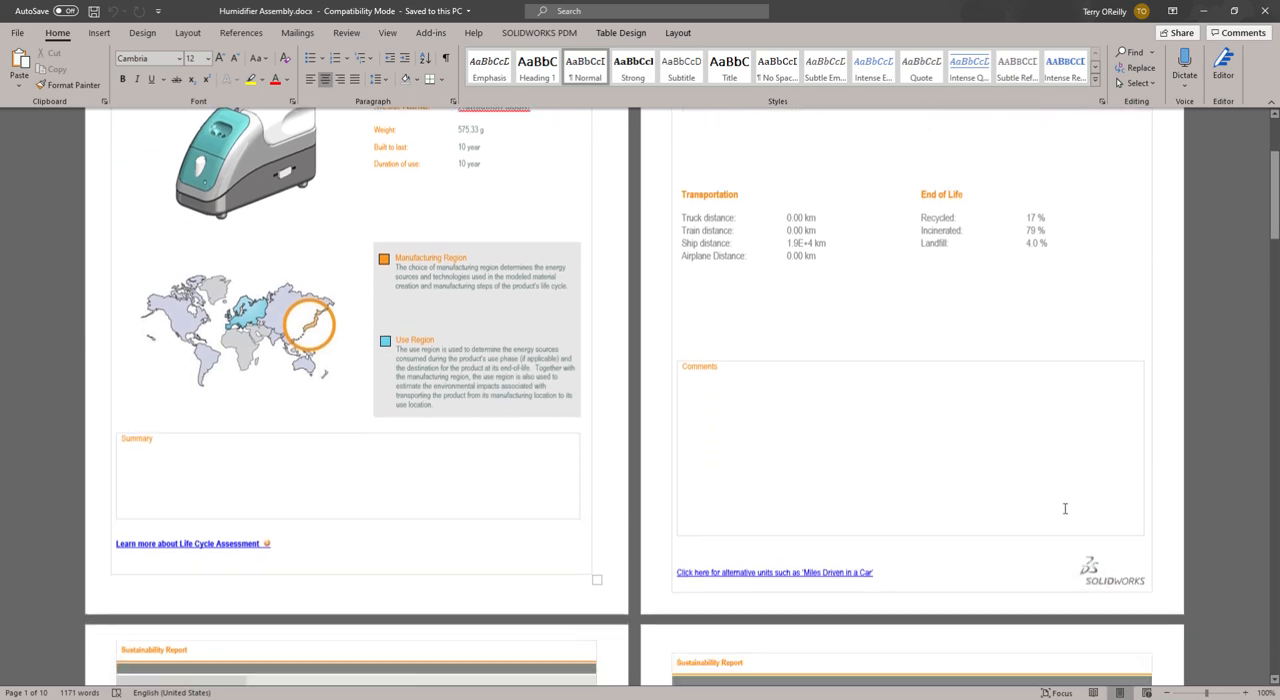
scroll(1067, 509, "down", 6)
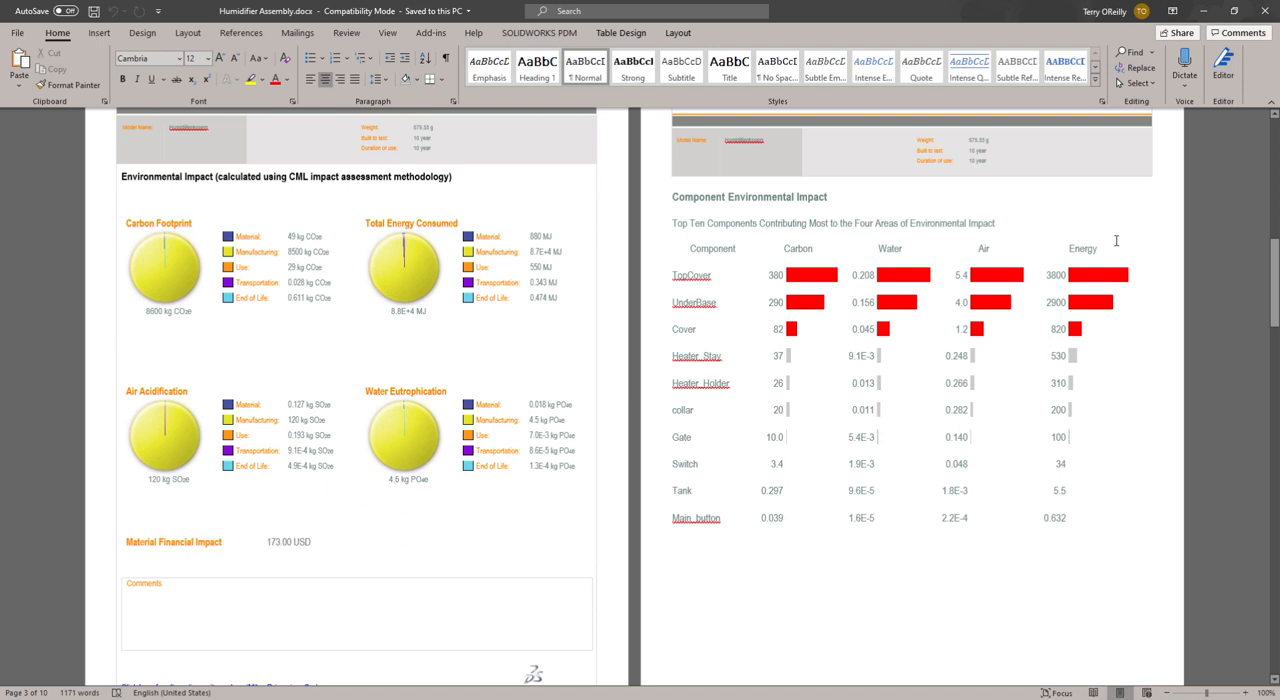
scroll(1022, 304, "down", 5)
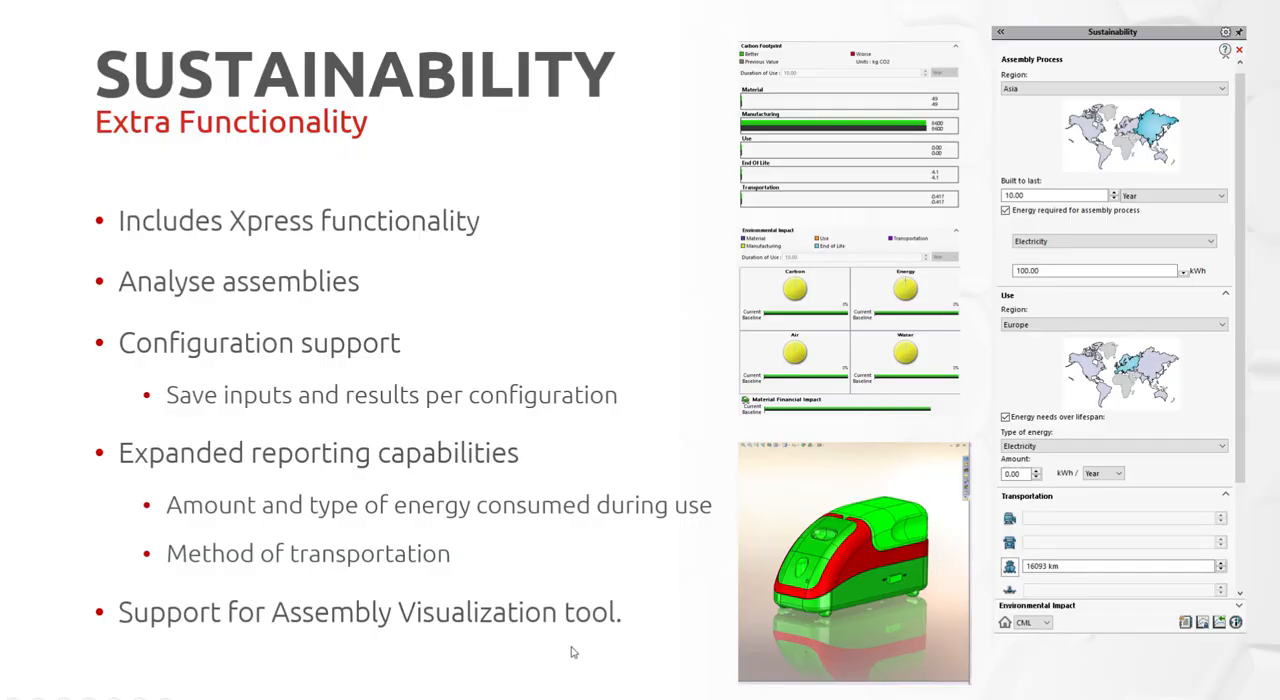
left_click(573, 652)
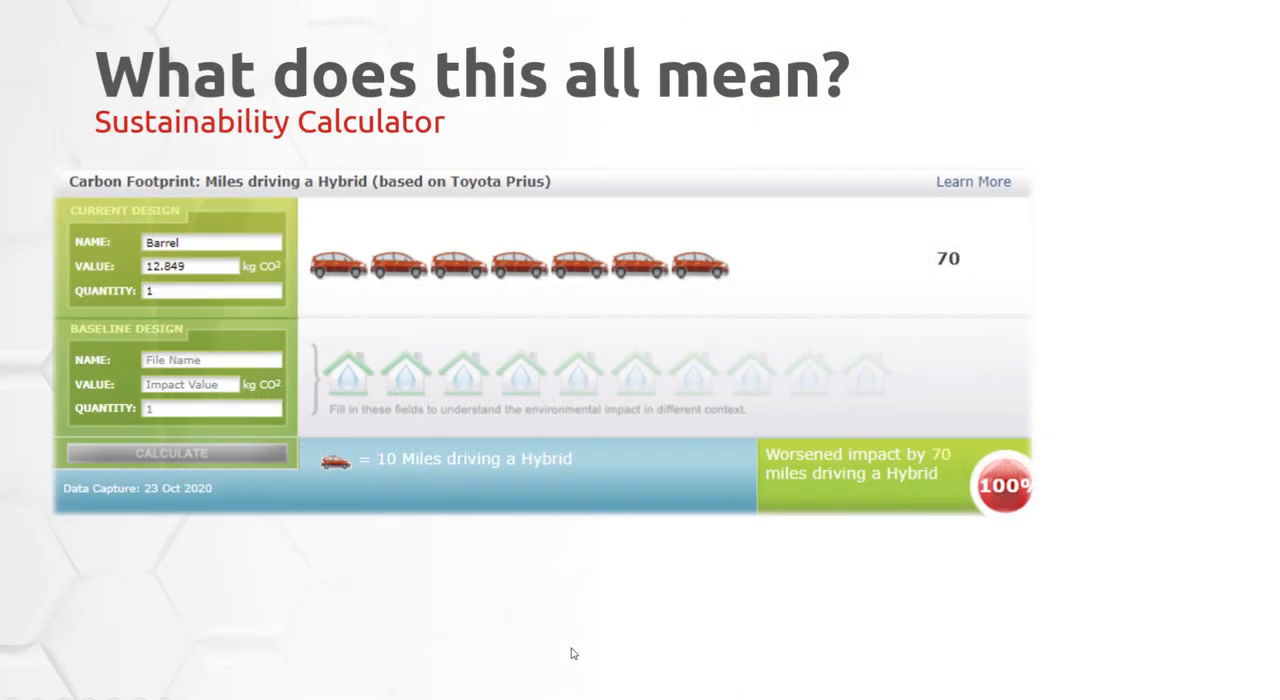